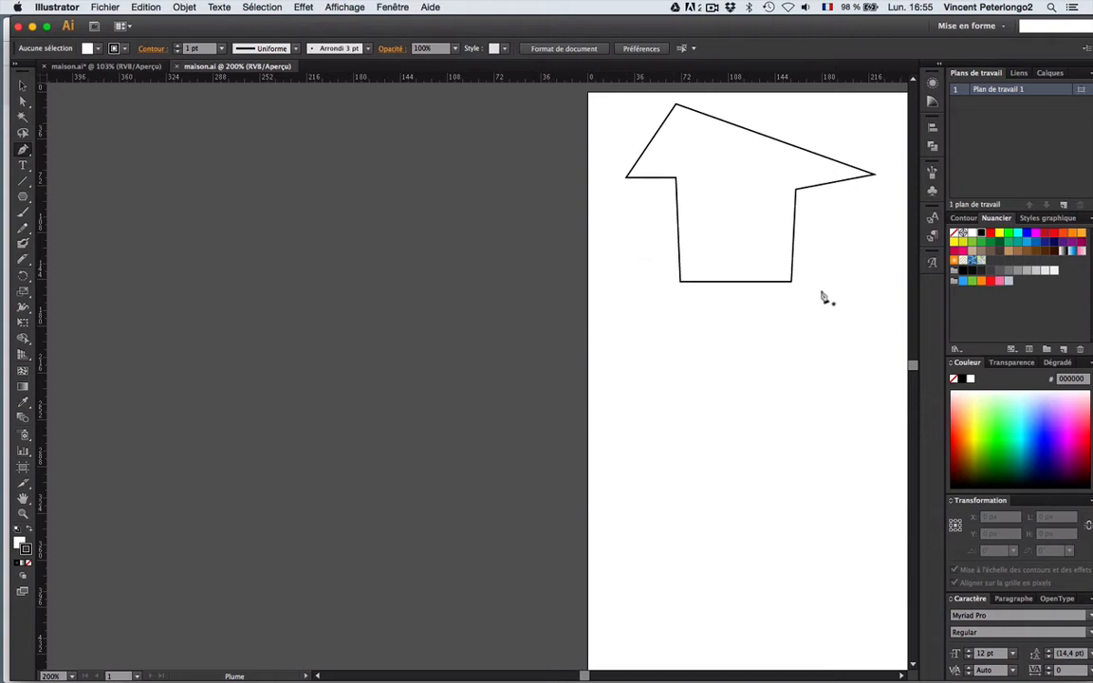
Close the open maison.ai documents
key(space)
drag(841, 298, 561, 296)
drag(832, 438, 212, 209)
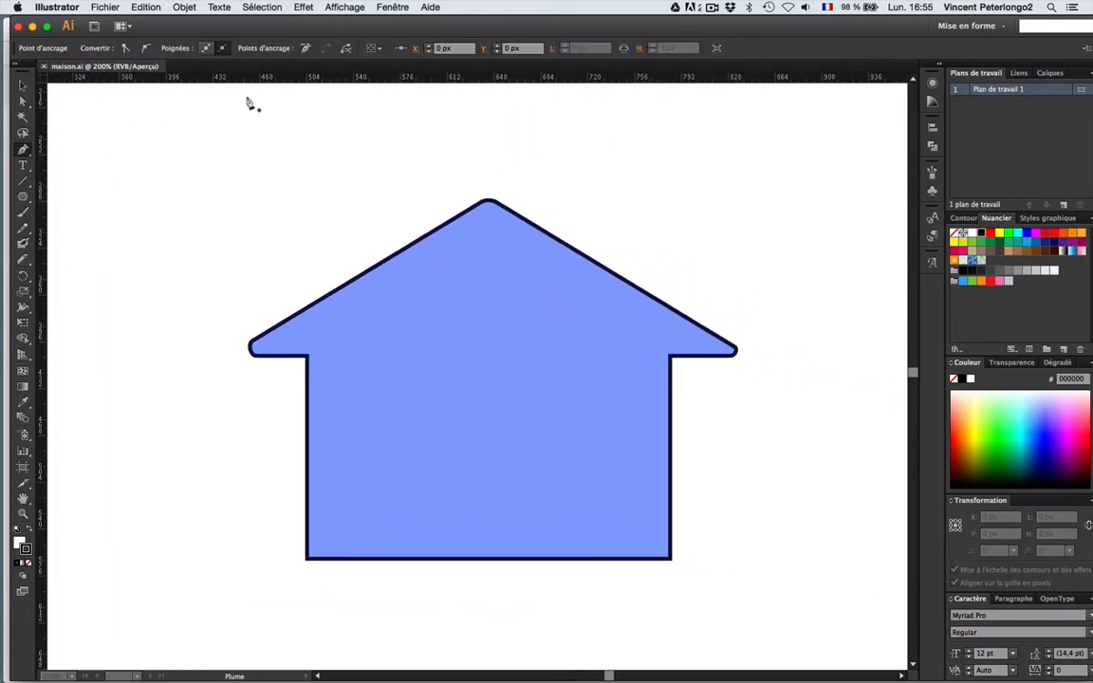
click(42, 66)
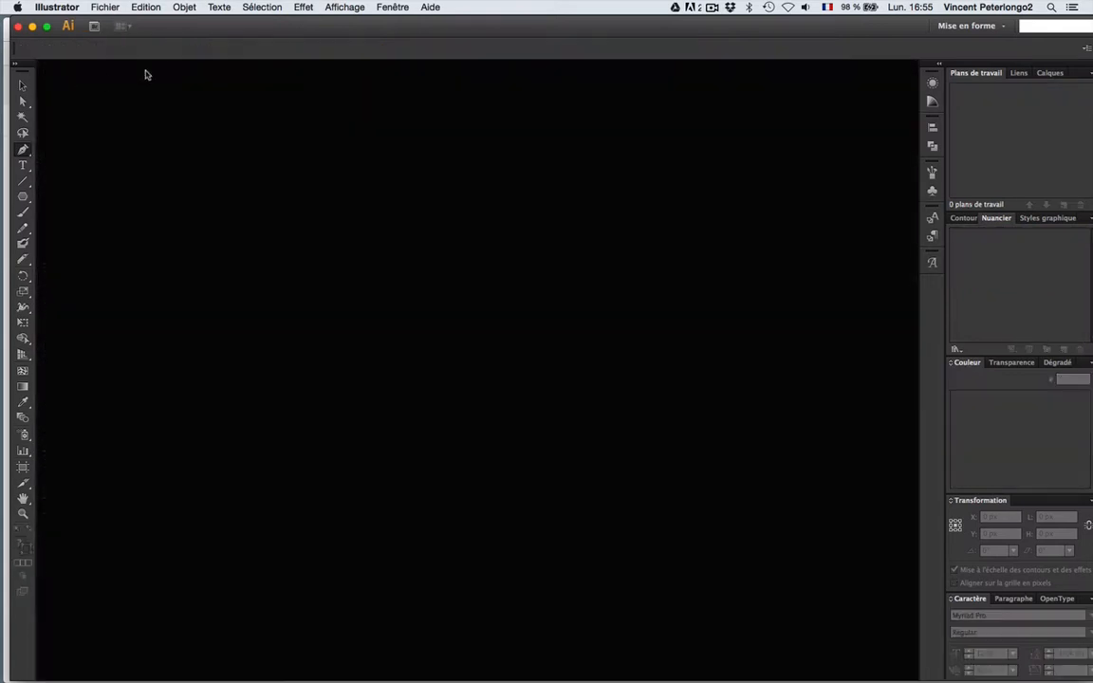
Create a new document 1280 px wide and 800 px high with one artboard
click(106, 7)
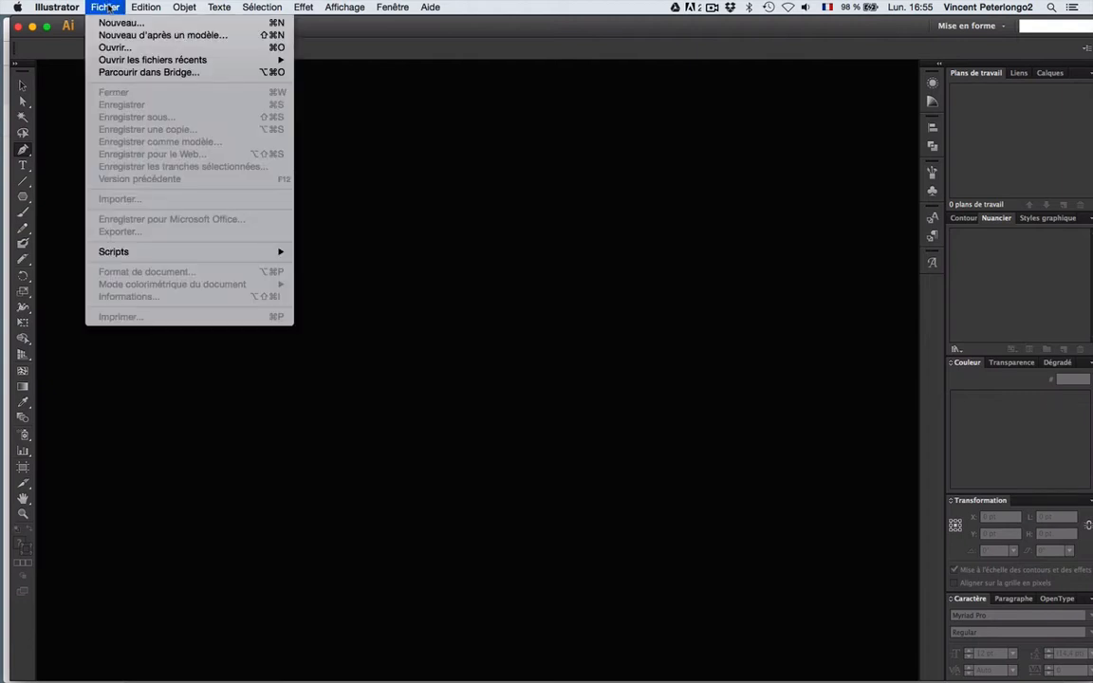
click(110, 23)
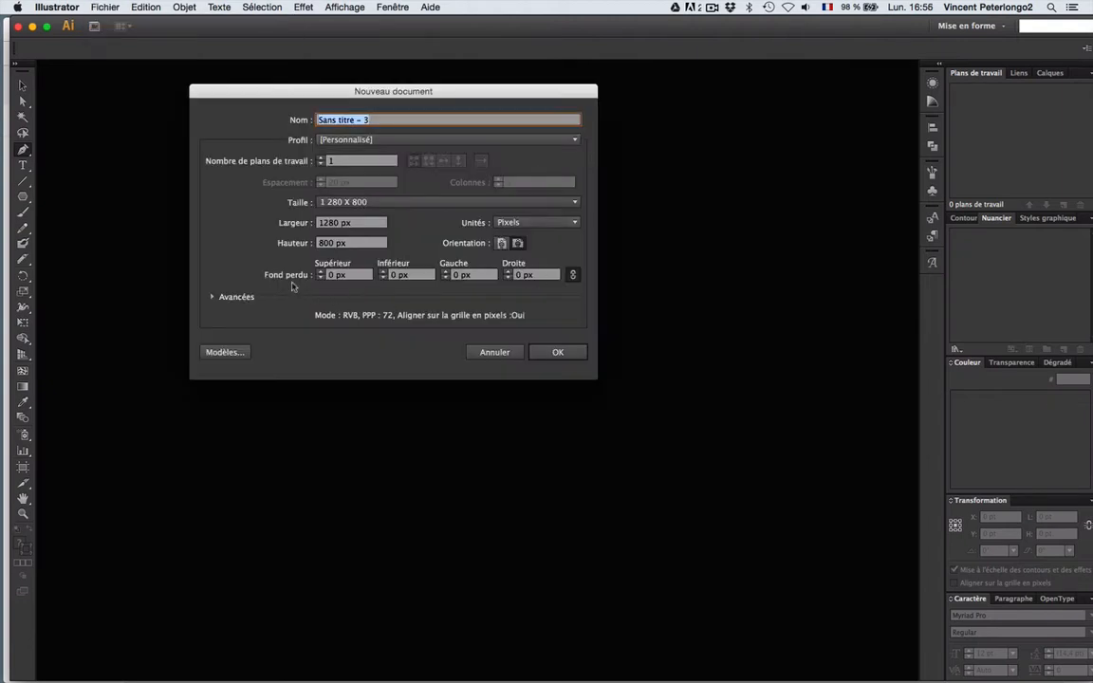
click(560, 353)
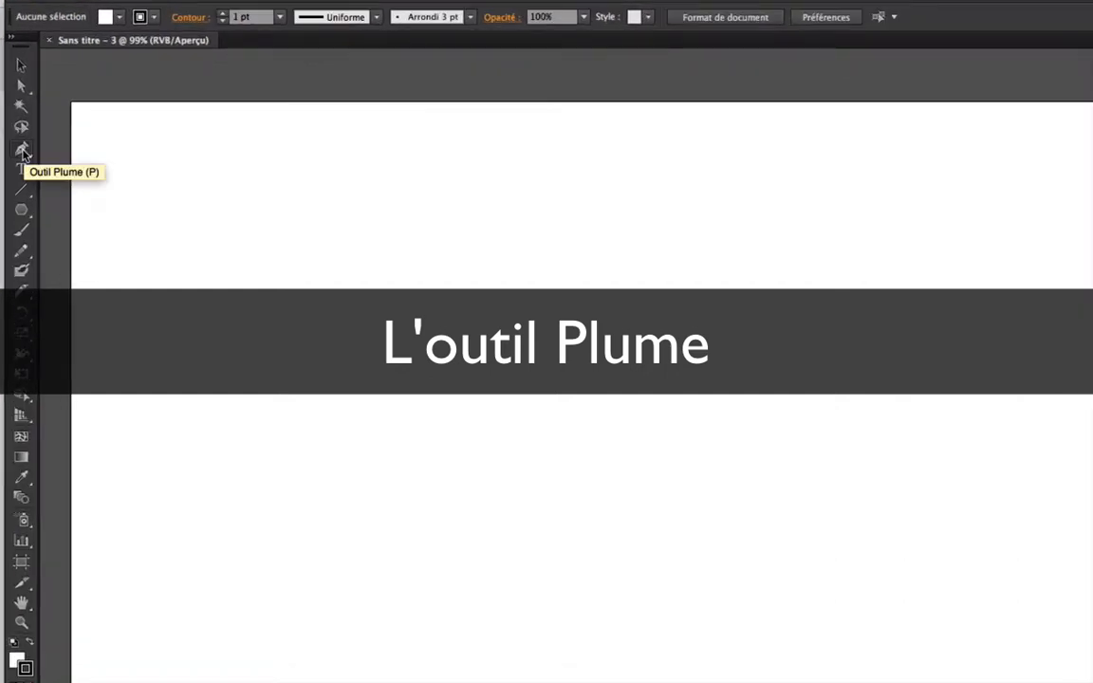
Draw a straight diagonal segment with the Pen tool, sloping down-left to about X 478, Y 343 px
click(22, 149)
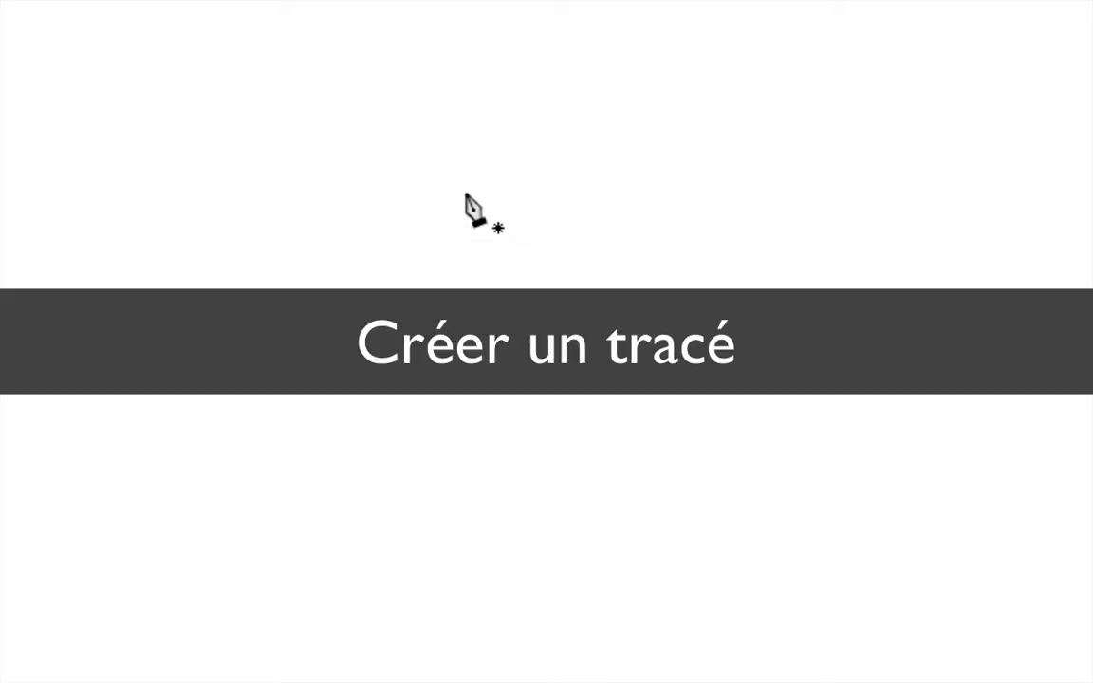
click(557, 217)
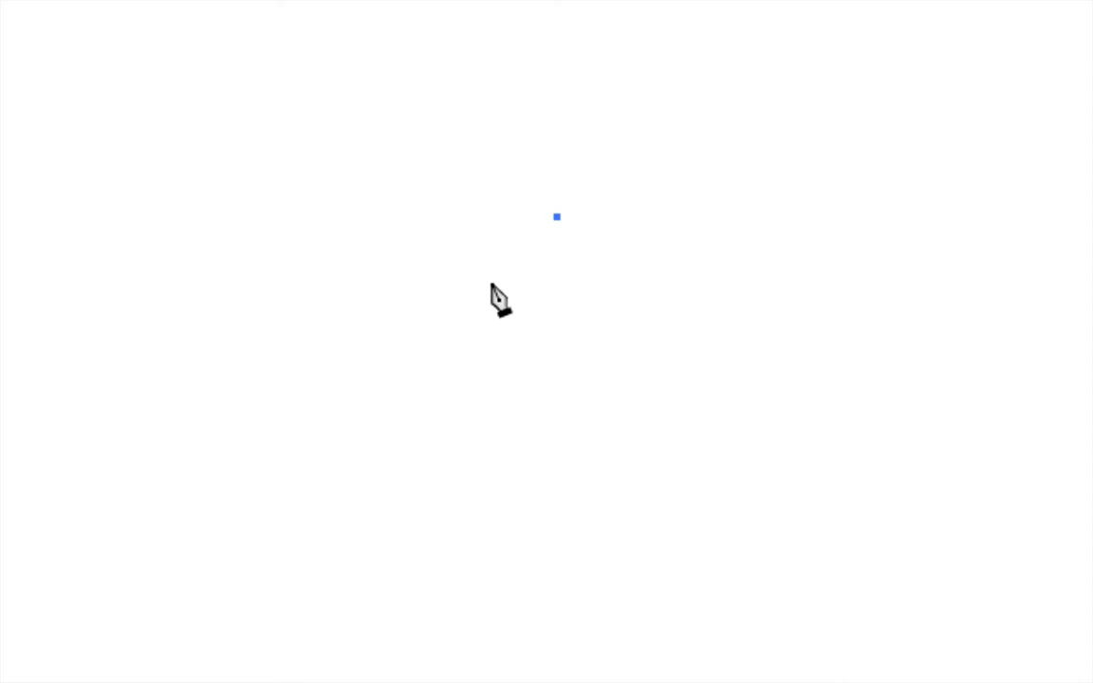
click(273, 400)
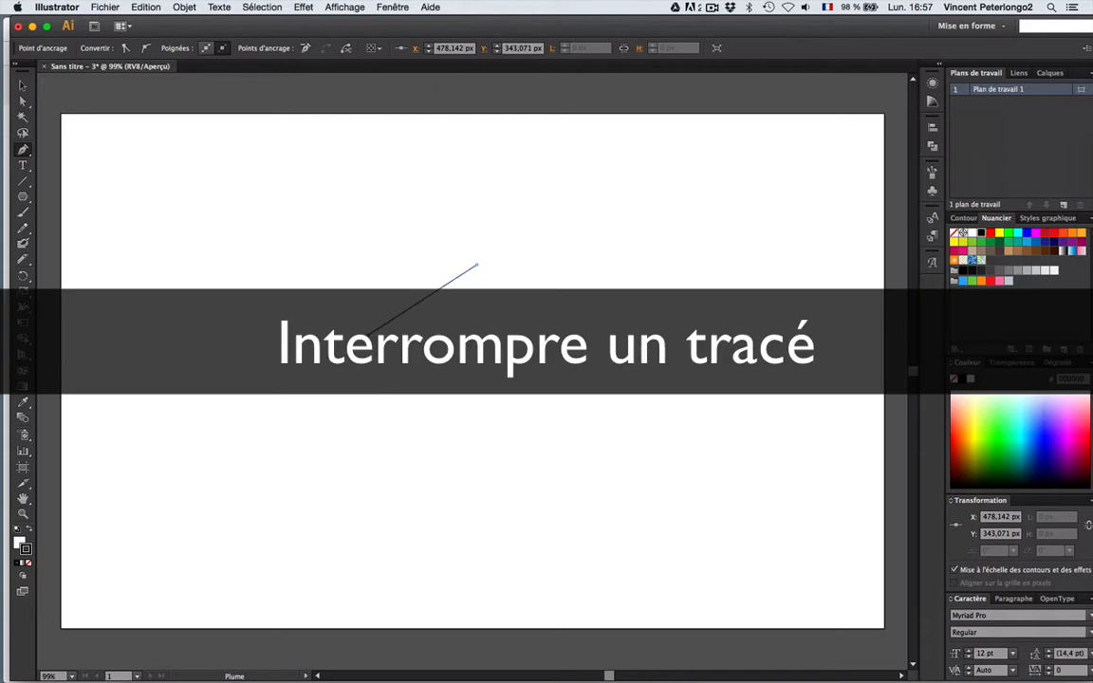
End the open diagonal path by deselecting it while keeping the Pen tool active
drag(815, 301, 620, 457)
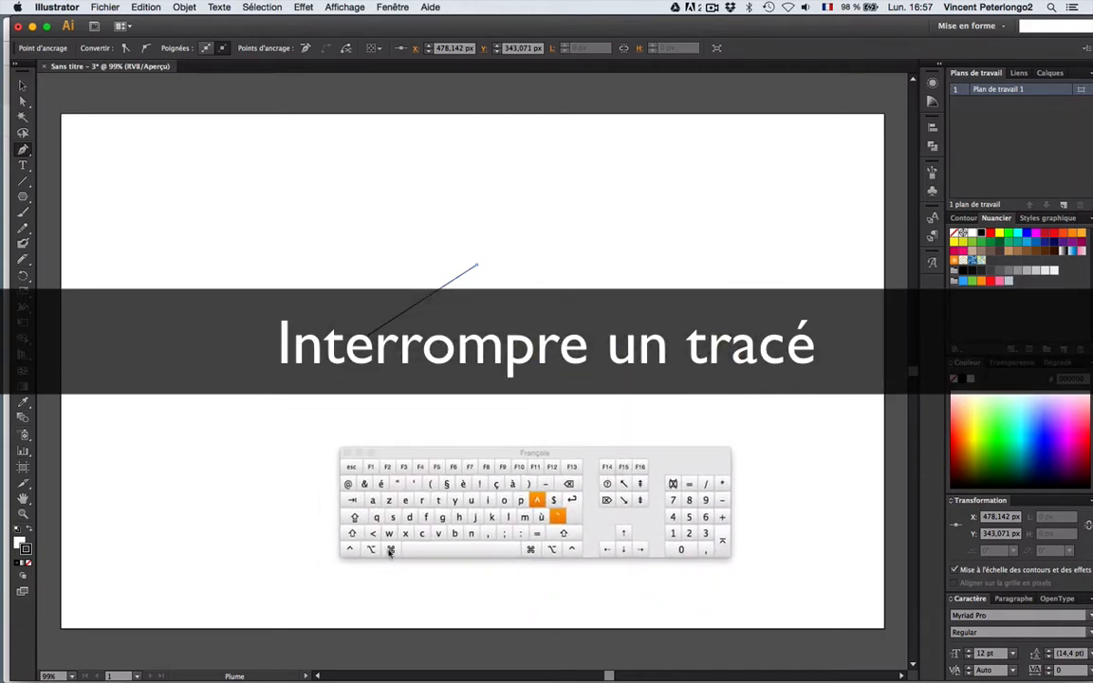
key(super)
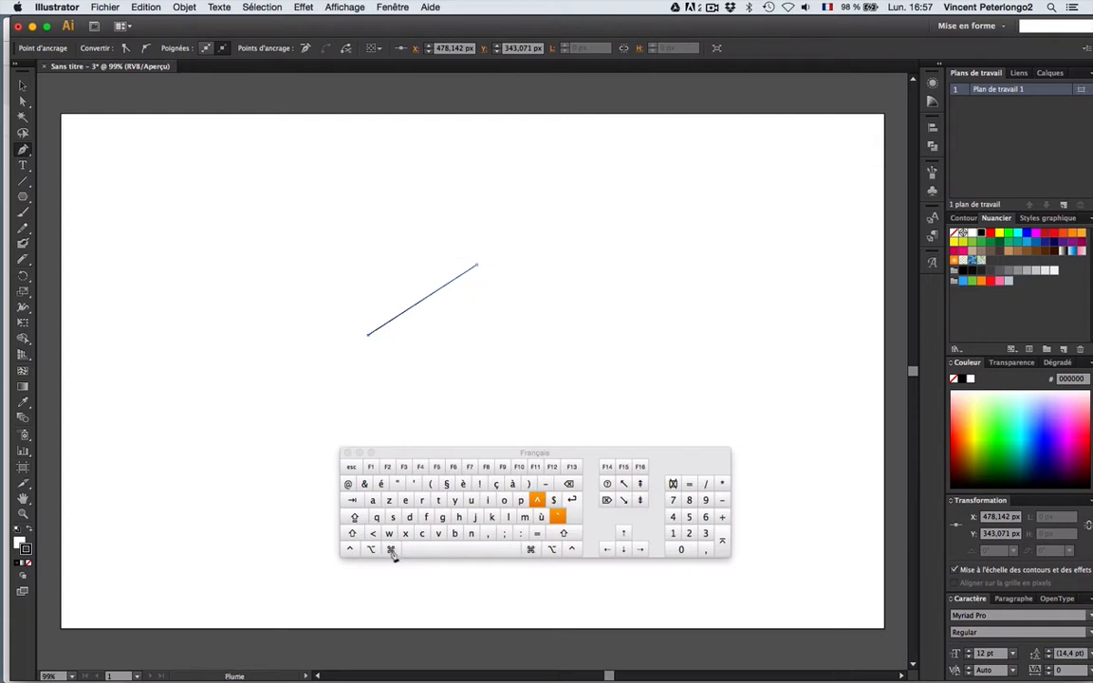
key(super)
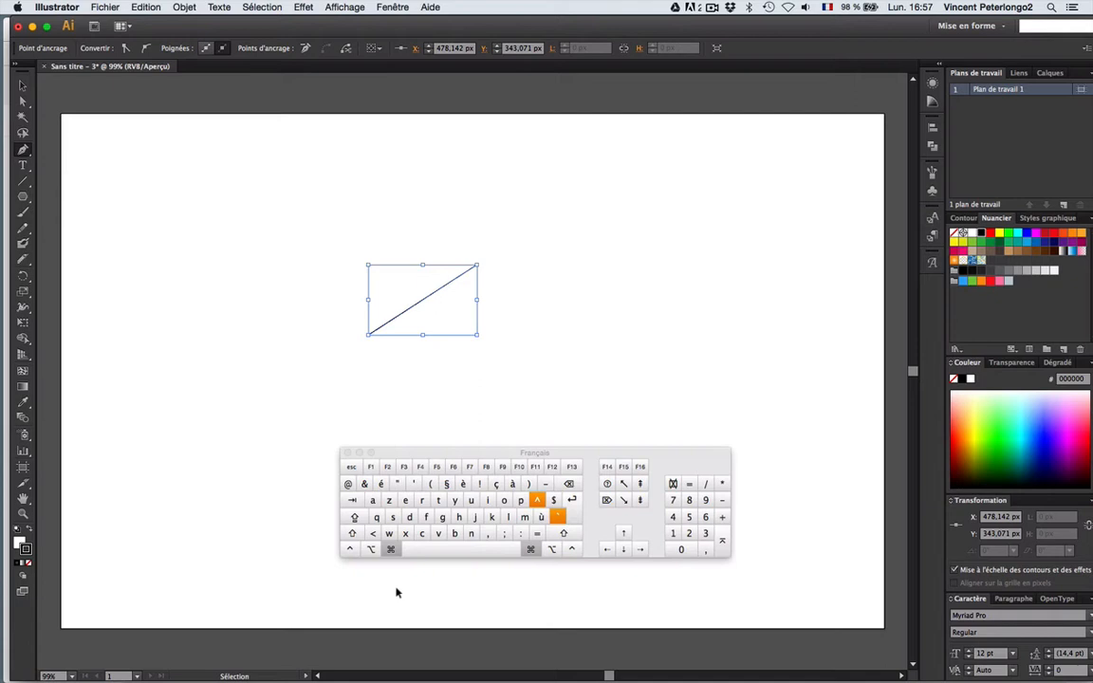
super+click(356, 358)
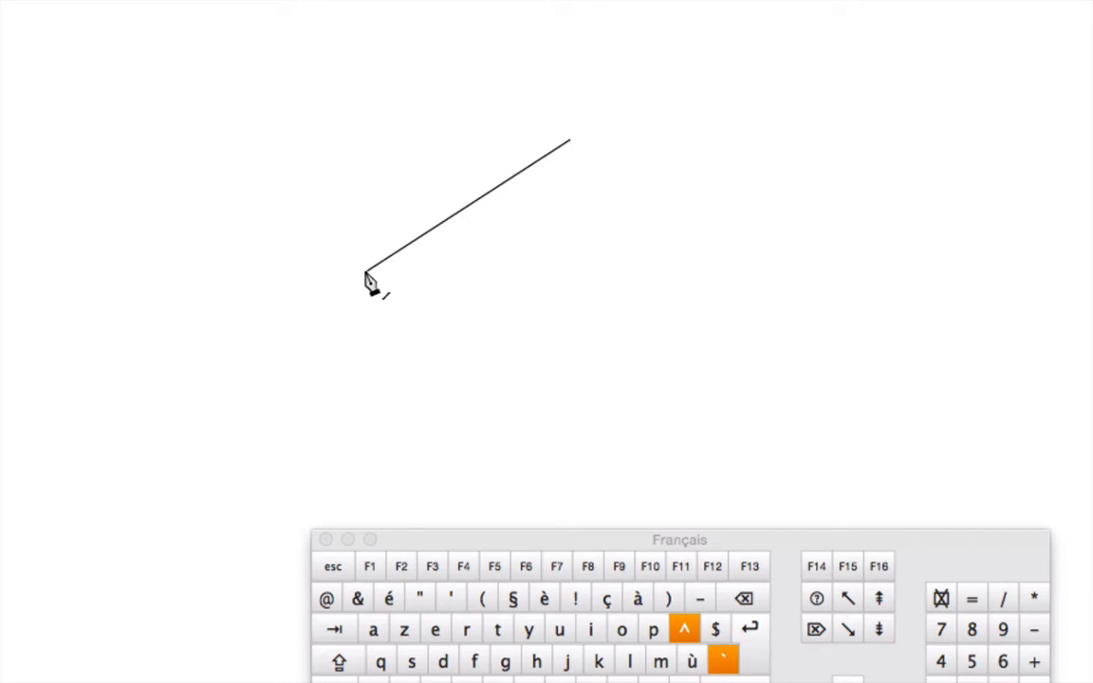
Resume the path from the diagonal's lower end and draw the rest of a house outline with straight segments, closing it at the roof peak
click(366, 274)
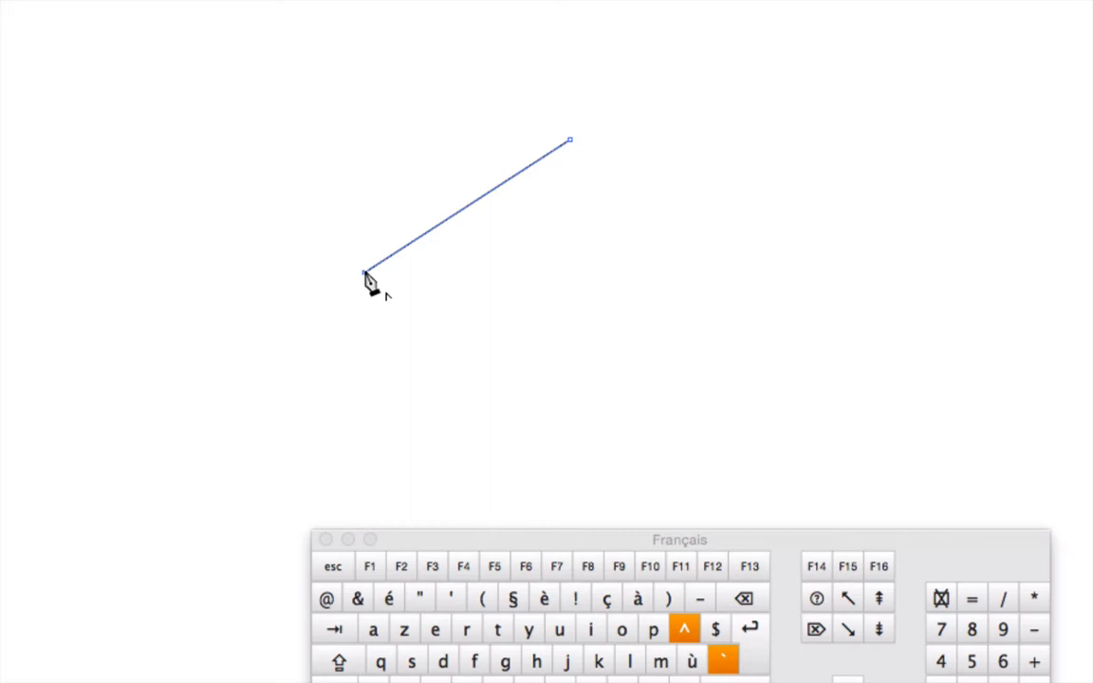
click(467, 280)
click(462, 455)
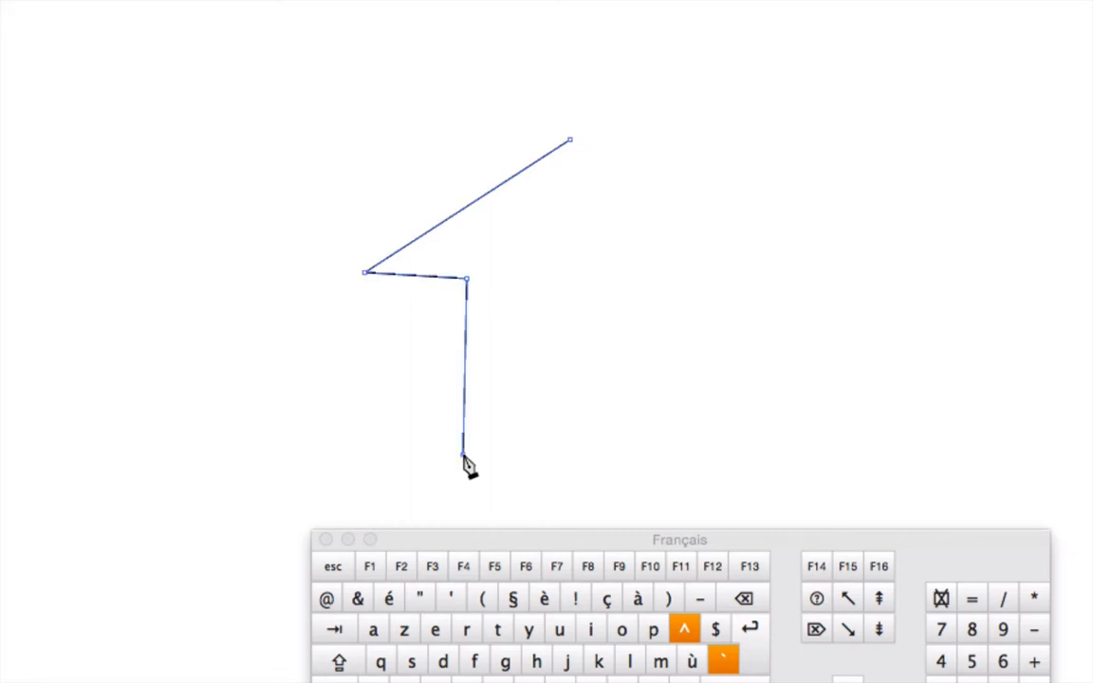
click(843, 455)
click(835, 294)
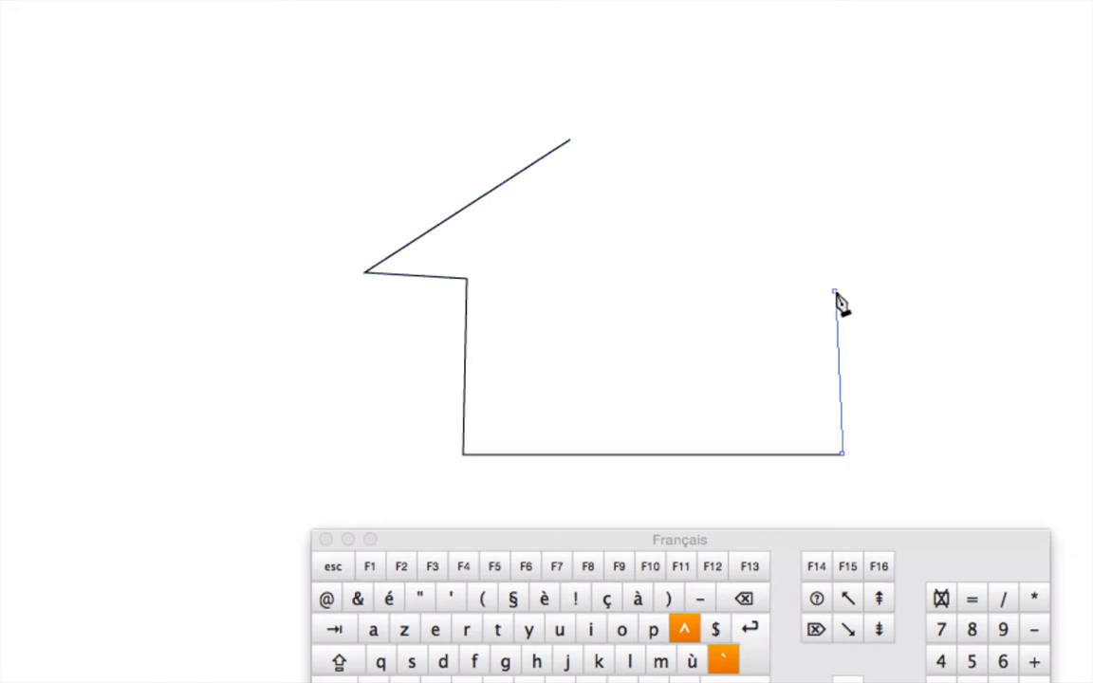
click(928, 284)
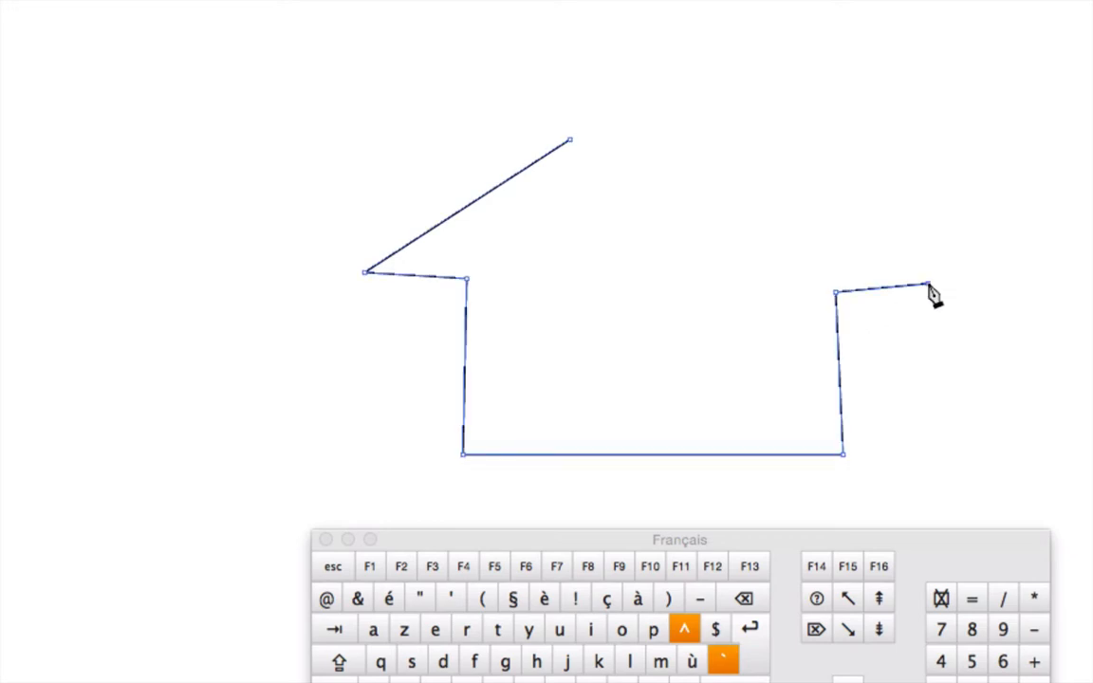
click(571, 144)
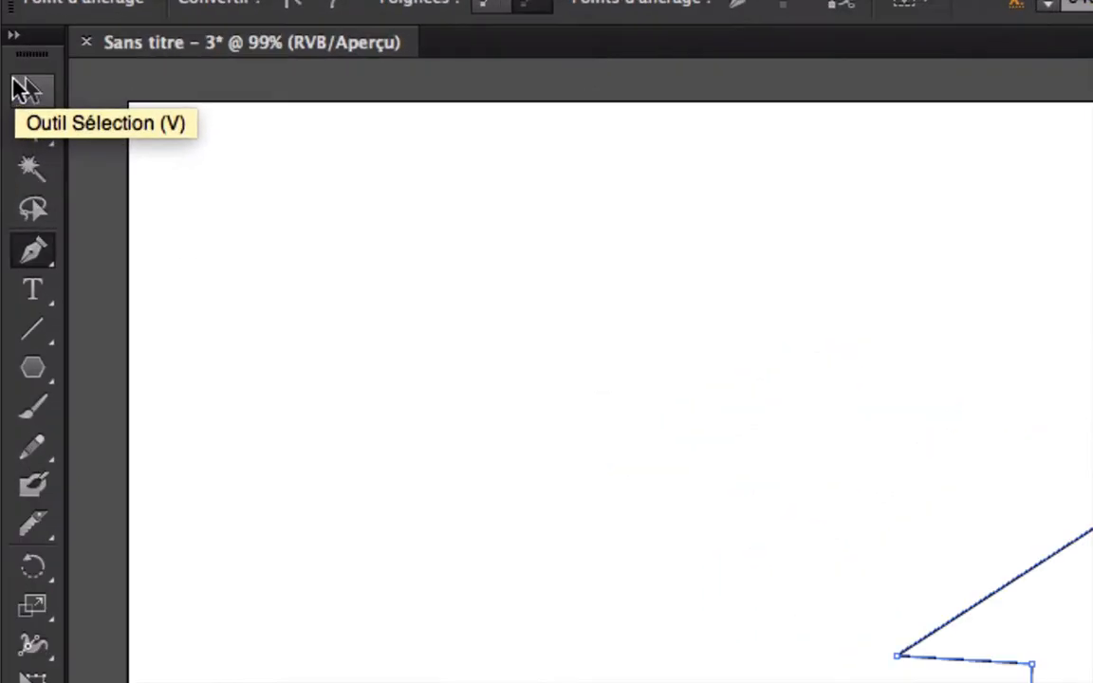
Move the house outline to the artboard's upper-left corner and scale it down to about 219 by 139 px
click(25, 91)
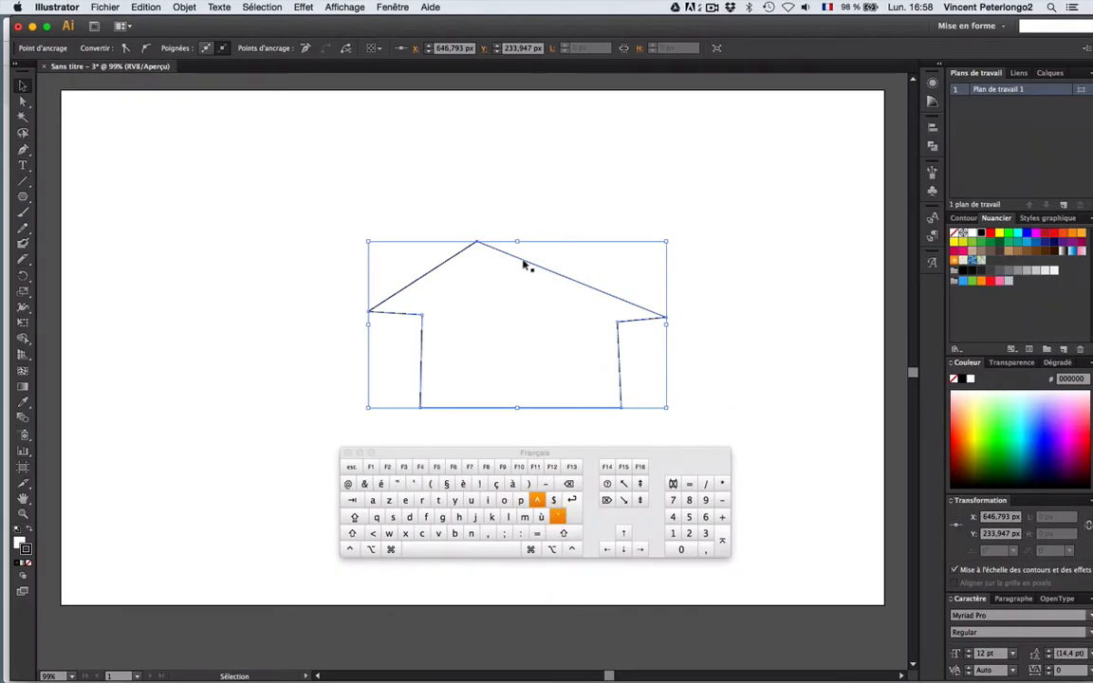
drag(522, 265, 223, 118)
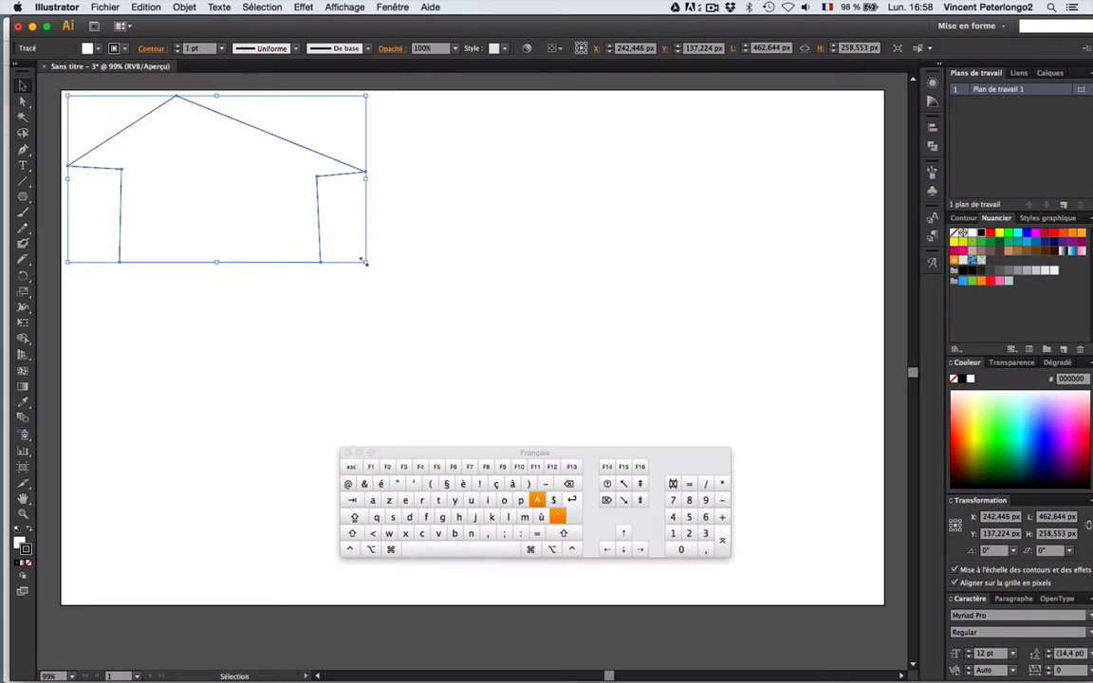
drag(365, 262, 210, 184)
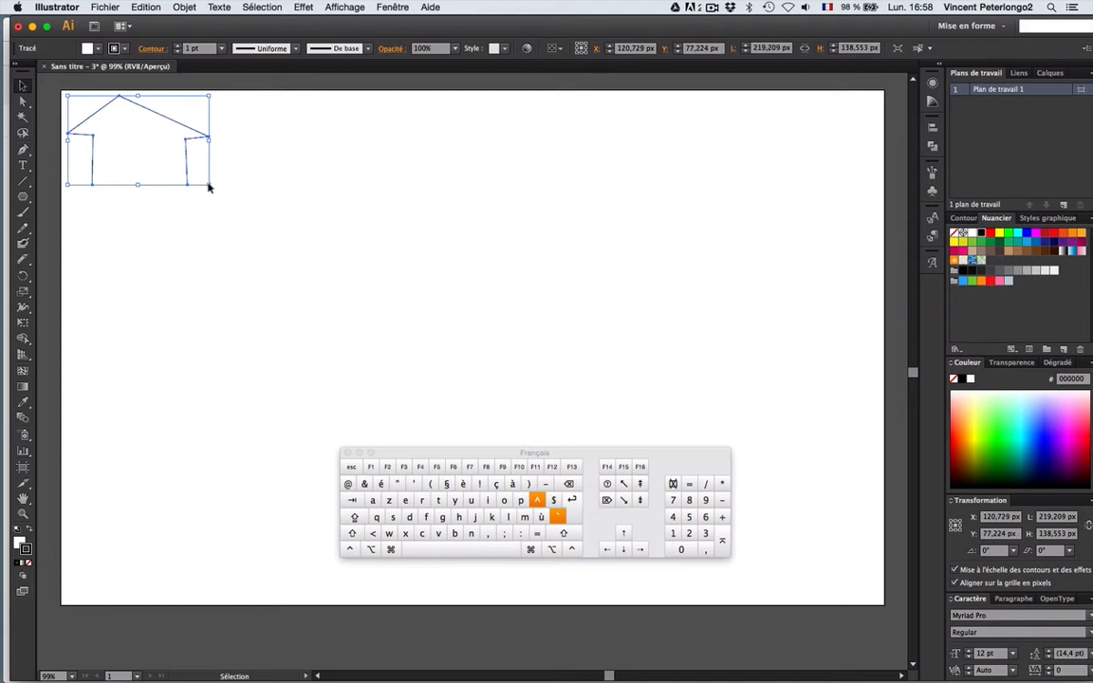
Save the document as maison.ai on the Bureau, replacing the existing file and keeping the Illustrator CS6 options
click(105, 9)
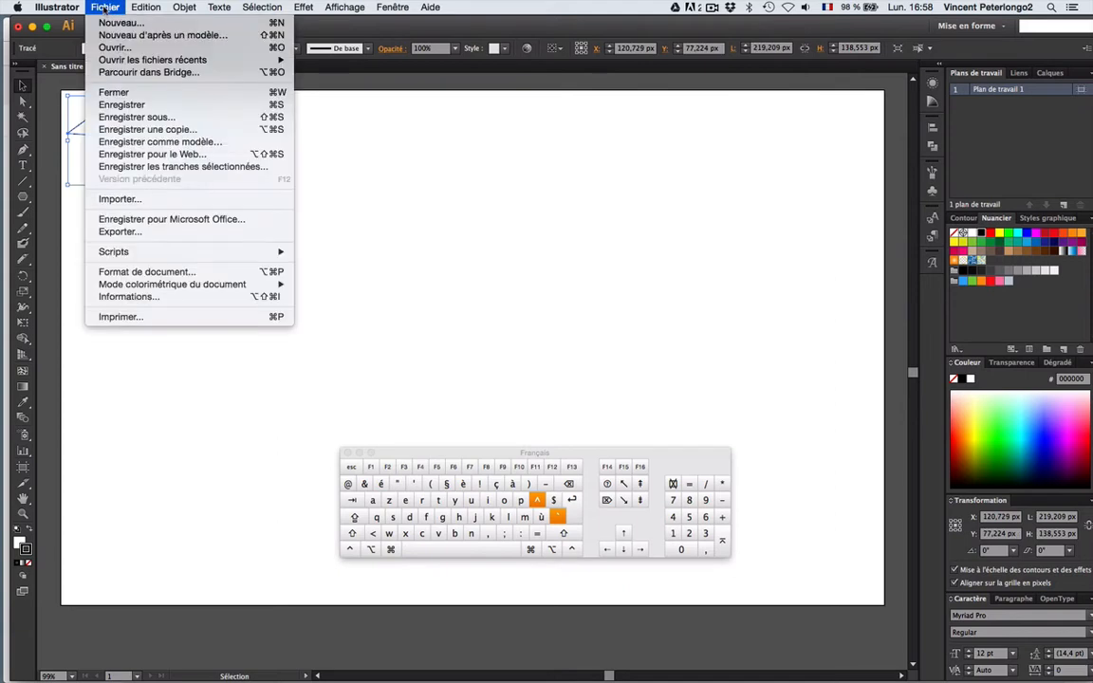
click(114, 107)
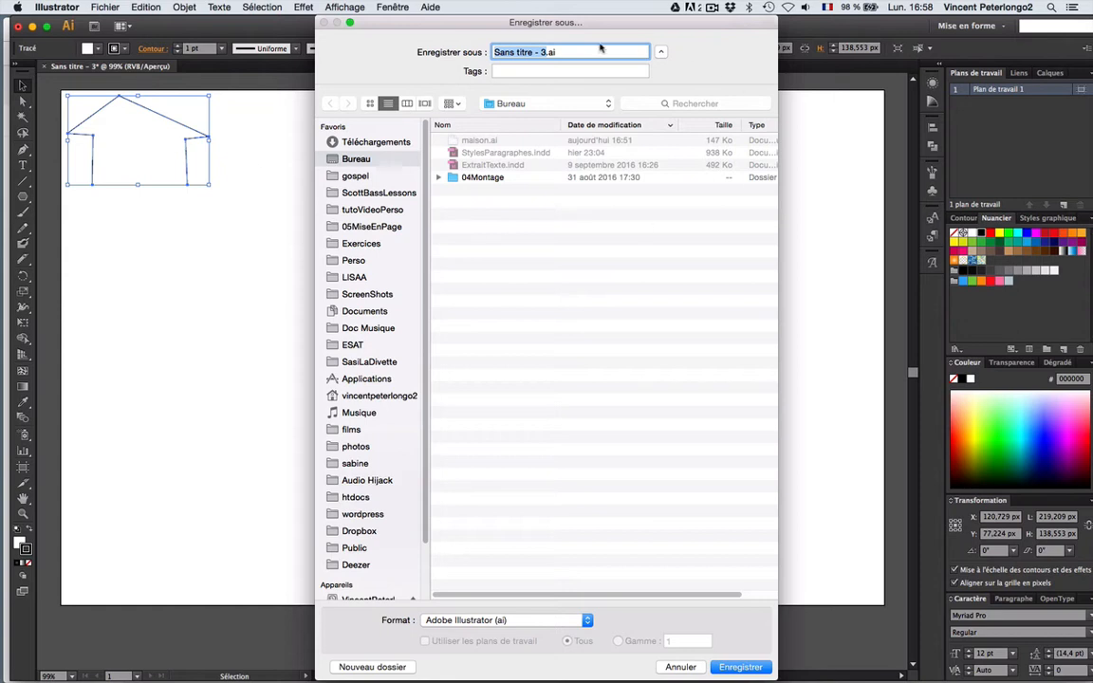
text(maison)
click(759, 669)
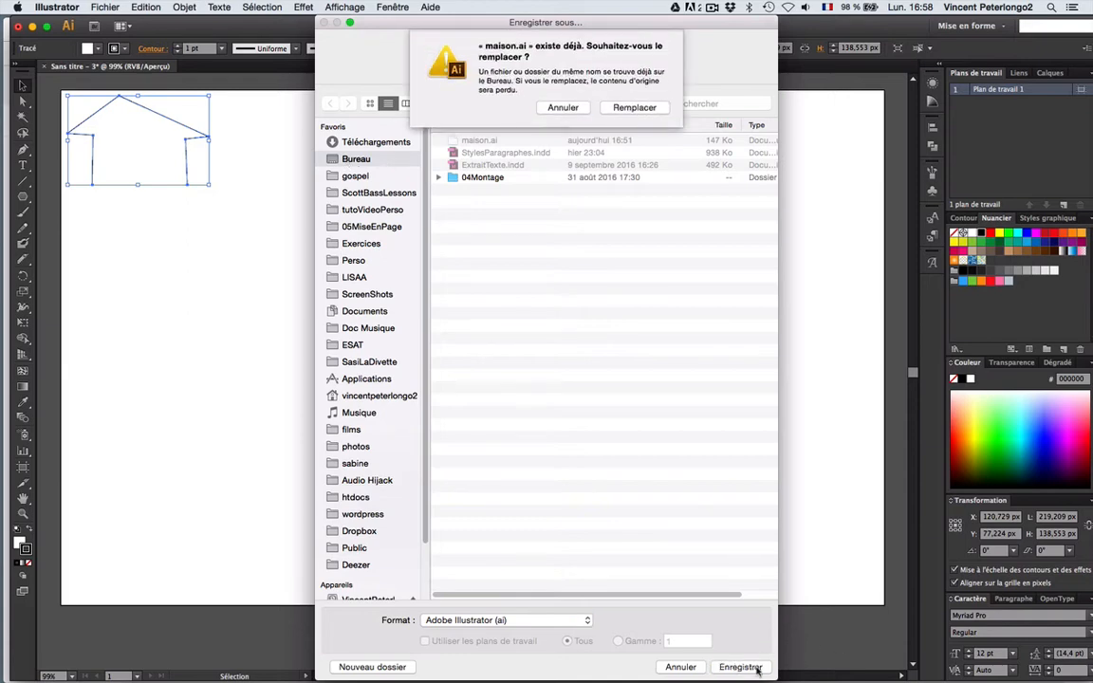
click(634, 105)
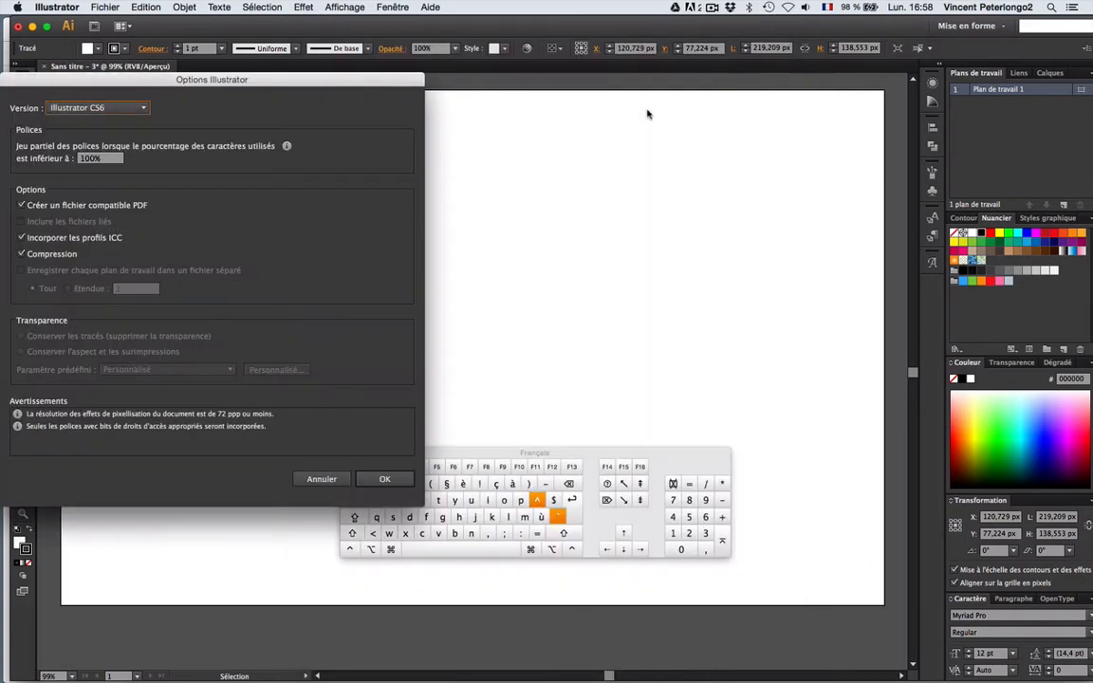
click(396, 479)
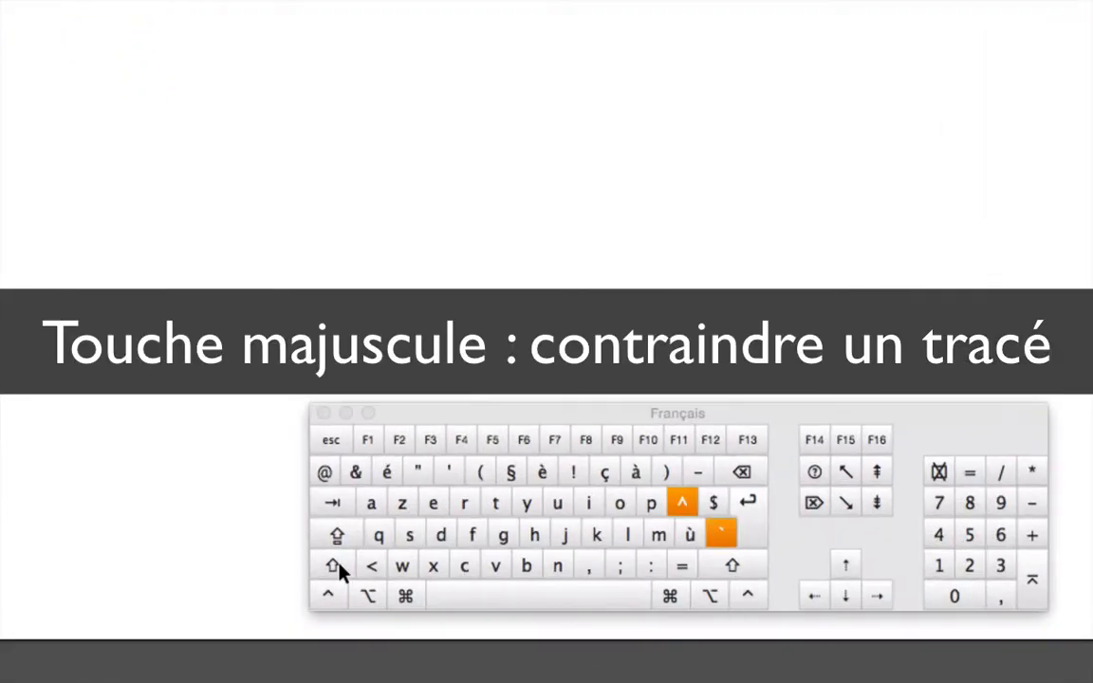
click(337, 563)
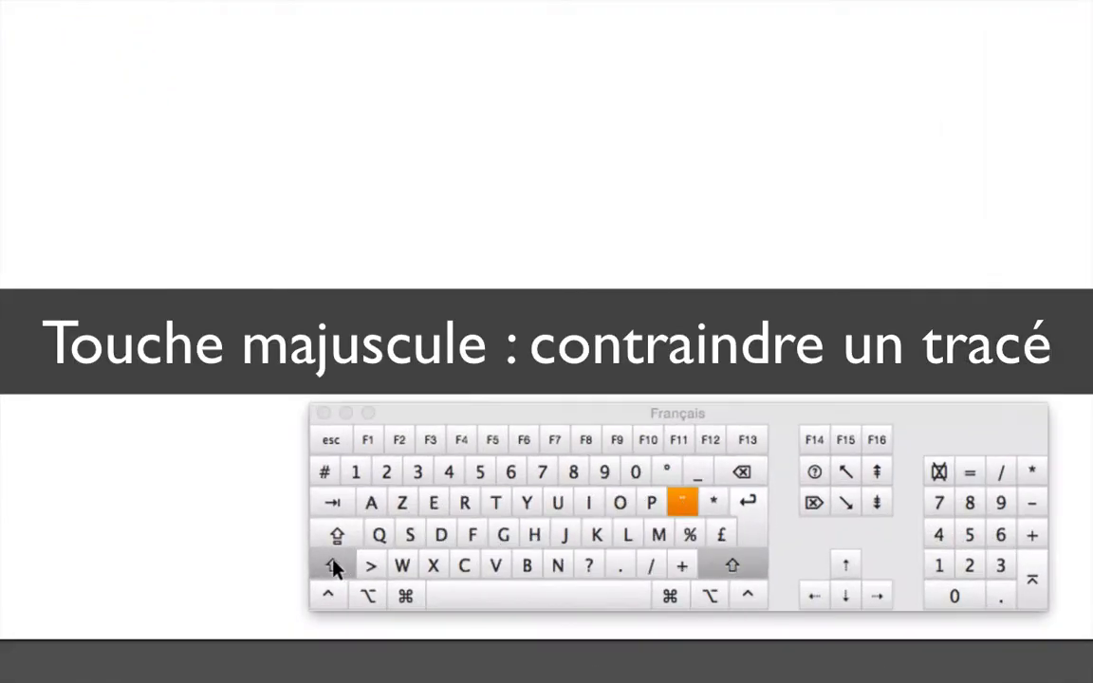
click(334, 565)
click(334, 564)
click(333, 565)
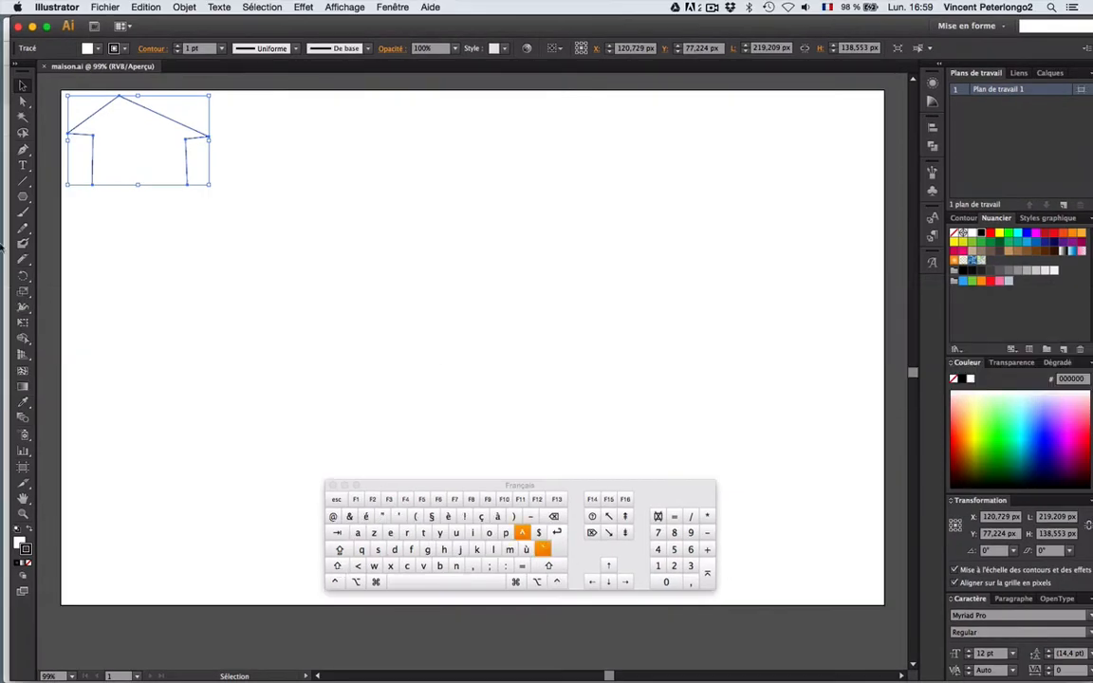
Draw a larger closed house outline mid-artboard with the Pen tool, using constrained horizontal, vertical and 45° segments from about X 465, Y 542 px
click(23, 149)
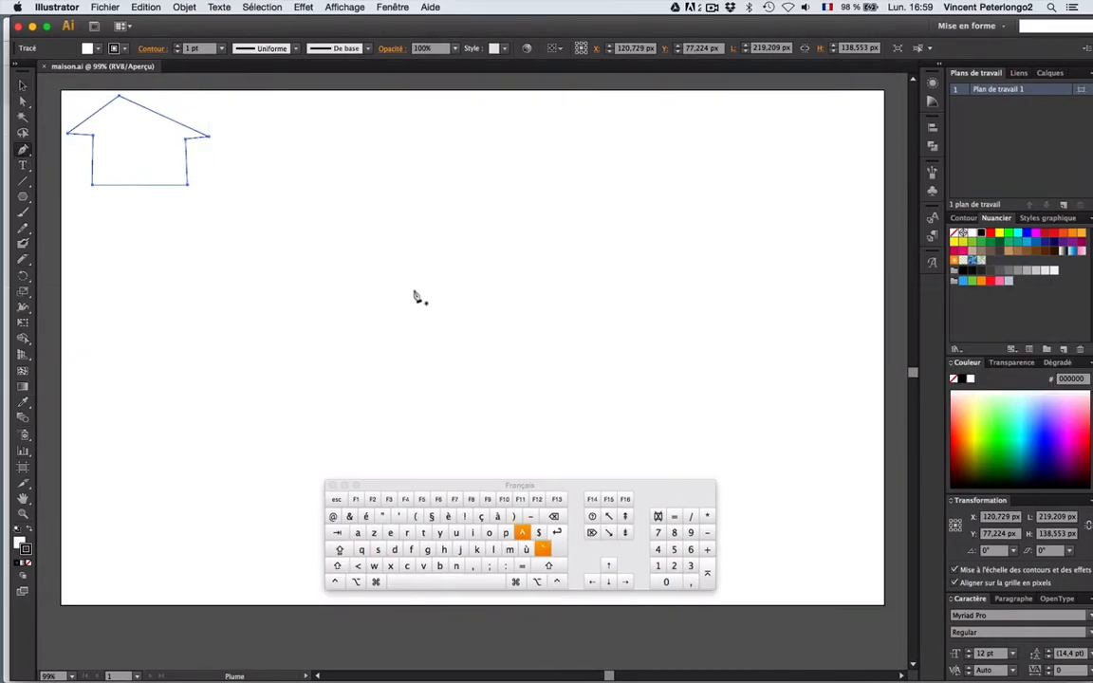
click(360, 439)
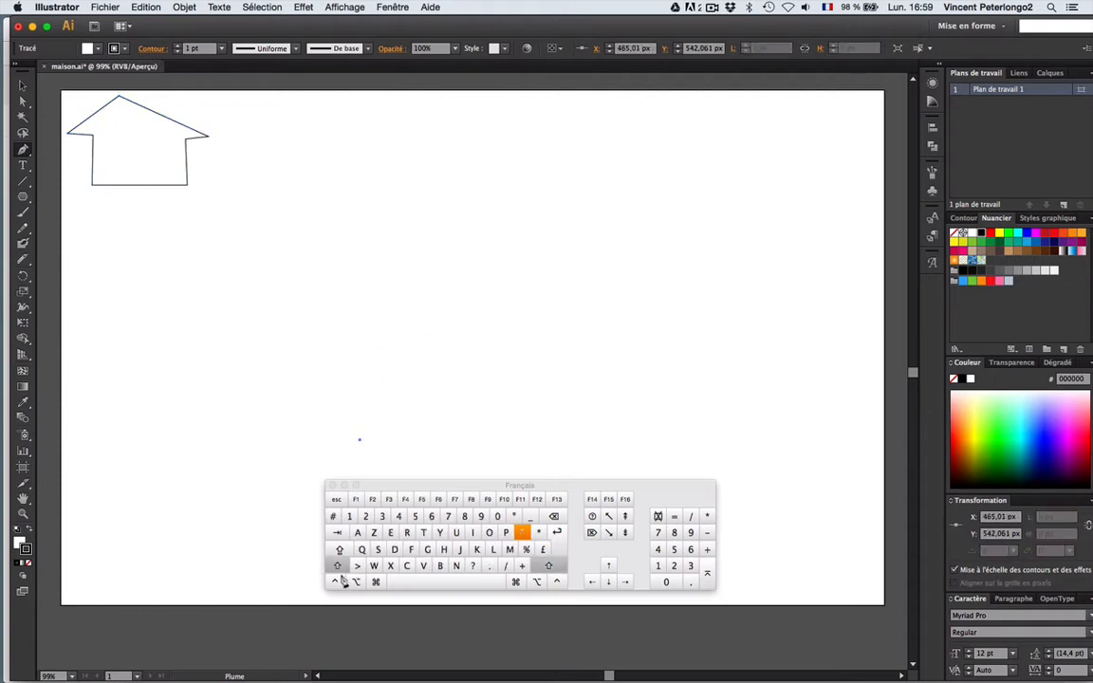
shift+click(570, 441)
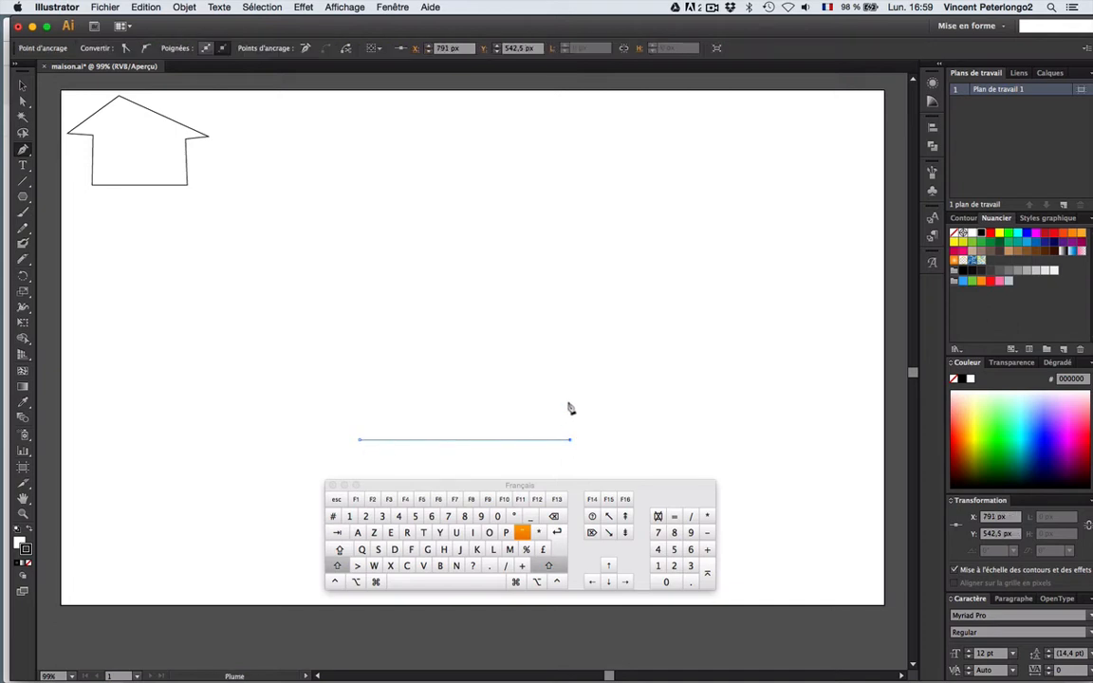
shift+click(570, 355)
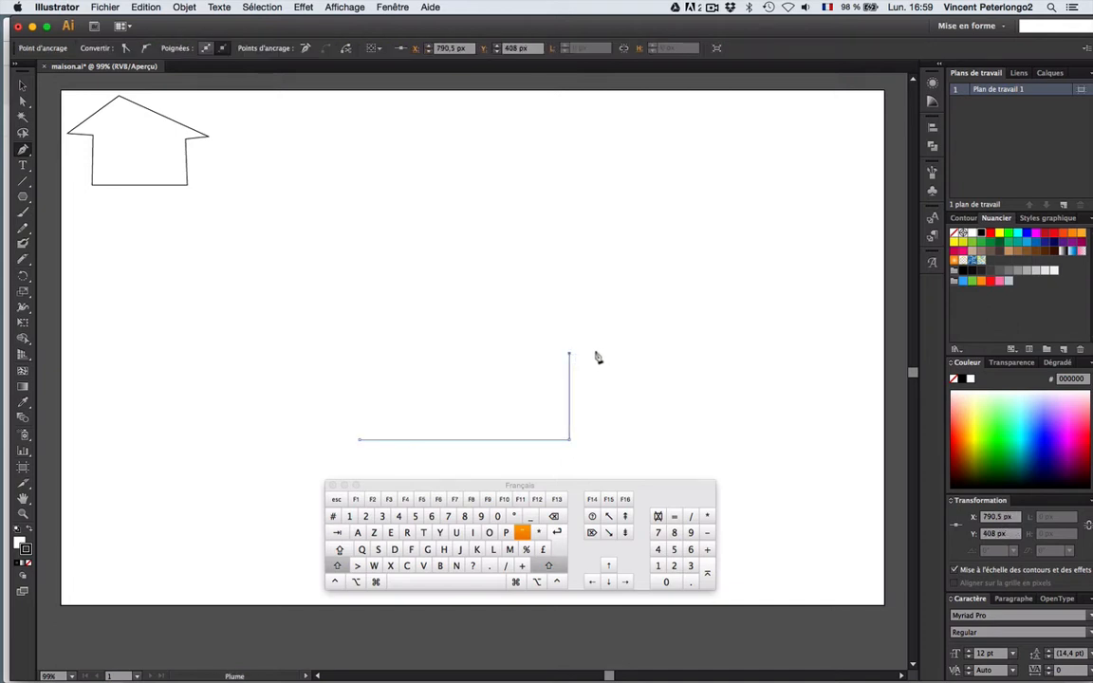
shift+click(598, 355)
shift+click(470, 227)
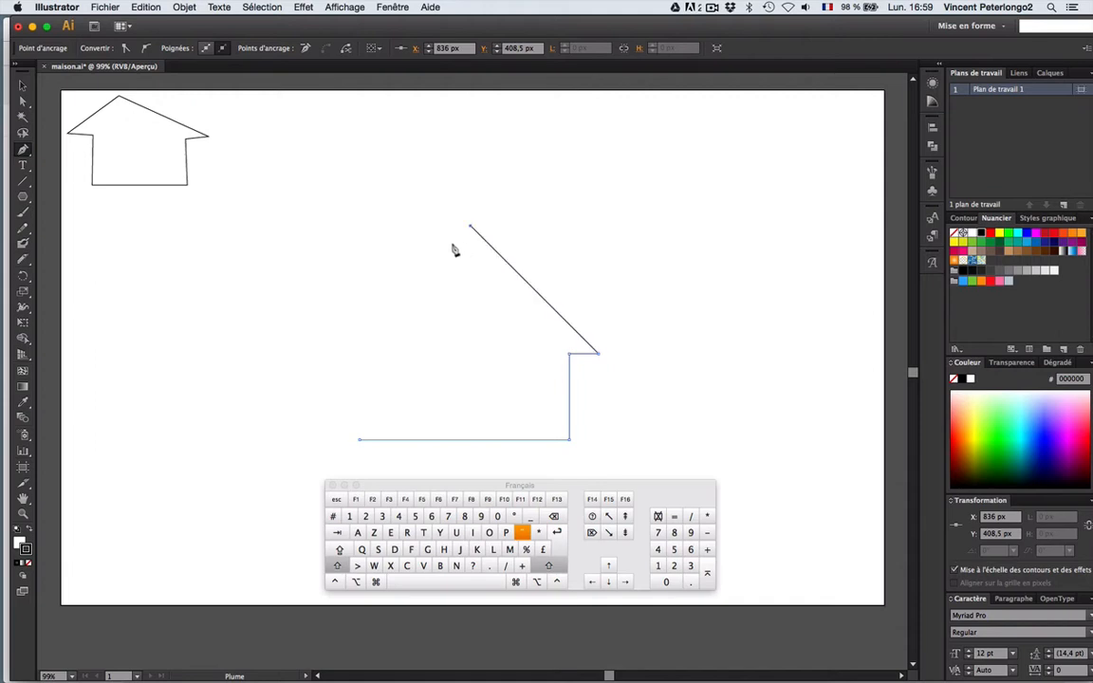
shift+click(319, 360)
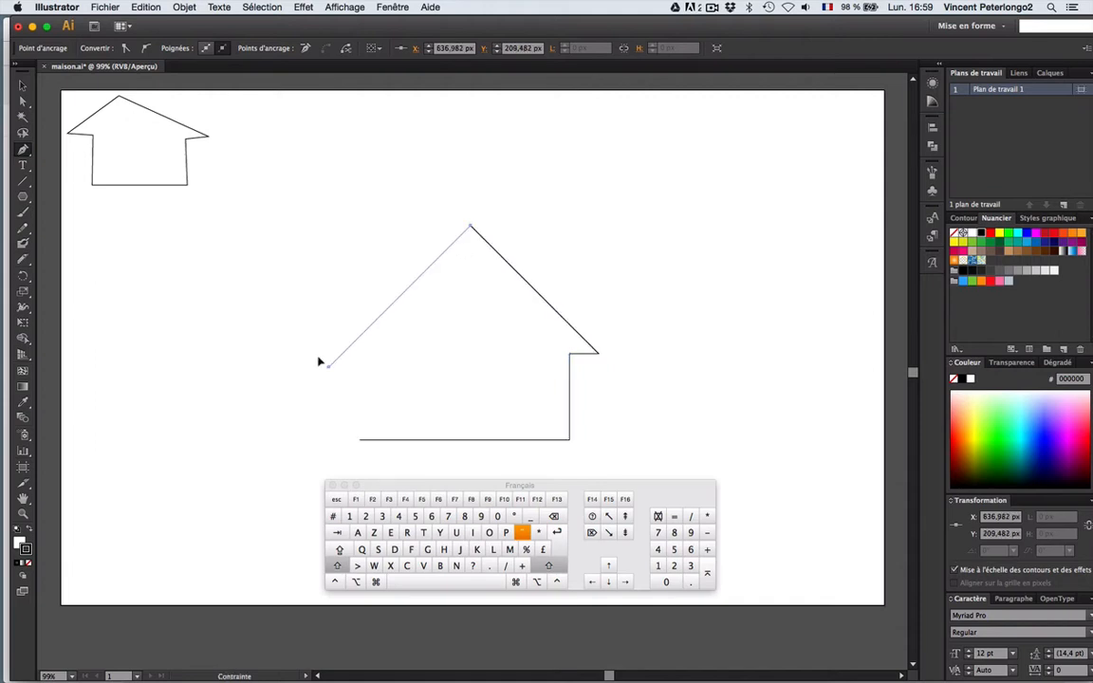
shift+click(359, 369)
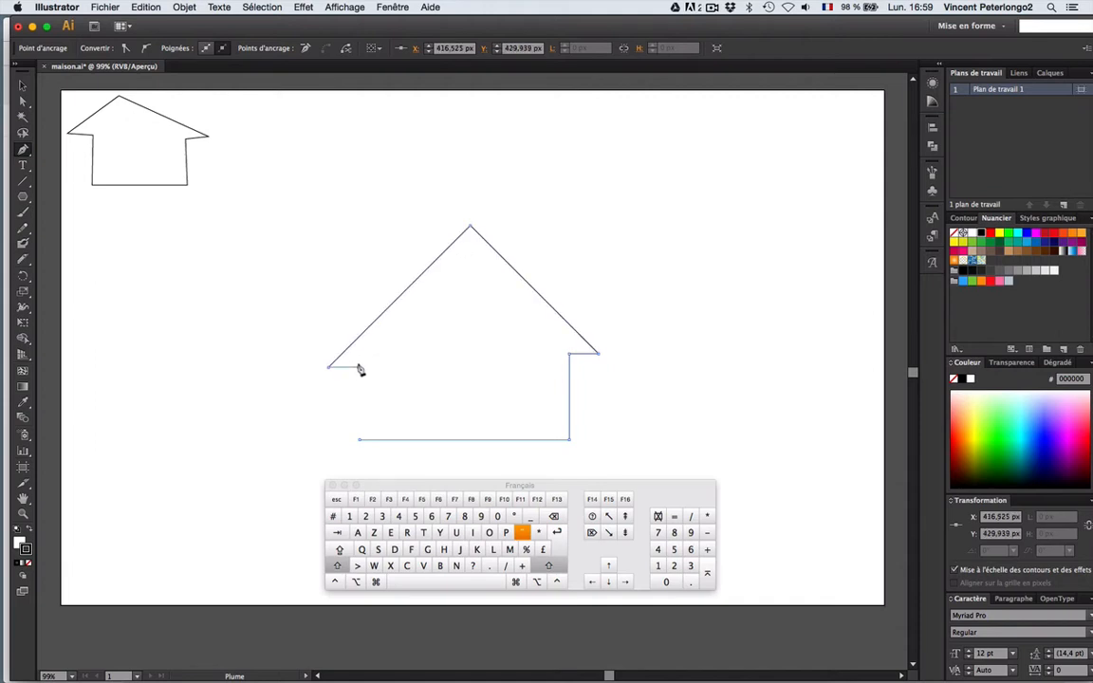
shift+click(359, 440)
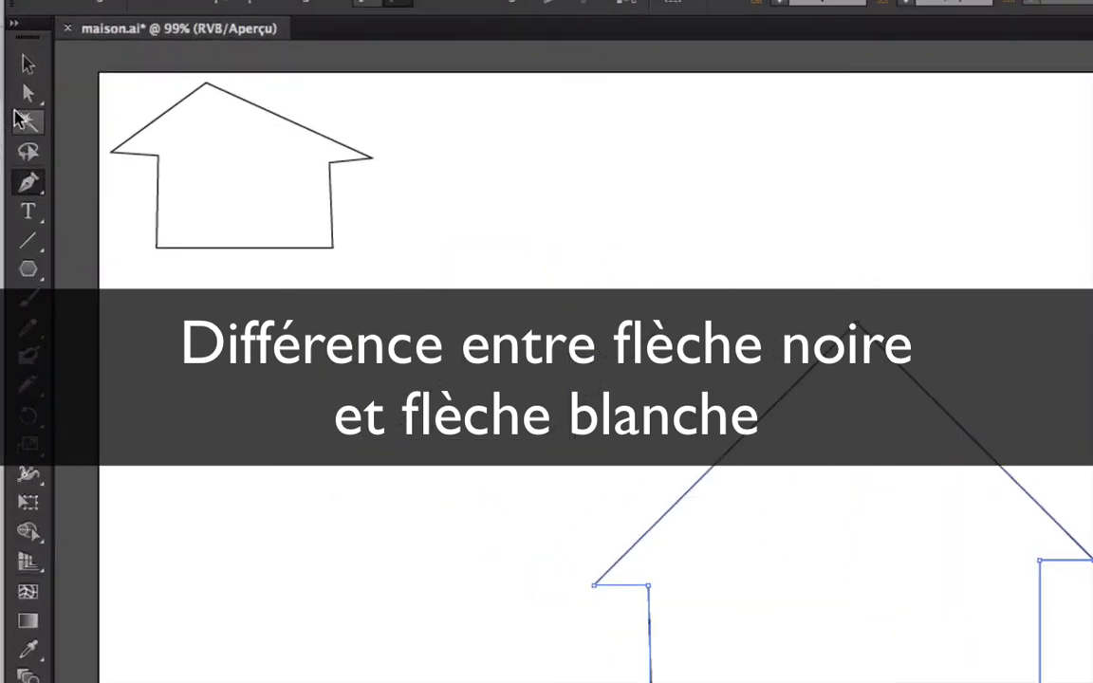
Move the entire large house outline slightly up and to the right with the Selection tool, and deselect it
click(23, 101)
drag(473, 348, 471, 339)
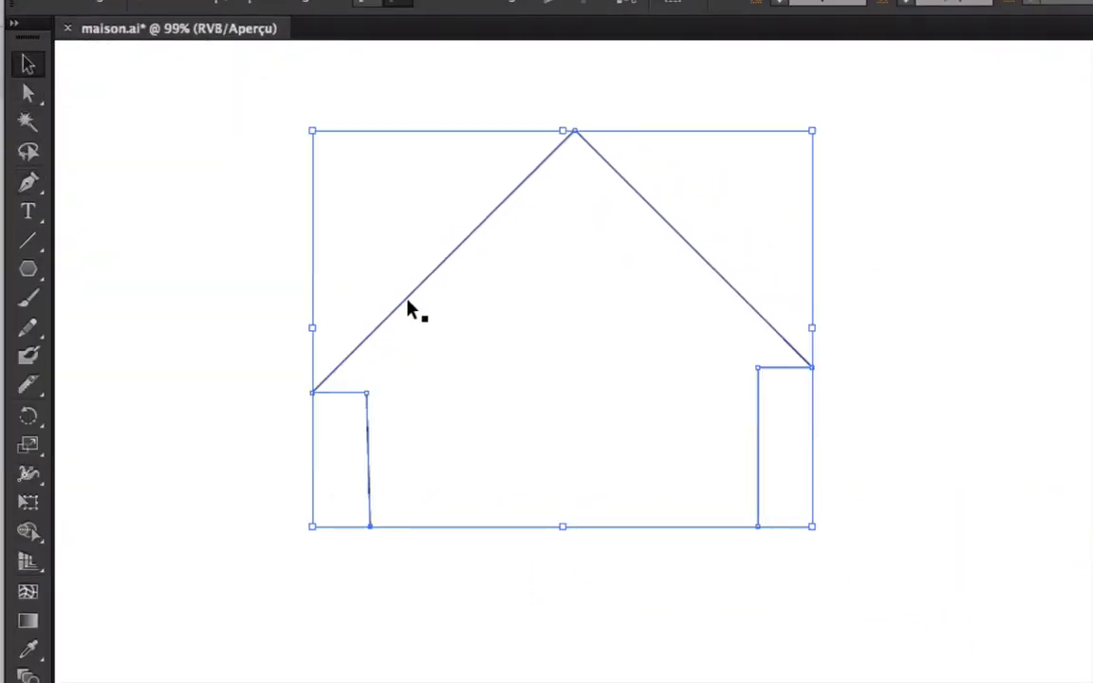
mouse_move(408, 306)
mouse_down()
mouse_move(410, 330)
mouse_move(488, 325)
mouse_move(427, 295)
mouse_up()
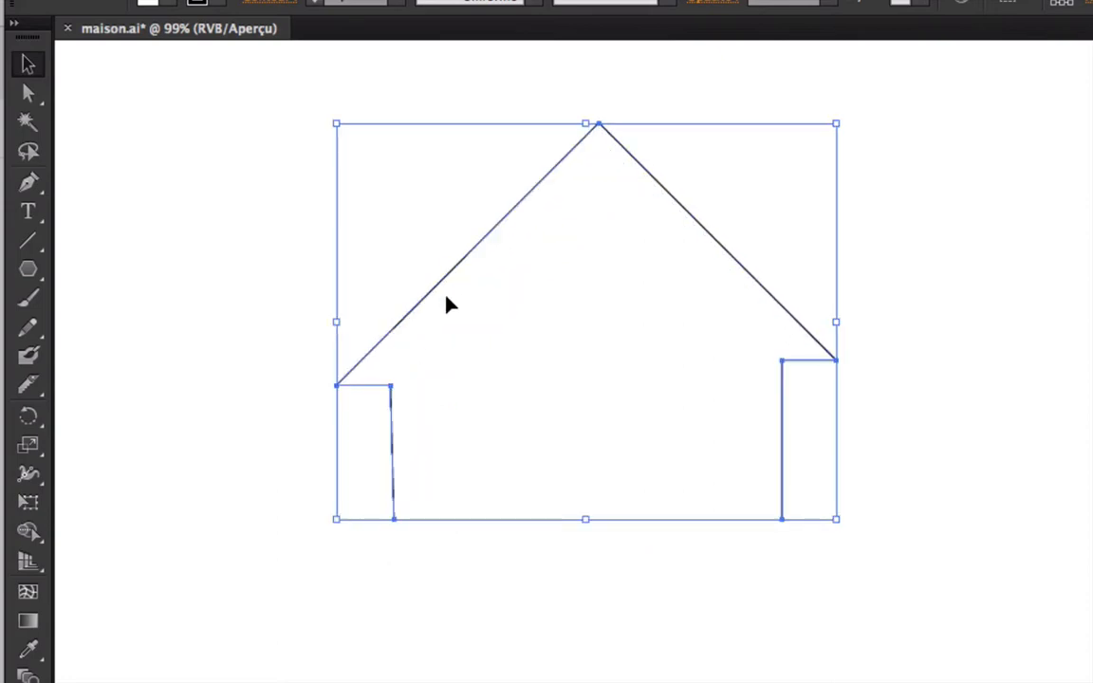
click(248, 264)
Straighten the left wall with the Direct Selection tool by moving its lower anchor point to X 482.181, Y 536 px
click(28, 93)
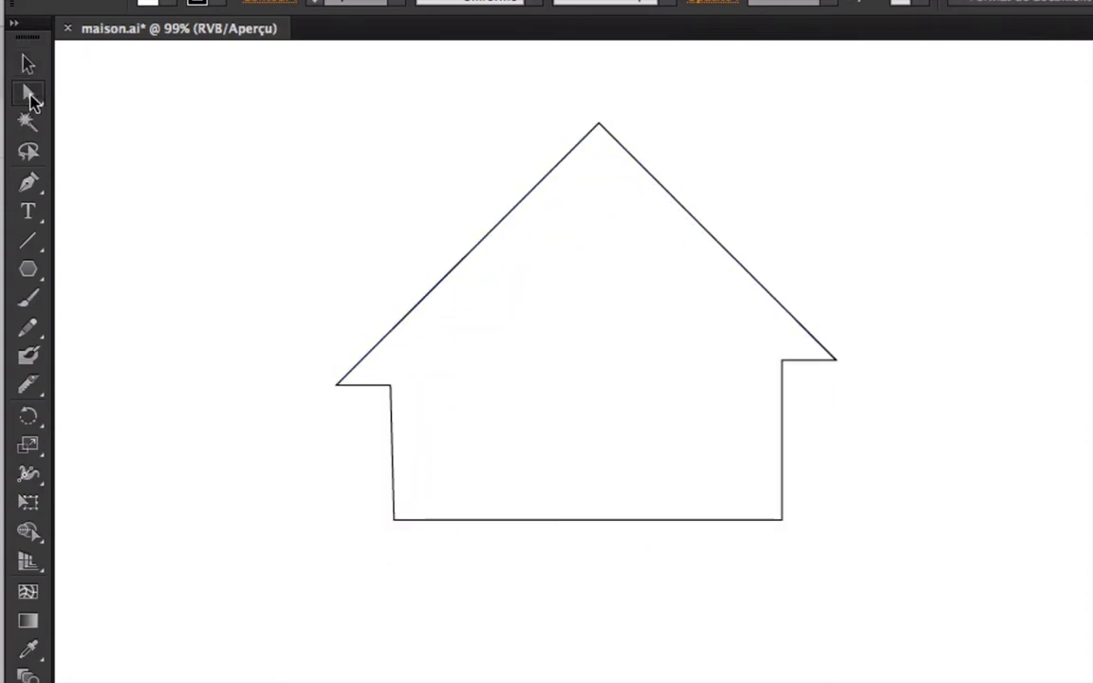
click(390, 387)
mouse_move(391, 388)
mouse_down()
mouse_move(354, 424)
mouse_move(389, 387)
mouse_up()
click(394, 397)
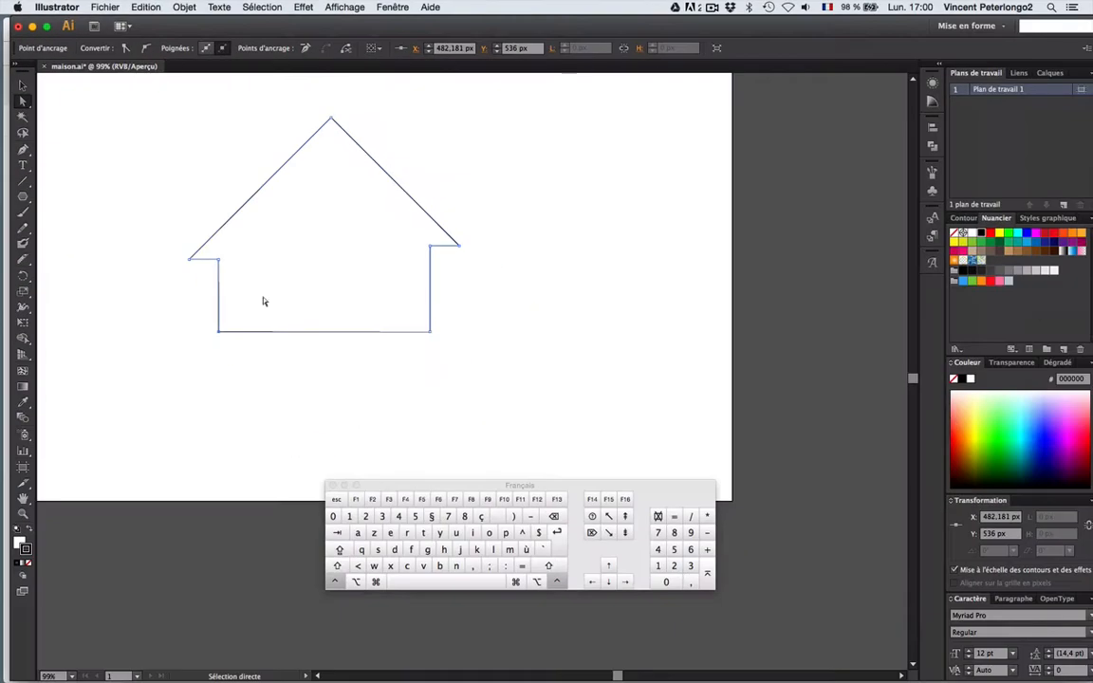
Turn on Repères commentés and raise the left eave's two anchor points to about the level of the right eave
click(344, 7)
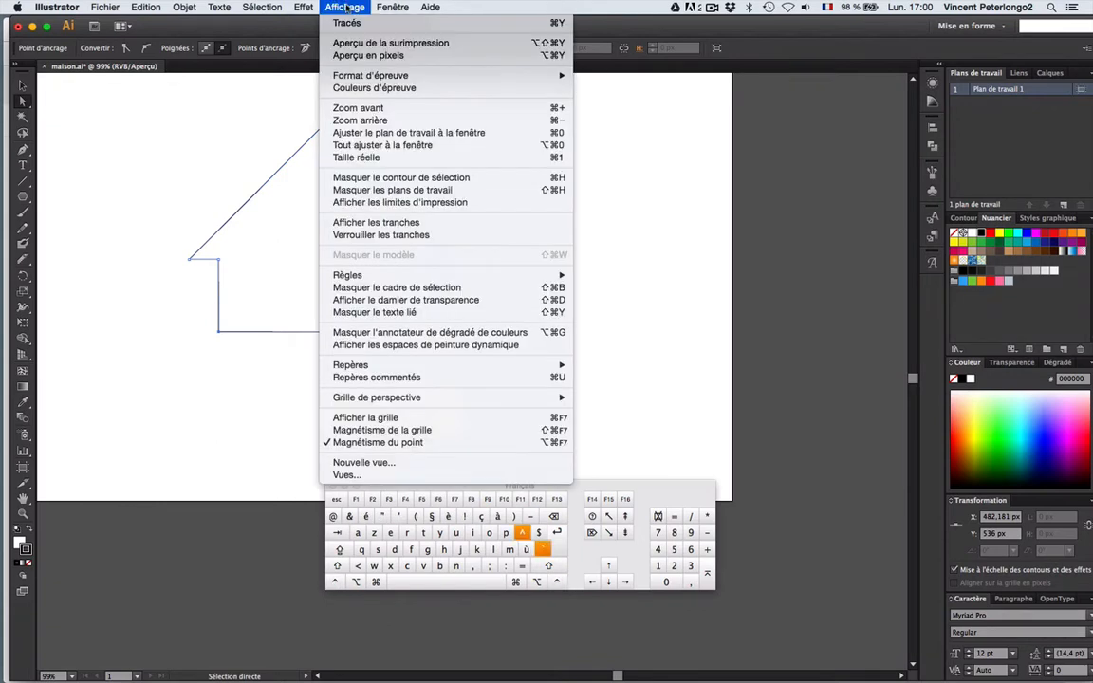
click(382, 378)
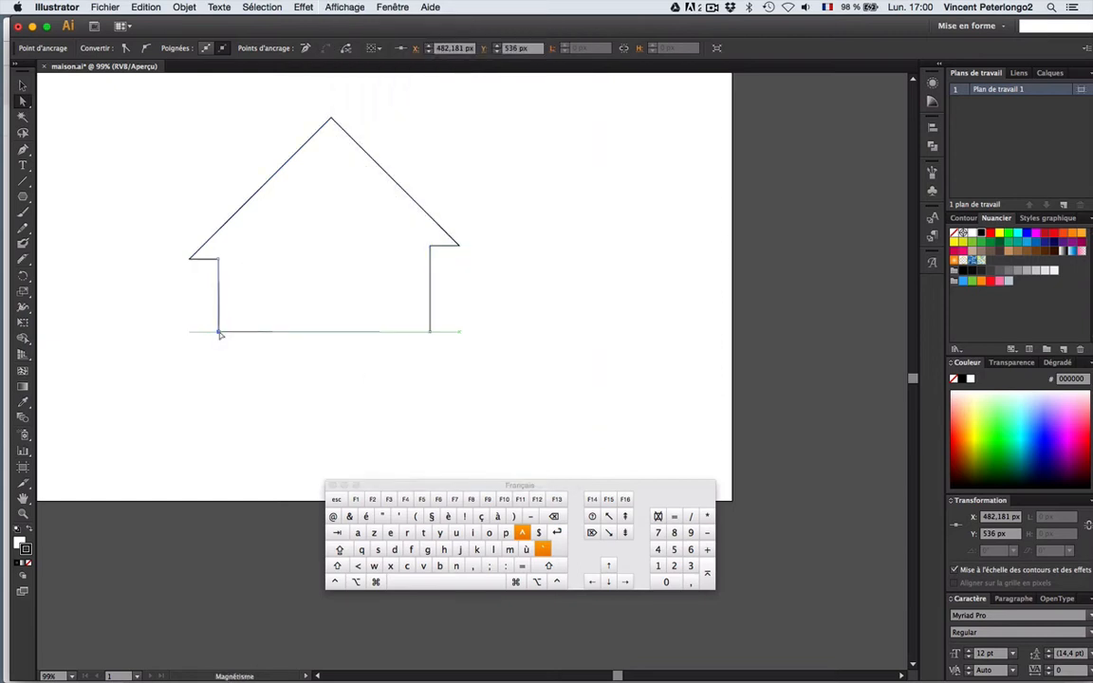
scroll(221, 336, up, 3)
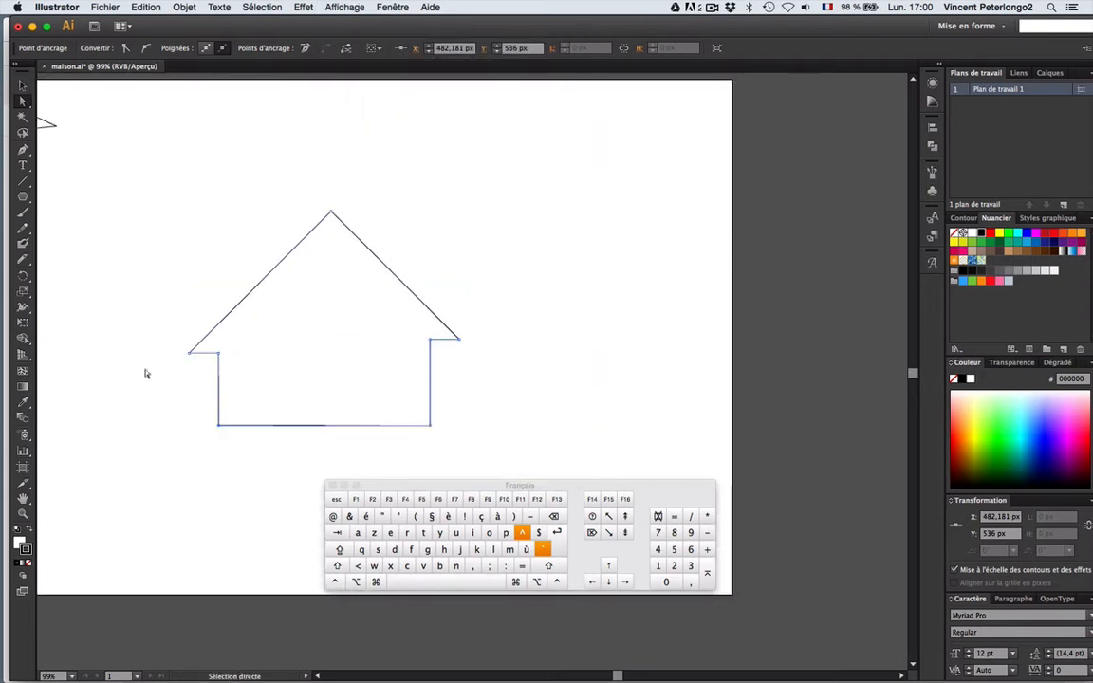
drag(230, 361, 230, 362)
drag(189, 352, 190, 338)
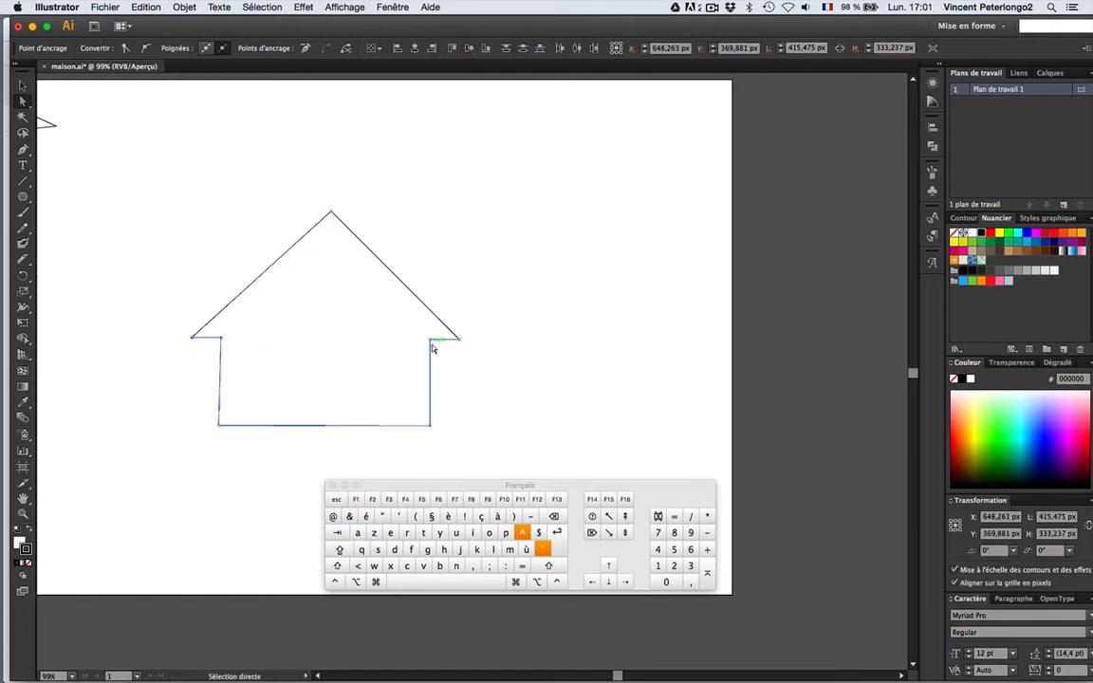
Move the roof peak's anchor point to about X 648, Y 233 px and nudge it up to Y 224.97 px
drag(331, 213, 325, 231)
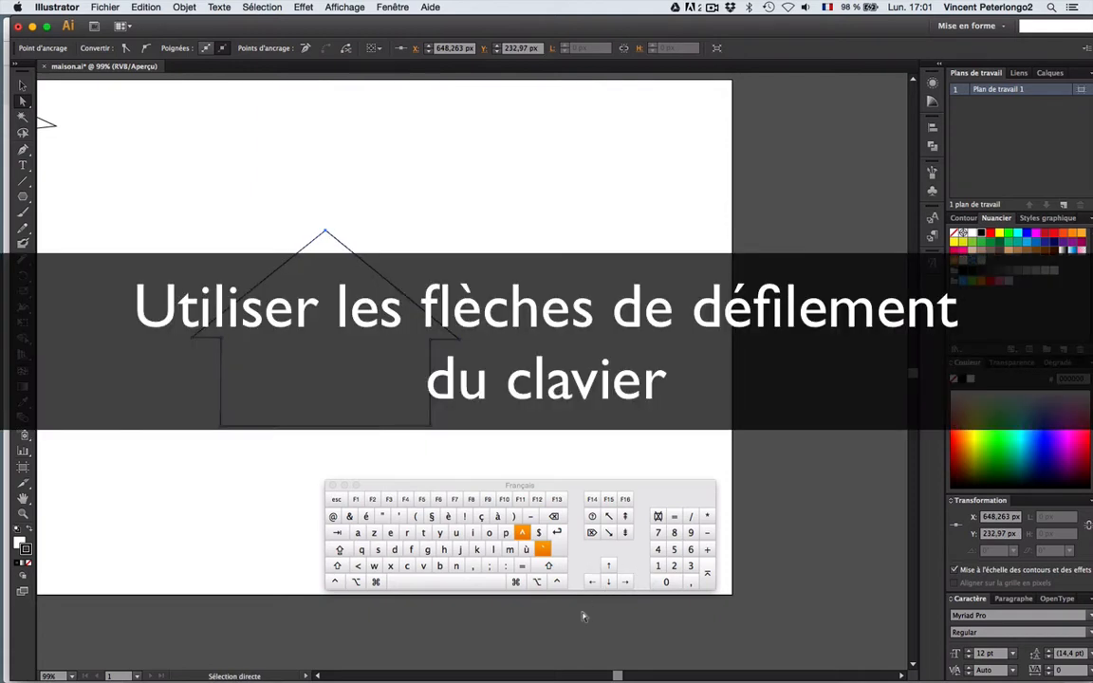
click(325, 232)
key(Up)
key(Up)
key(Up)
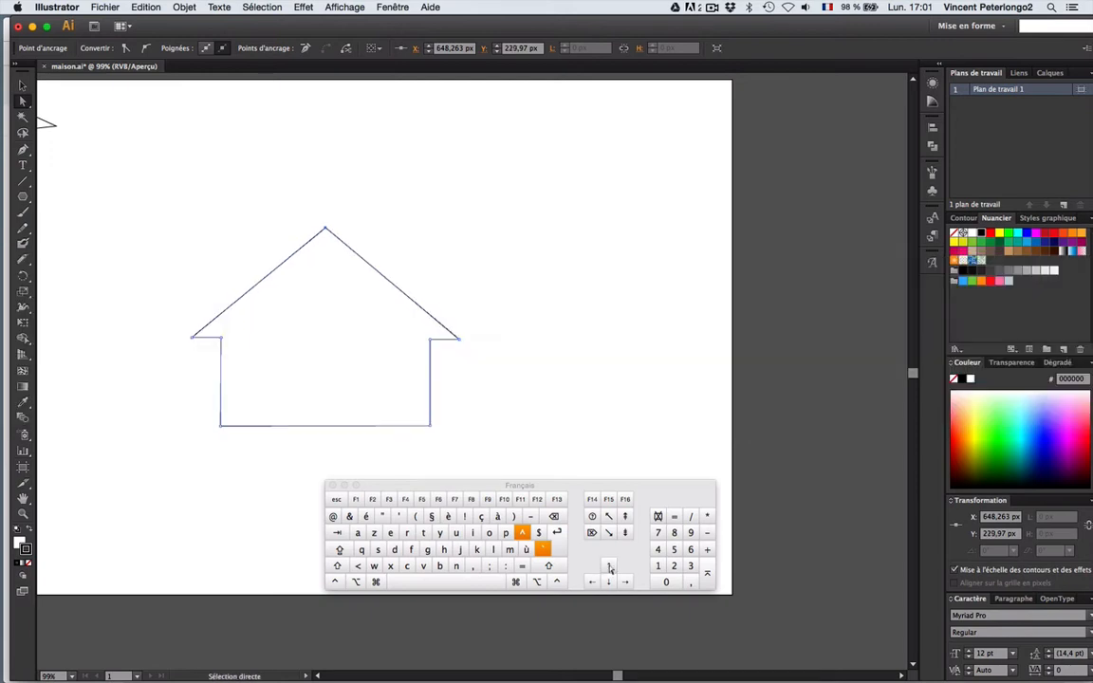
key(Up)
key(Up)
key(Up)
key(Up)
key(Up)
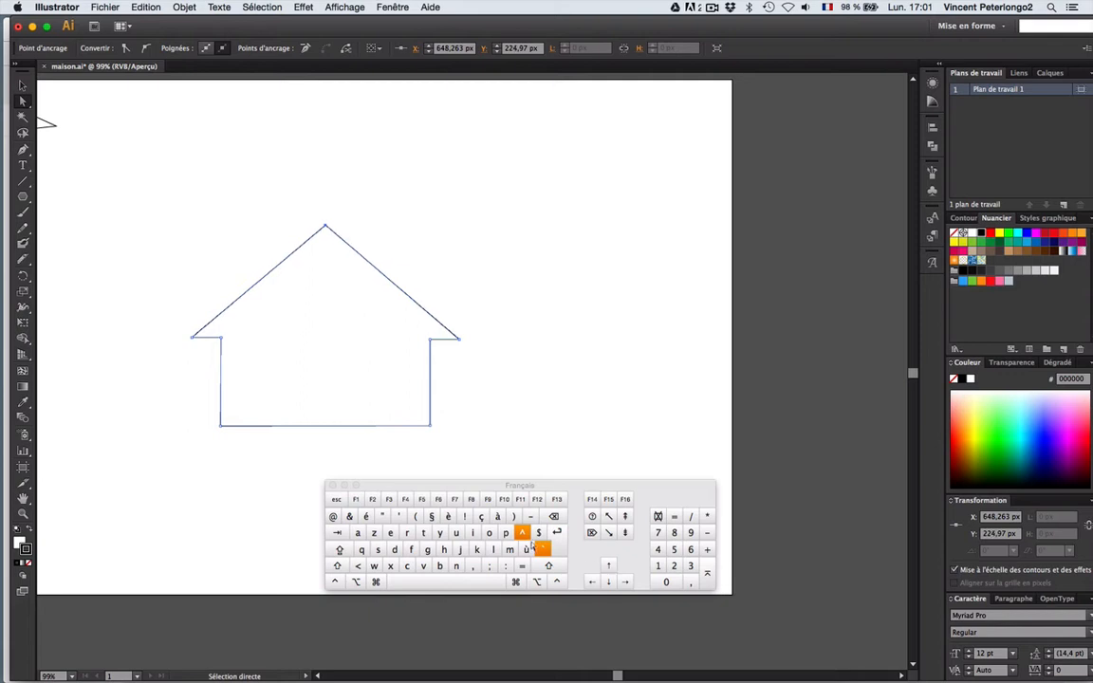
Nudge the left wall's lower corner left and align the wall's two anchor points using Alignement on the Vertical axis
click(221, 425)
click(590, 583)
click(221, 339)
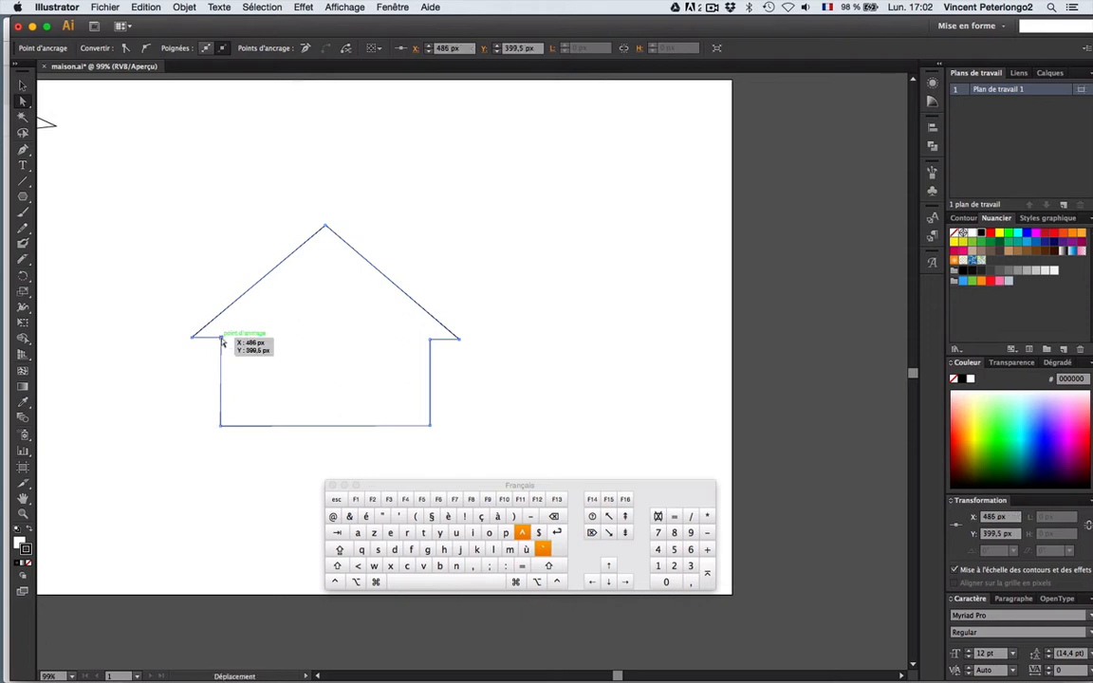
key(shift)
shift+click(220, 426)
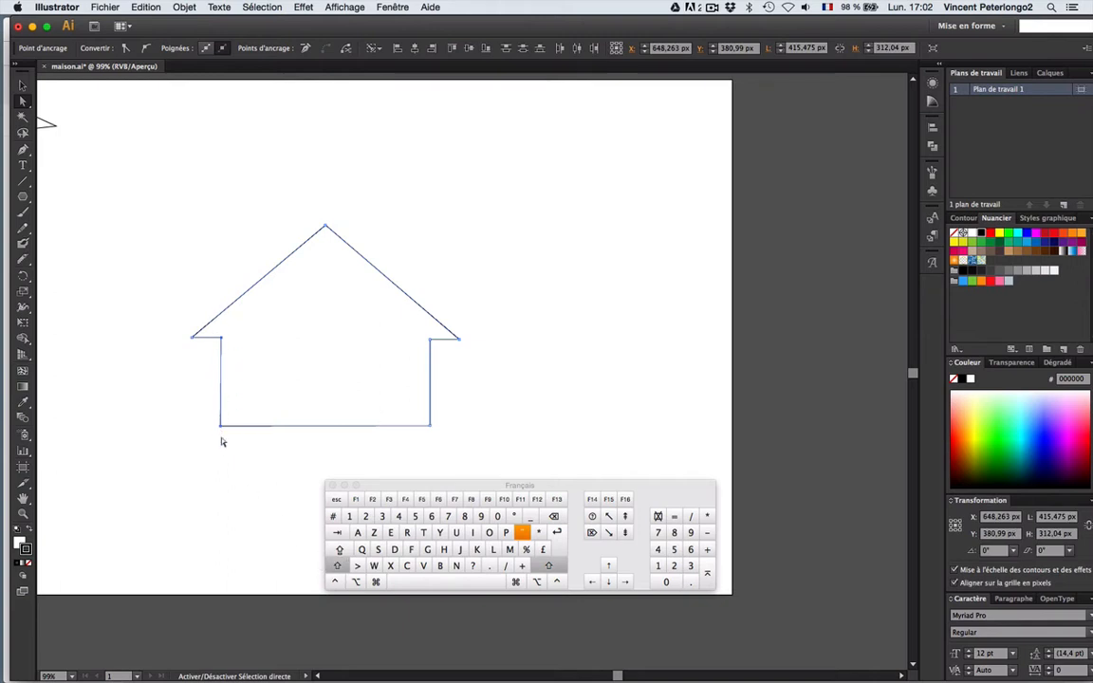
click(184, 7)
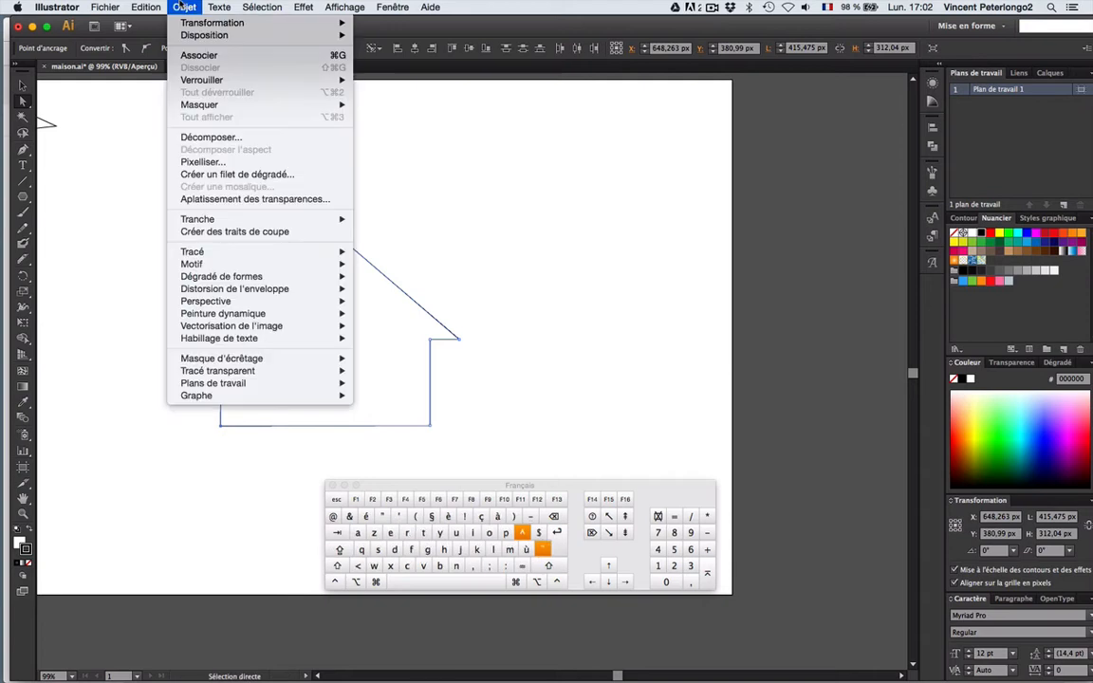
mouse_move(275, 251)
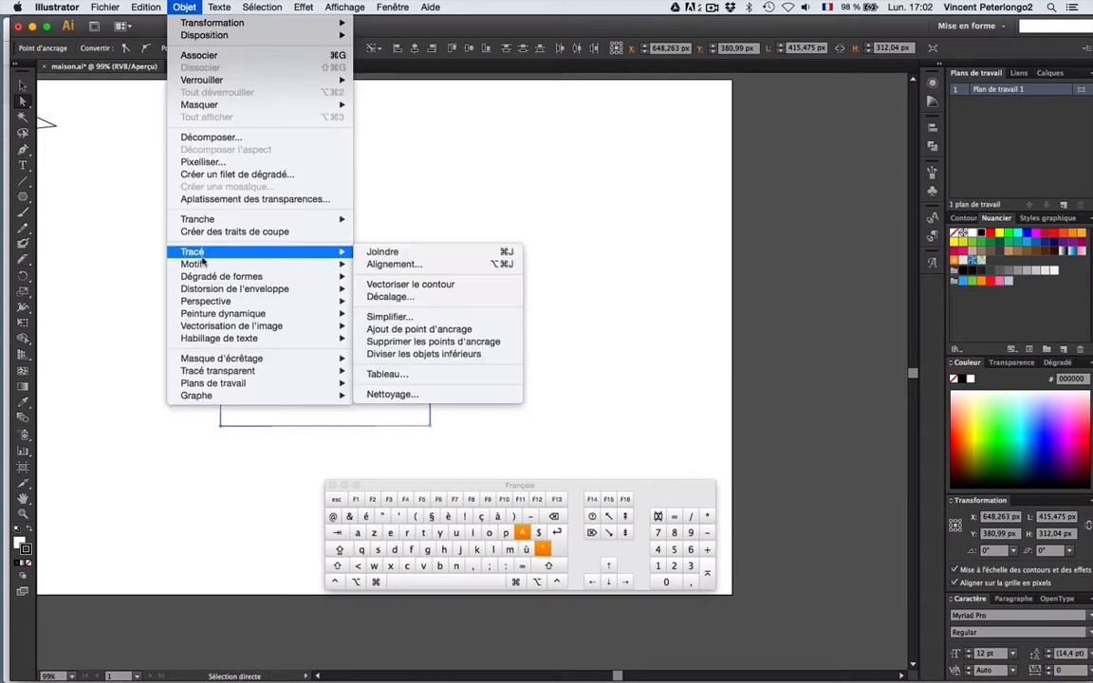
click(409, 271)
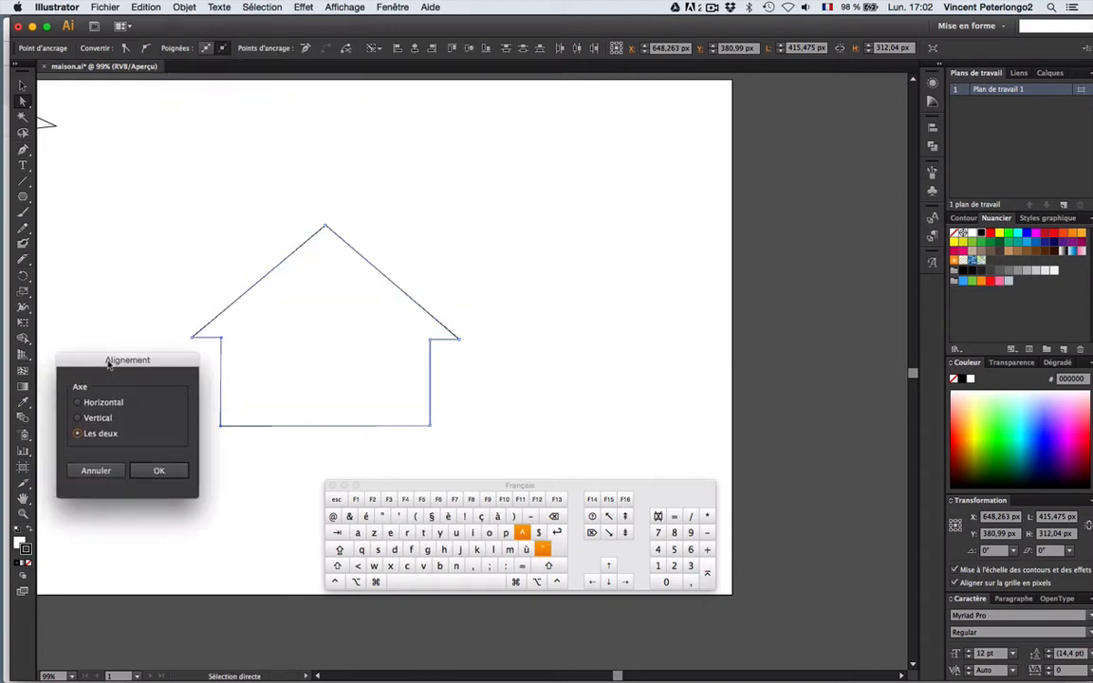
click(80, 418)
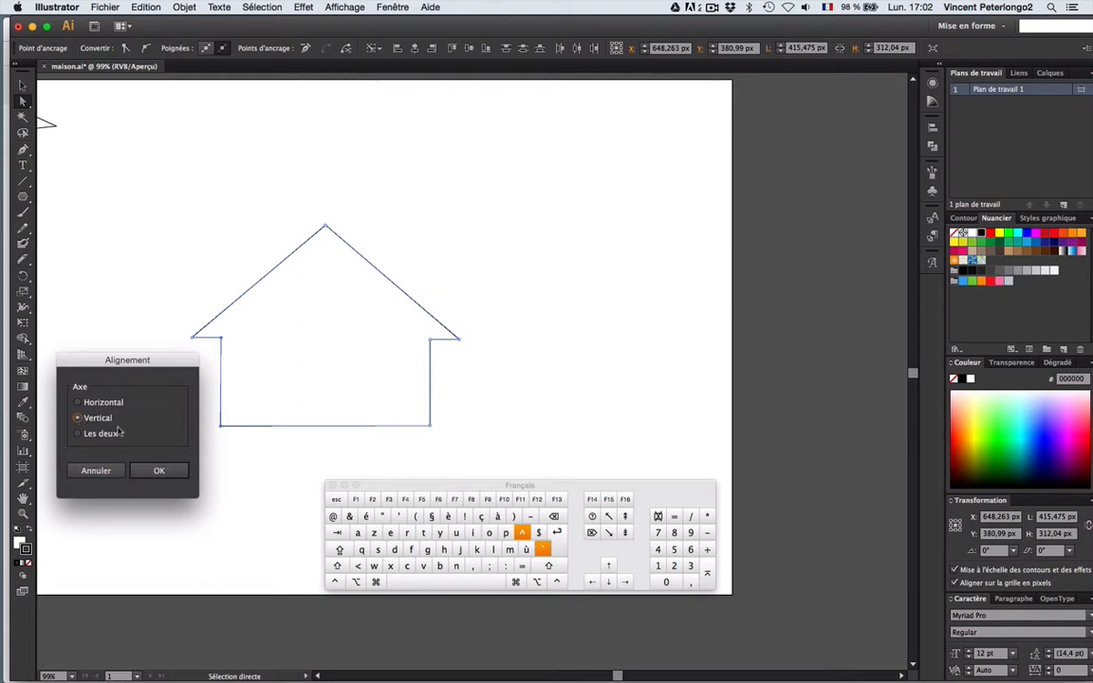
click(156, 471)
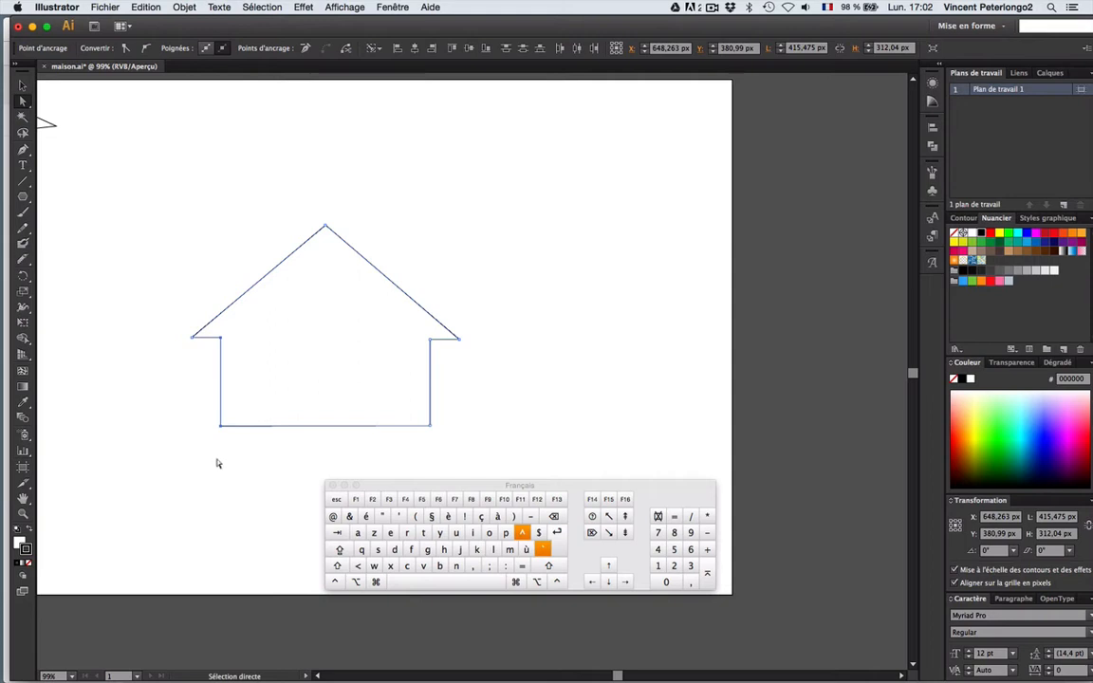
Align the anchor points of both eaves using Alignement on the Horizontal axis, and deselect the house
drag(172, 318, 500, 355)
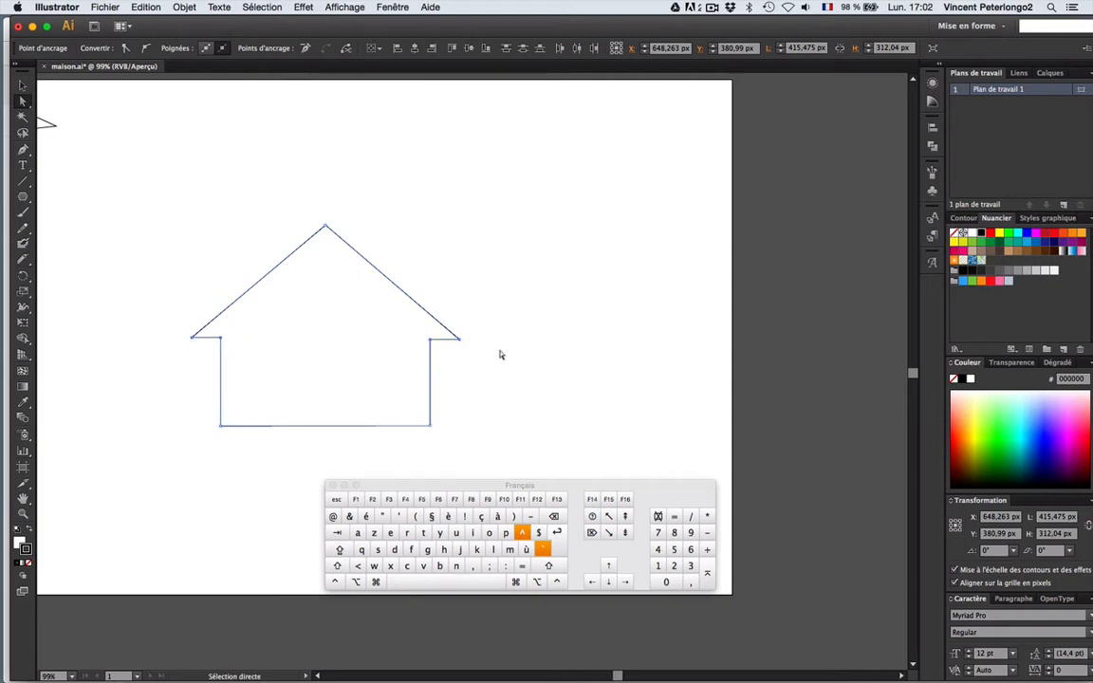
click(185, 7)
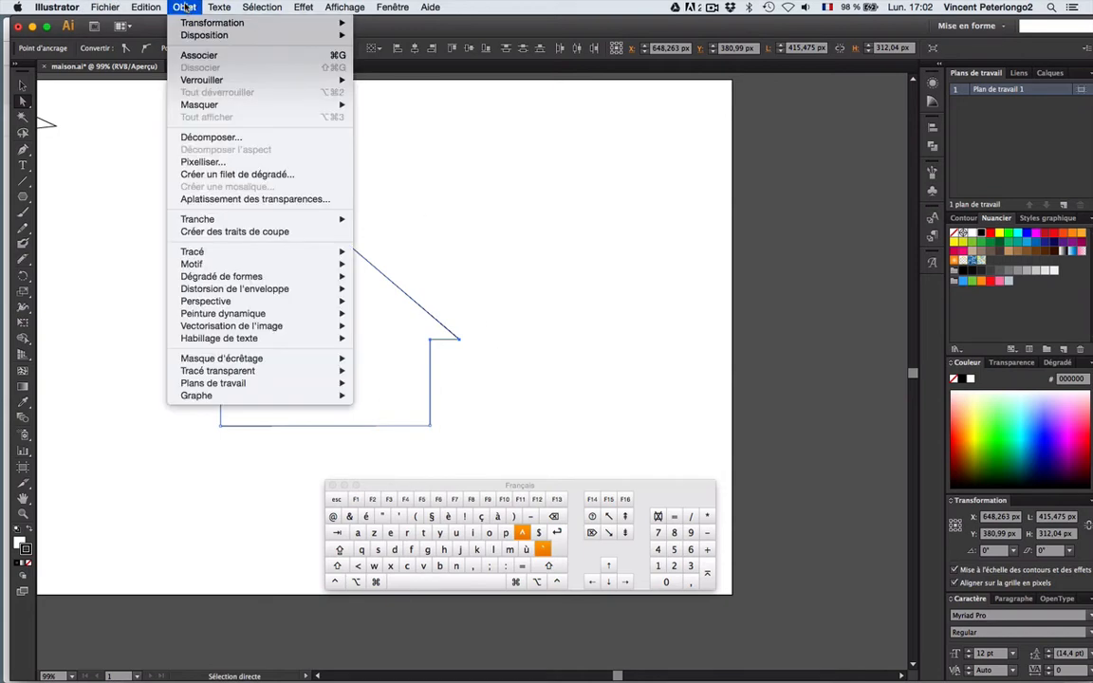
mouse_move(220, 252)
click(402, 265)
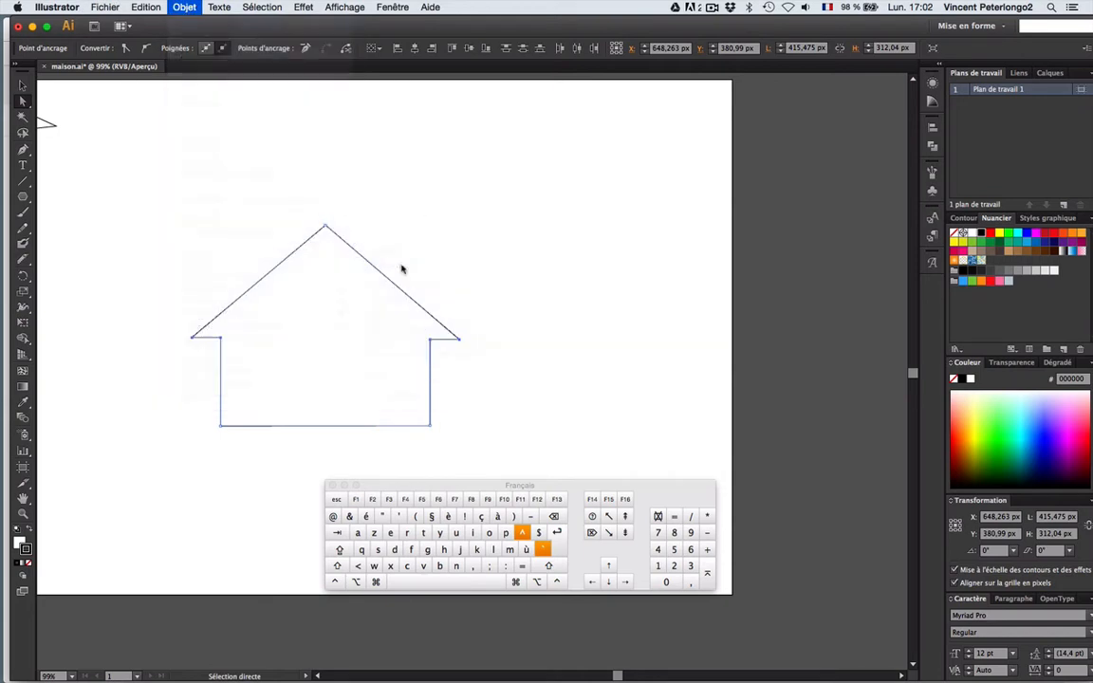
click(98, 402)
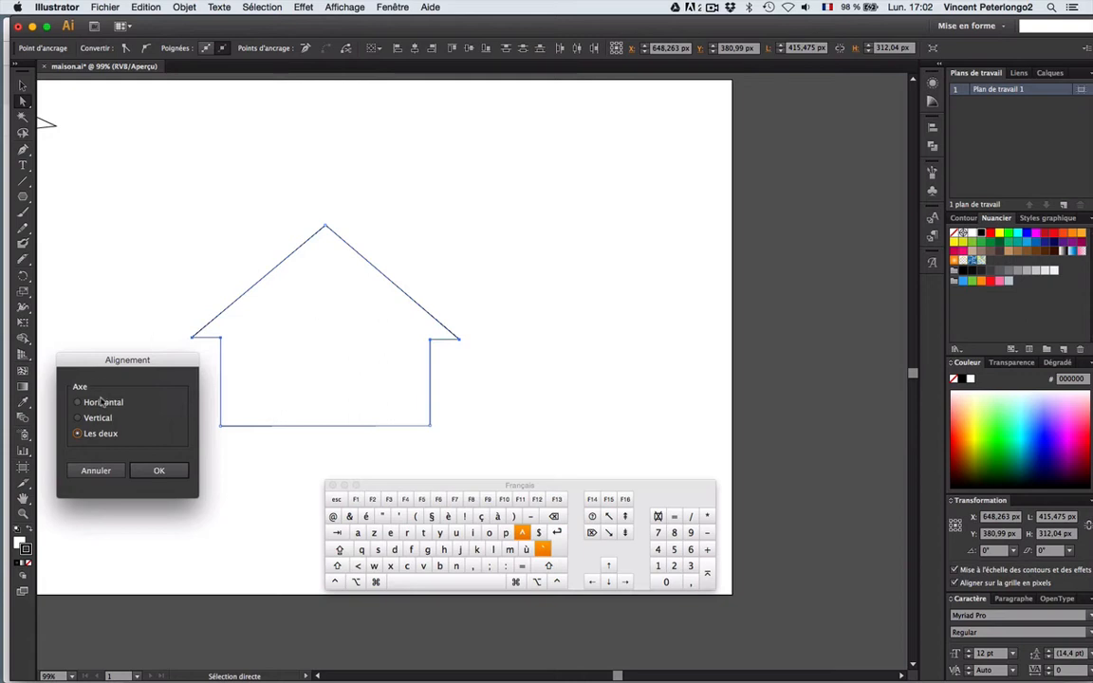
click(161, 474)
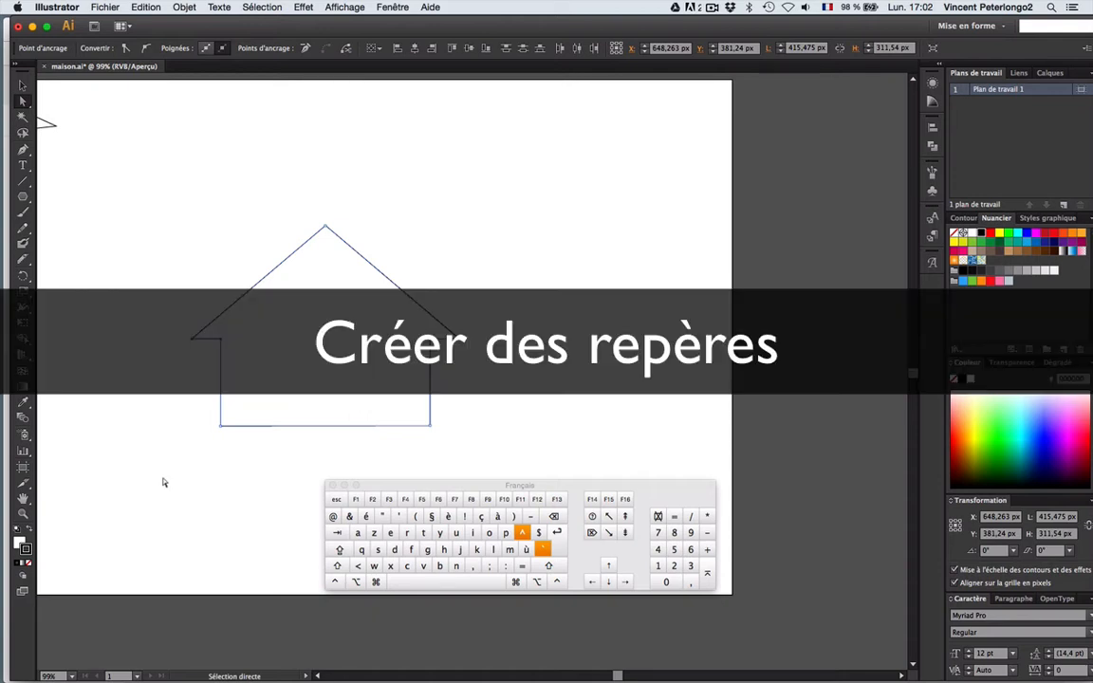
click(128, 476)
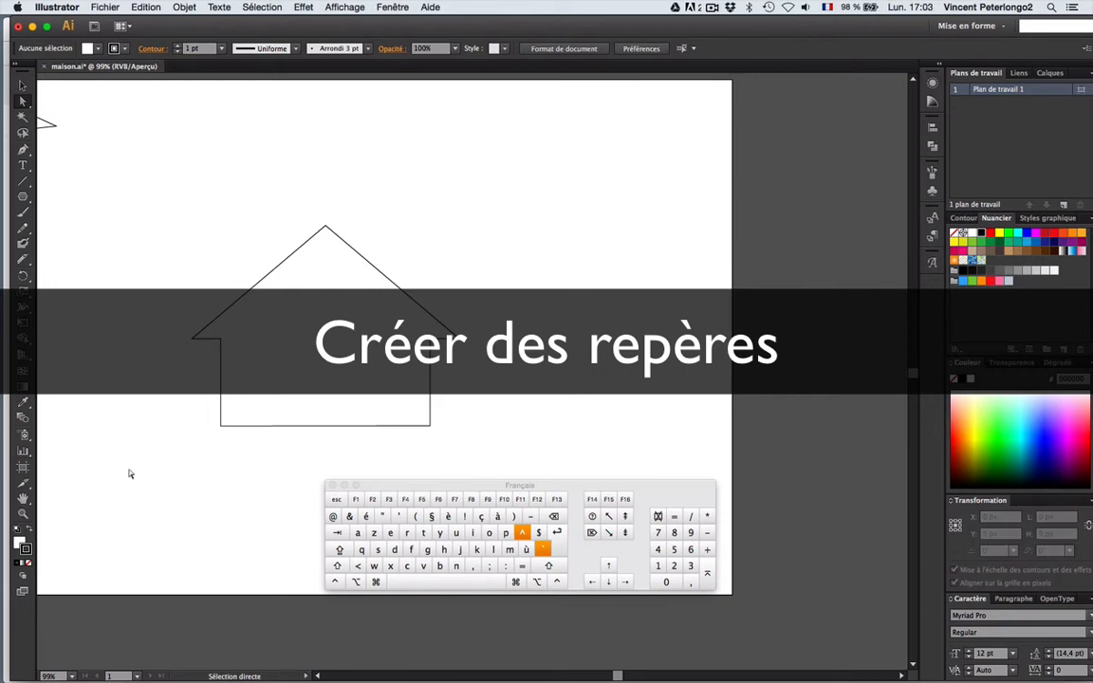
Show the rulers and place vertical guides through the roof peak, both walls and both eave tips
click(344, 6)
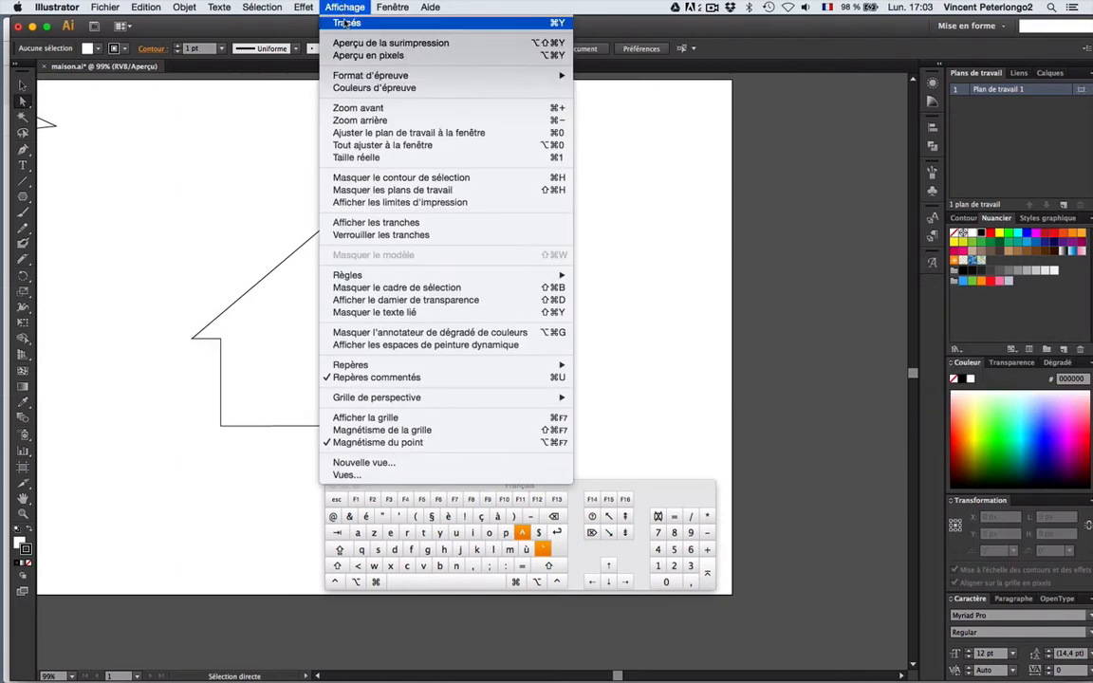
mouse_move(327, 276)
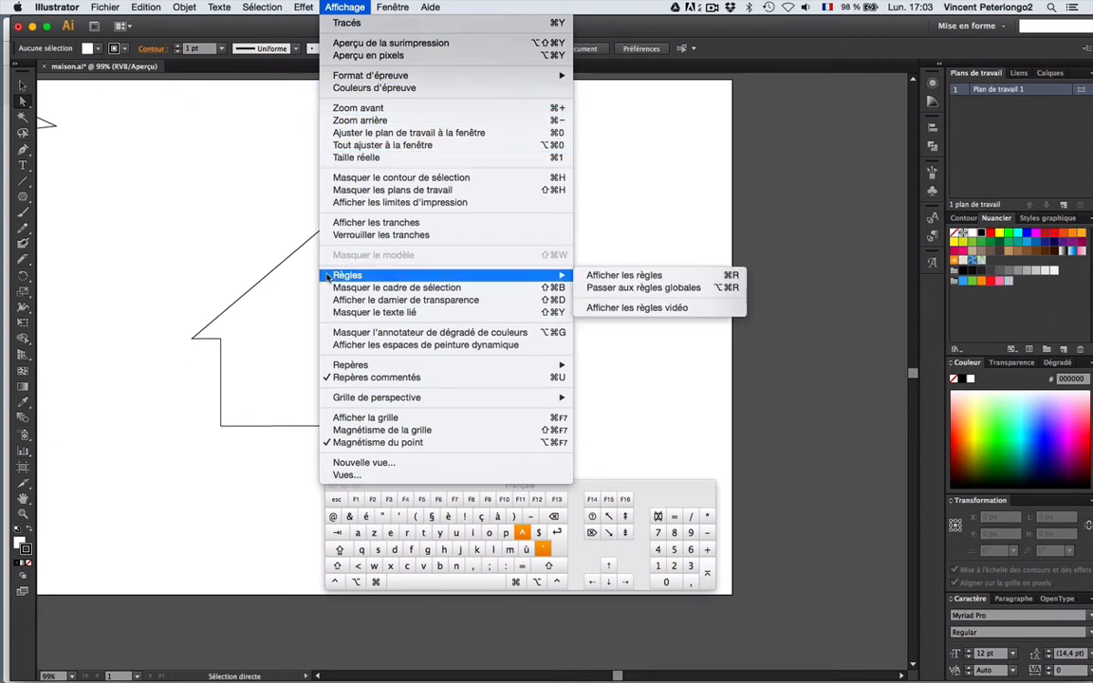
click(637, 277)
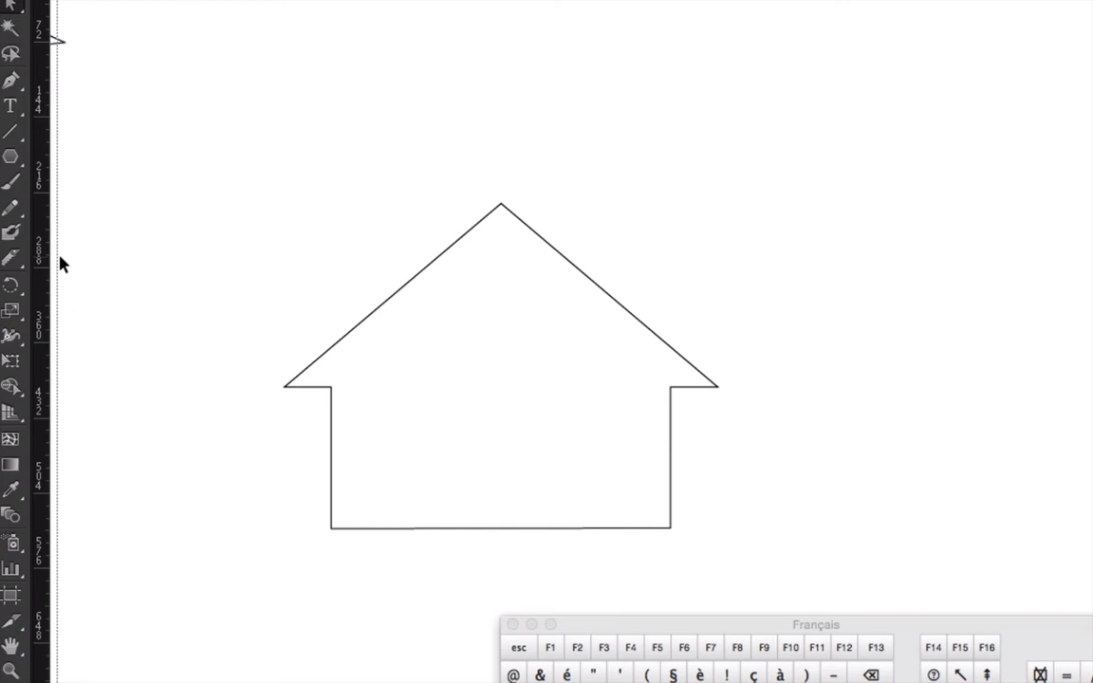
drag(60, 264, 501, 205)
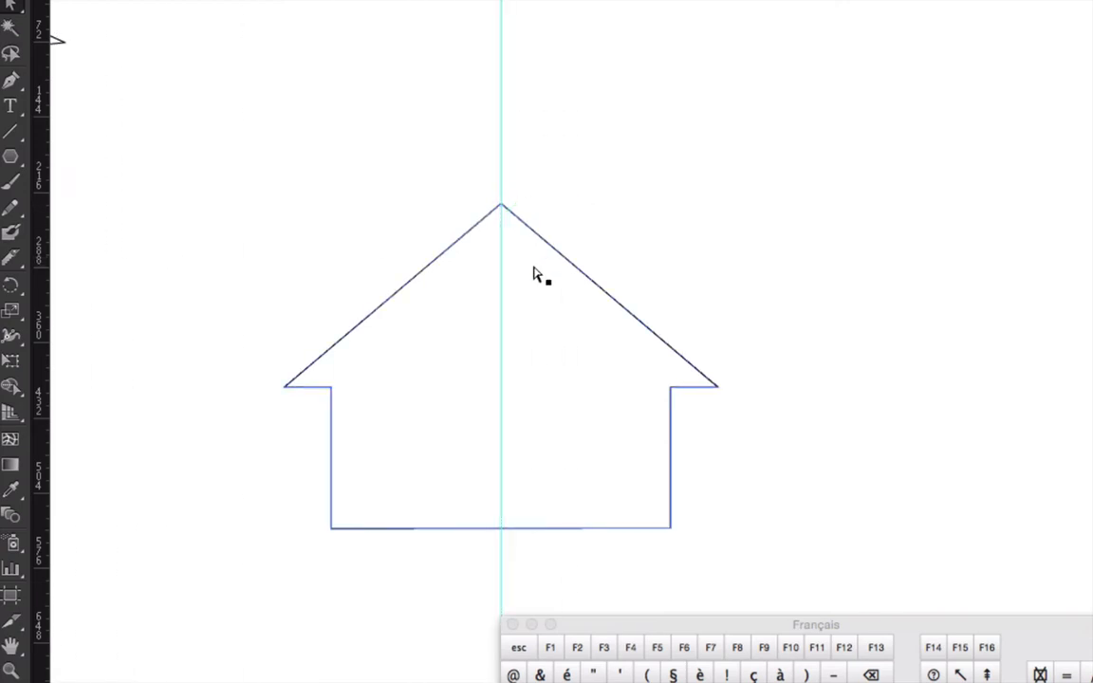
drag(40, 313, 331, 391)
drag(40, 305, 671, 384)
drag(41, 341, 719, 397)
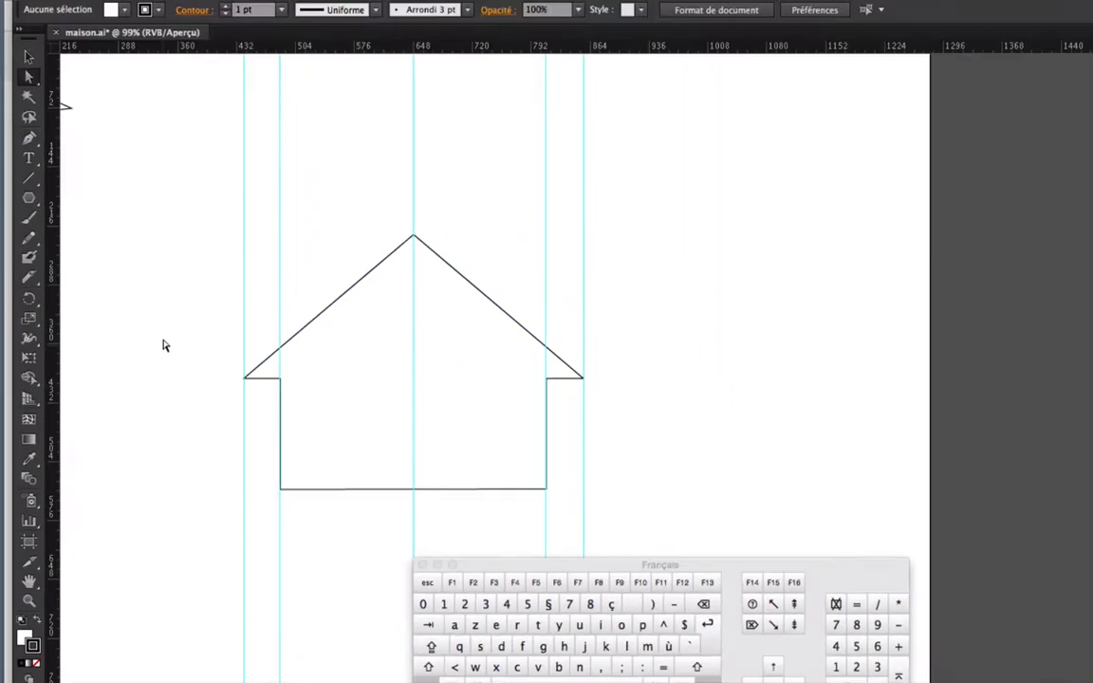
Place horizontal guides at the roof peak, the eave line and the base of the house
drag(398, 40, 415, 236)
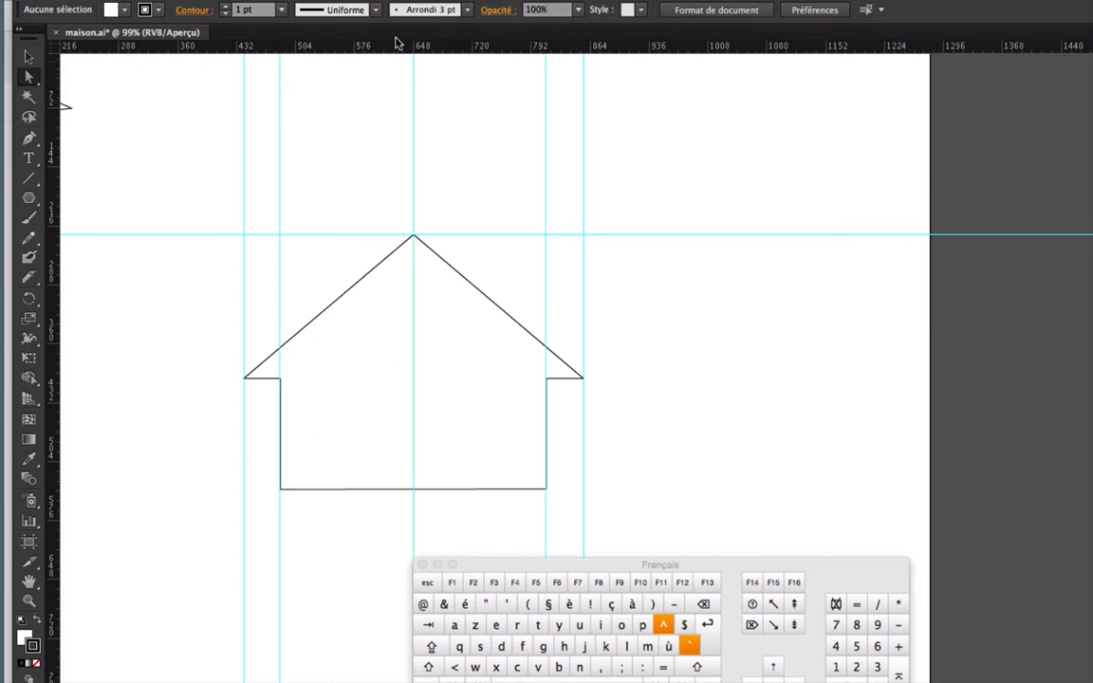
drag(359, 45, 390, 380)
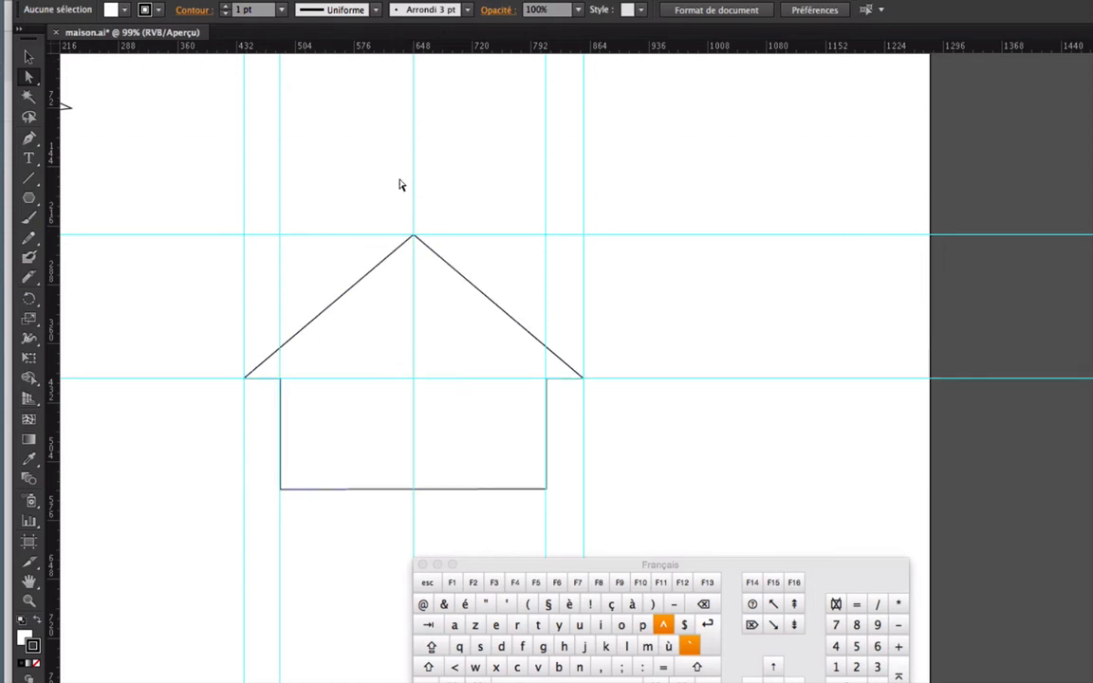
drag(397, 38, 281, 490)
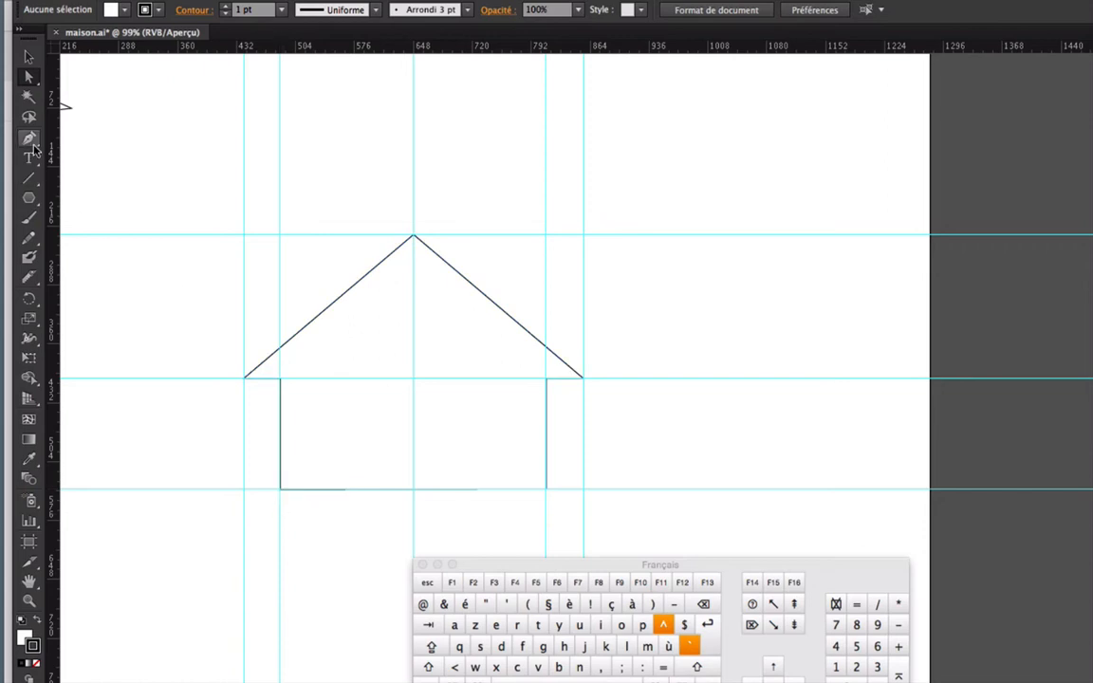
Snap the base's right corner onto its guide intersection and check the other corner and eave anchor points against the guides
click(281, 491)
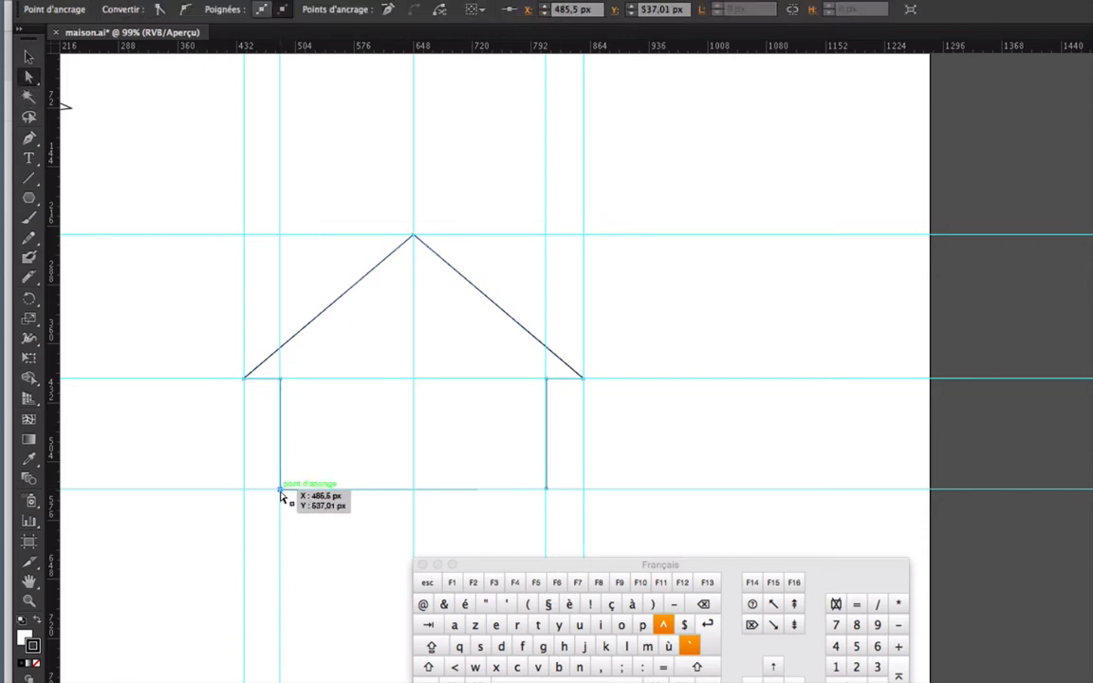
drag(549, 489, 546, 492)
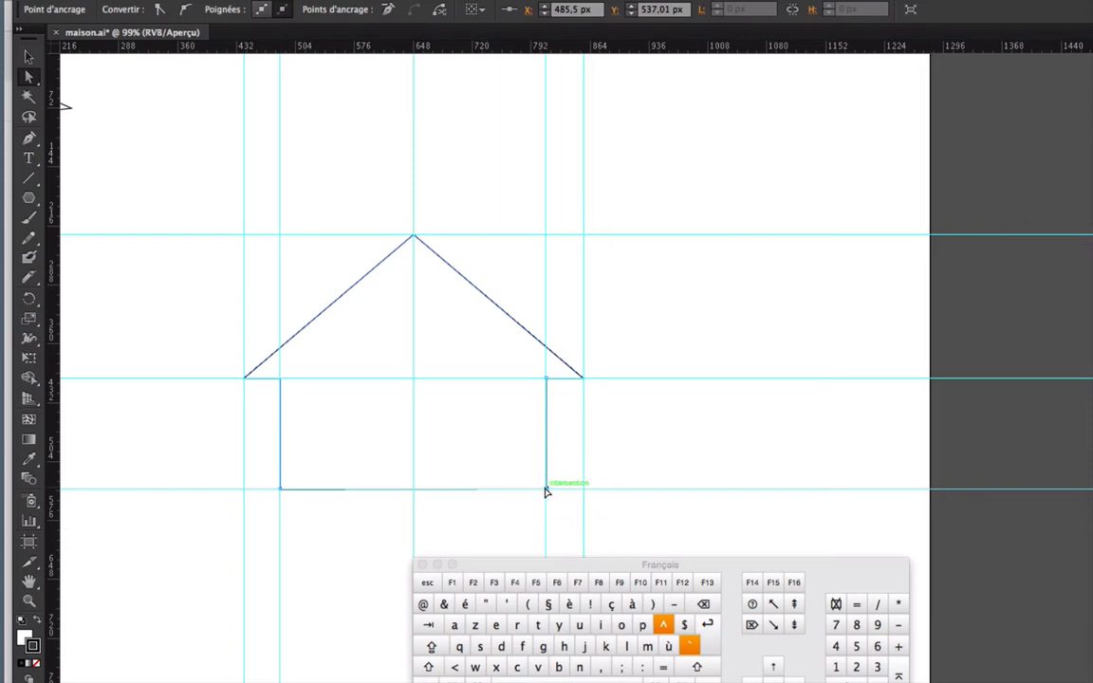
click(547, 379)
click(585, 380)
click(245, 379)
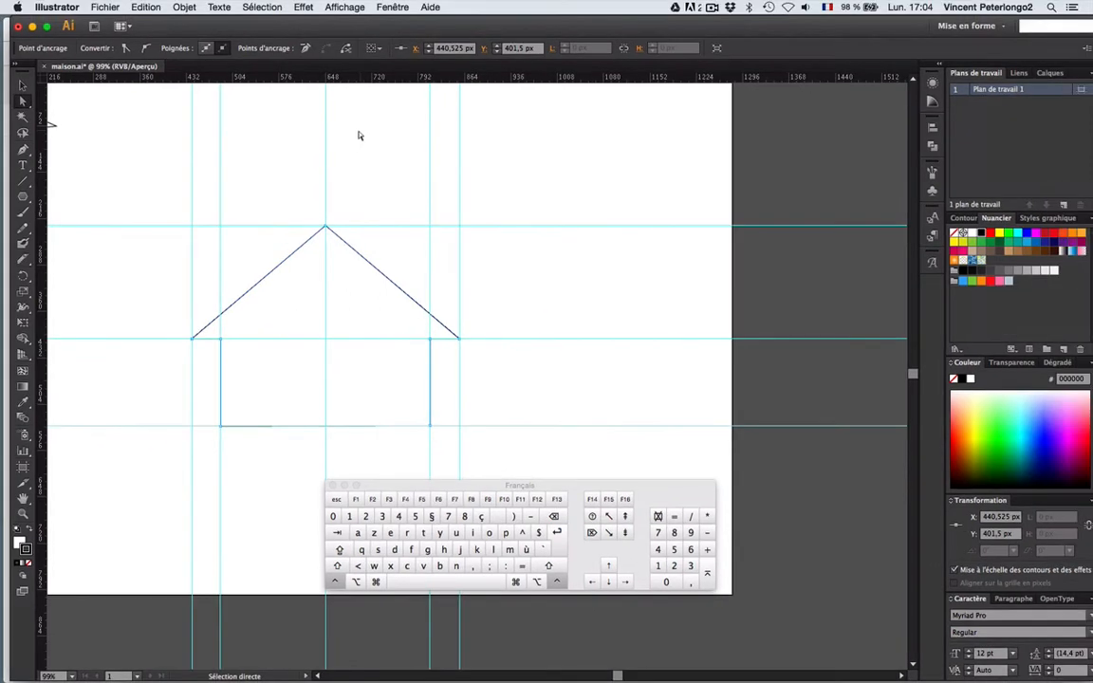
Clear all ruler guides and delete the house's right eave tip, upper wall point and lower right corner, keeping only the left half
click(345, 8)
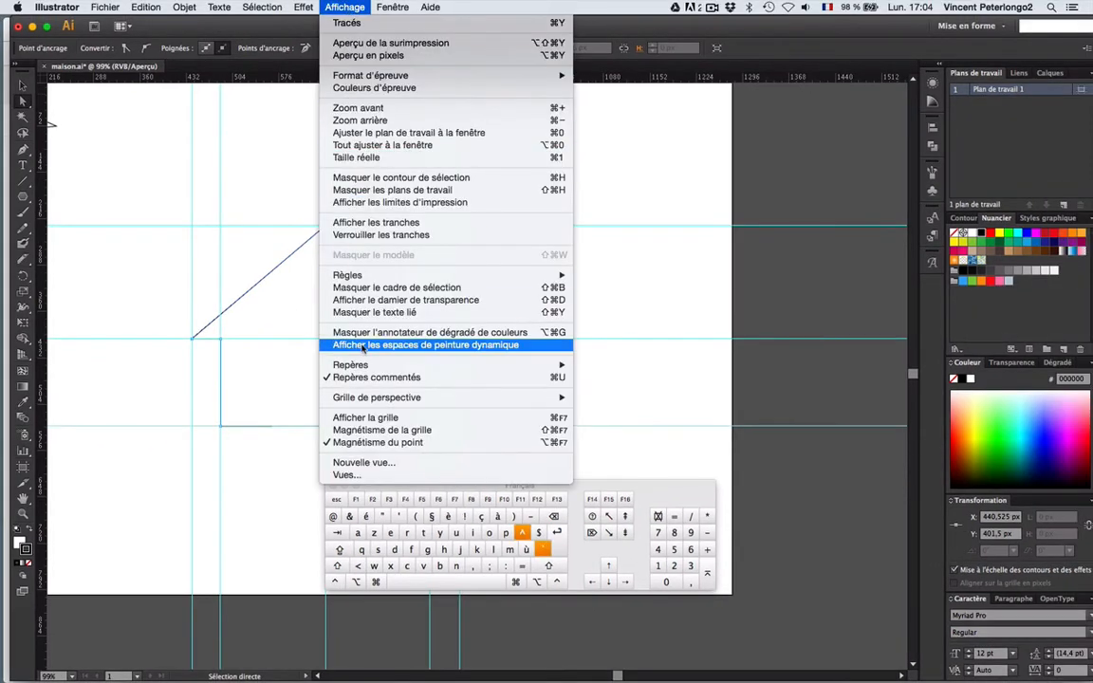
mouse_move(365, 368)
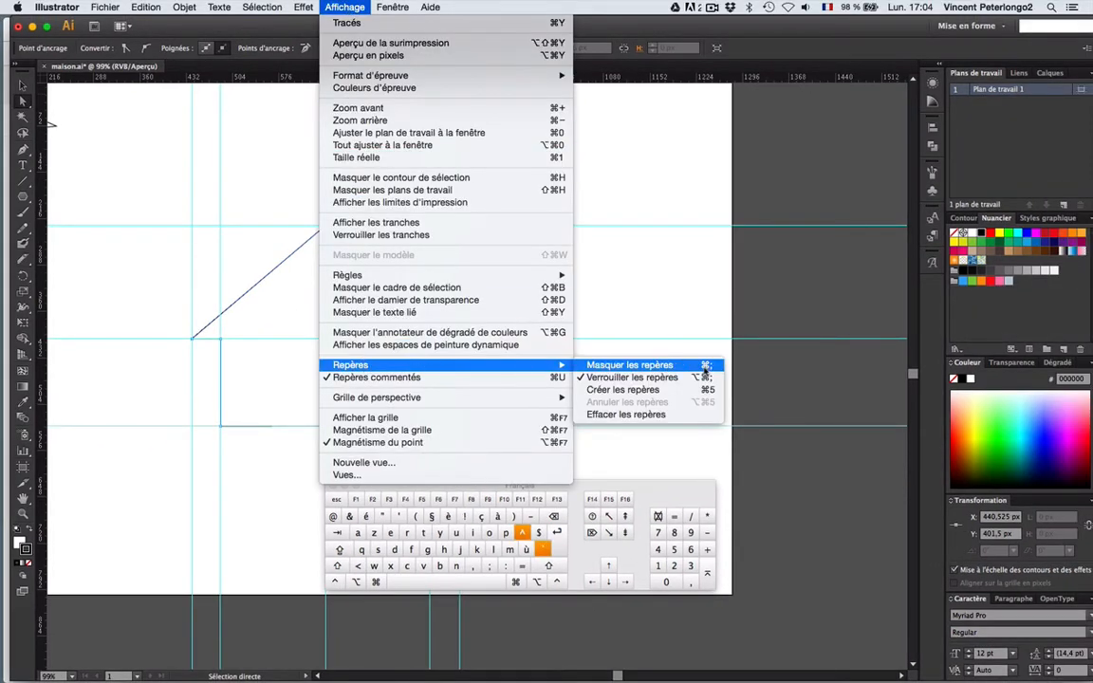
click(685, 416)
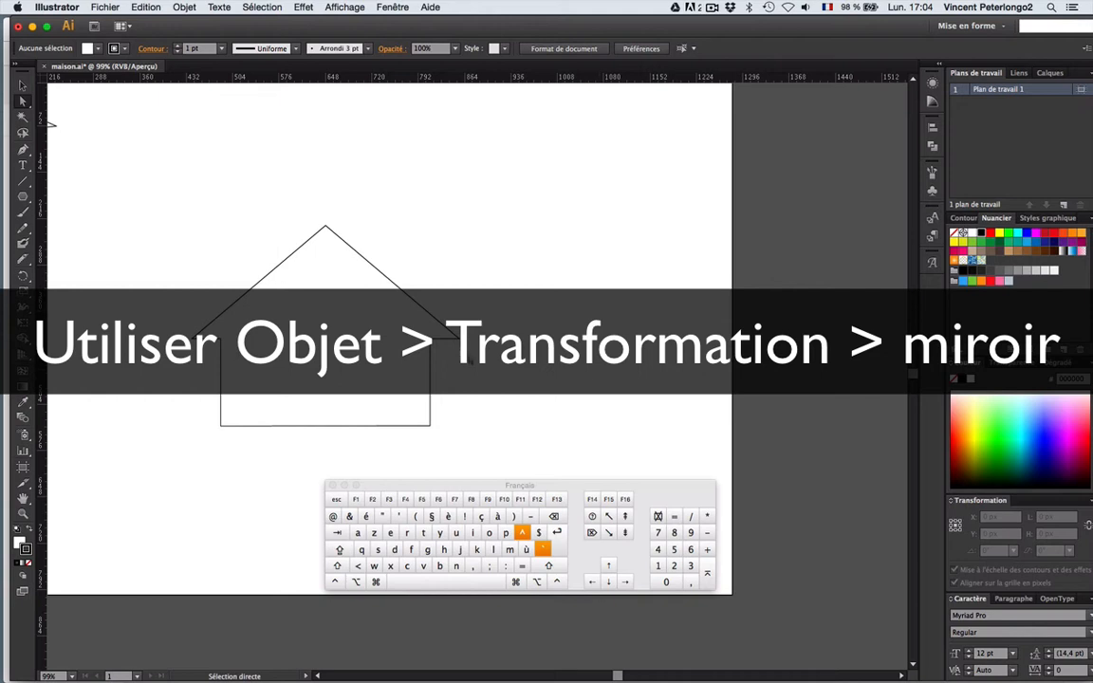
drag(480, 446, 410, 324)
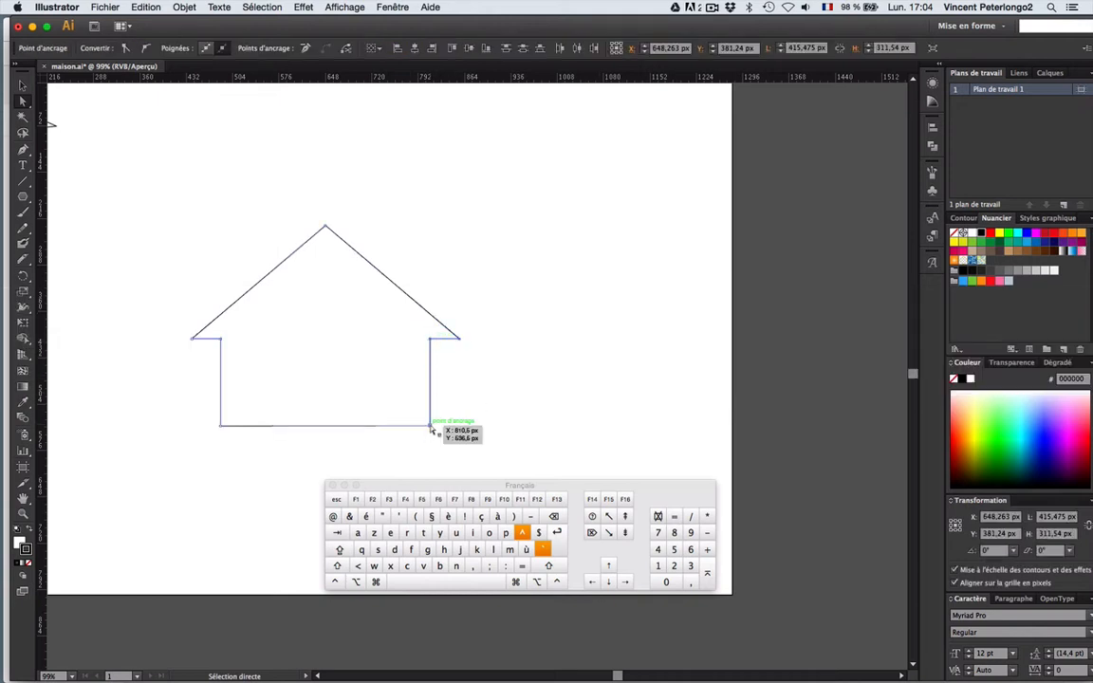
click(555, 518)
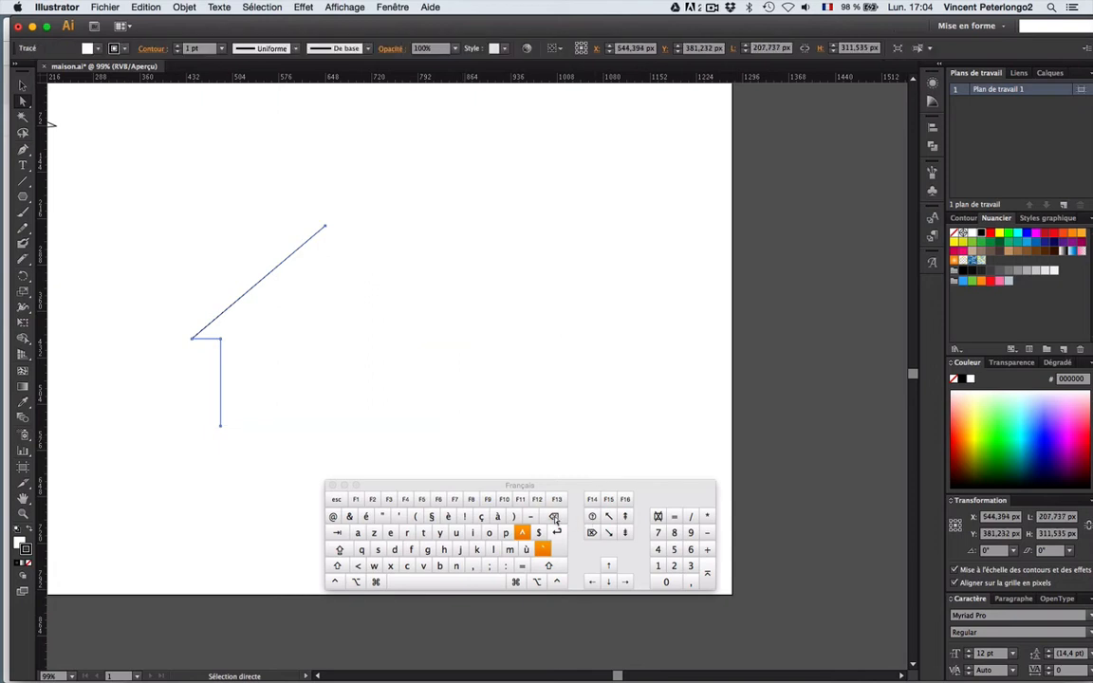
Create a mirrored copy of the half house with Miroir on the Vertical axis, comparing the result with the preview on and off
click(183, 7)
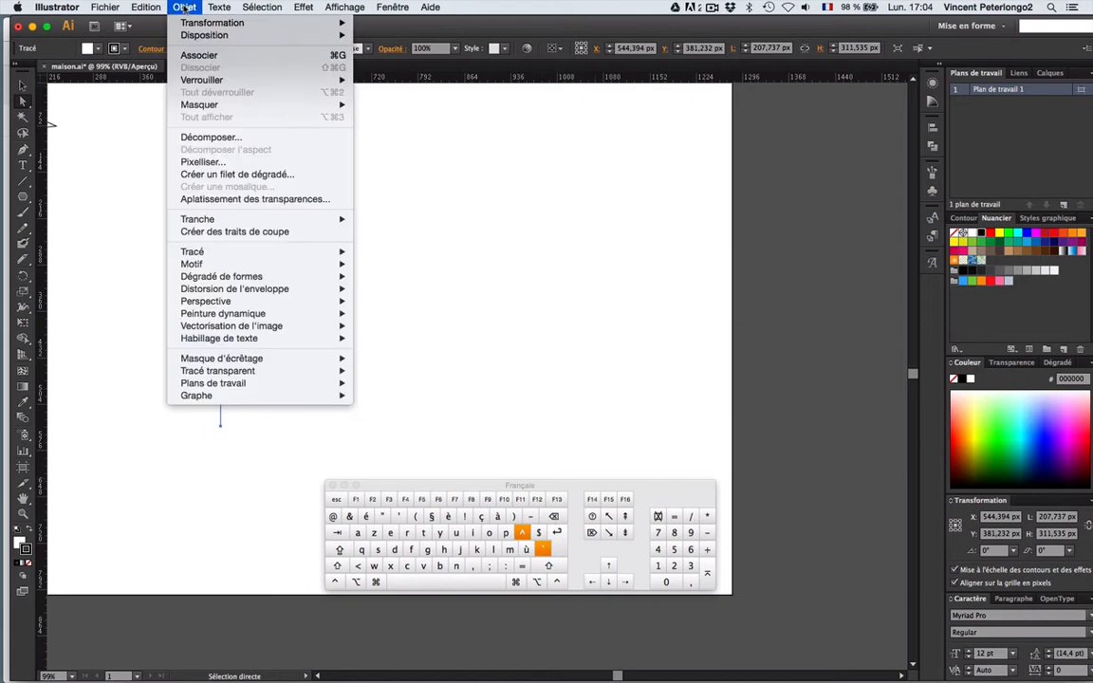
mouse_move(187, 22)
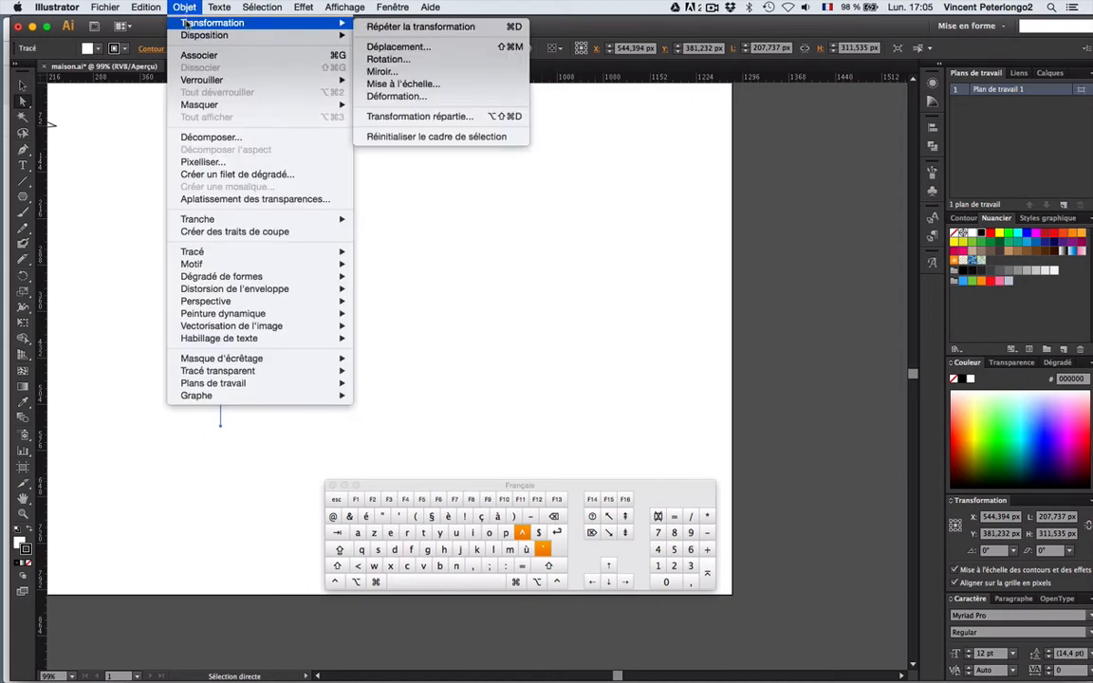
click(398, 76)
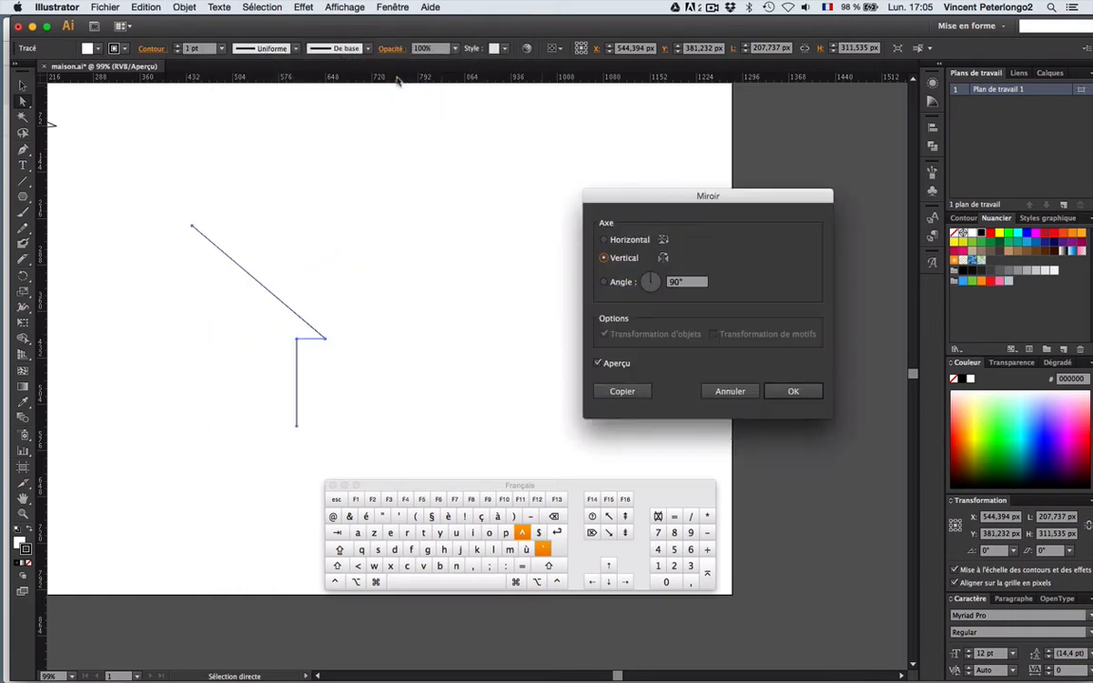
click(597, 365)
click(598, 364)
click(598, 364)
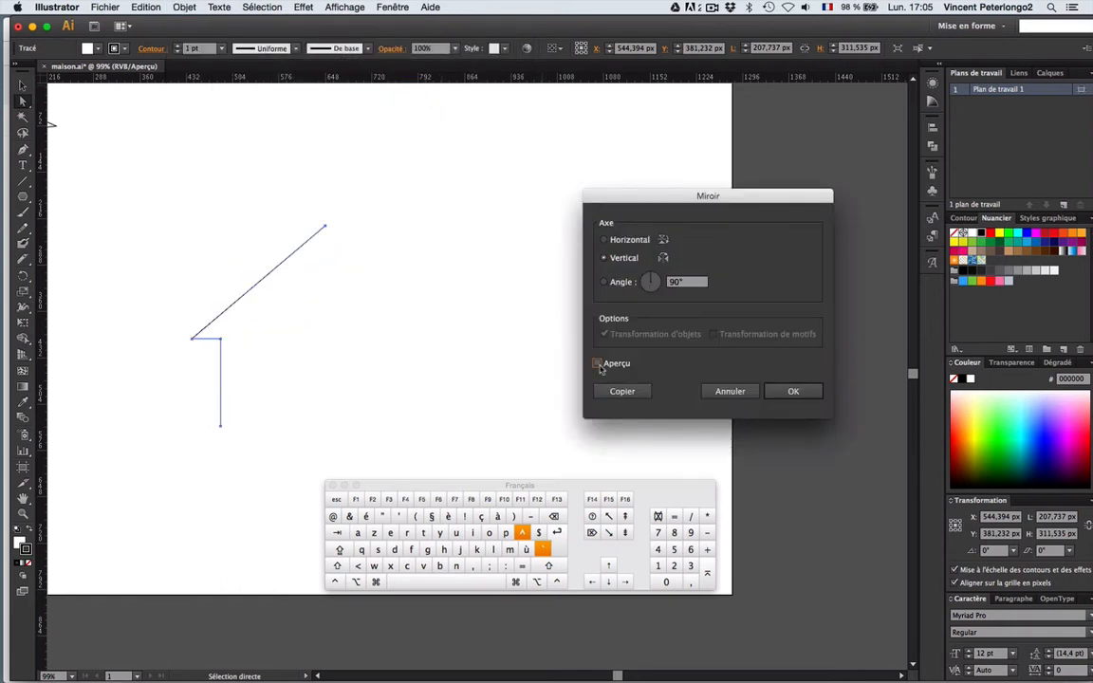
click(598, 364)
click(597, 364)
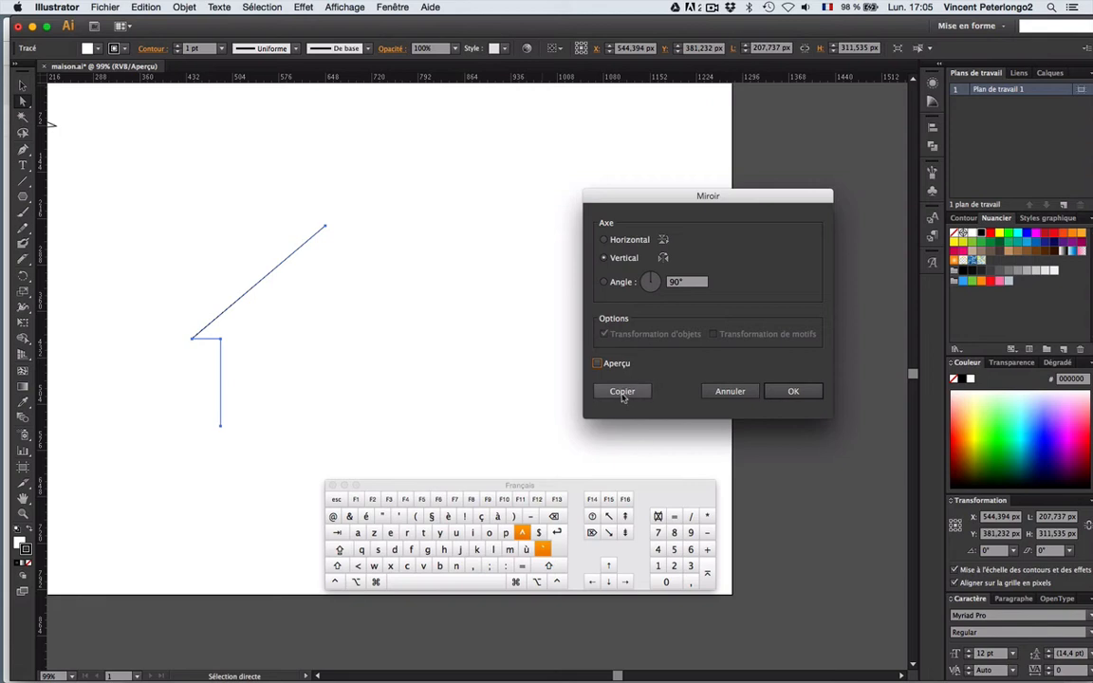
click(596, 362)
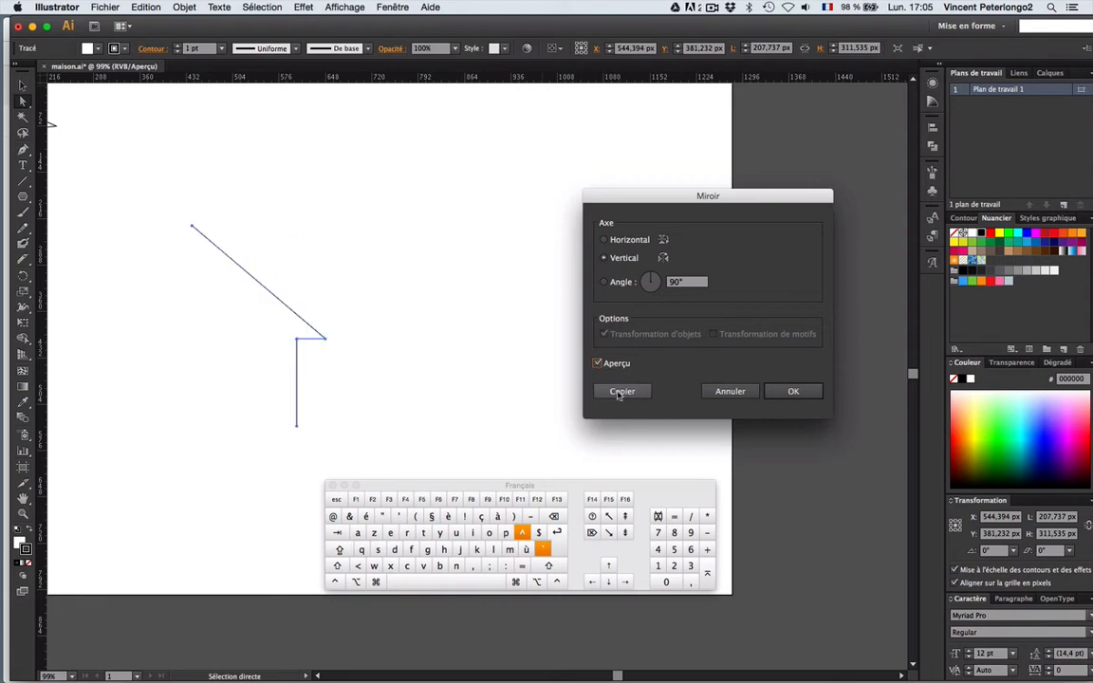
click(622, 392)
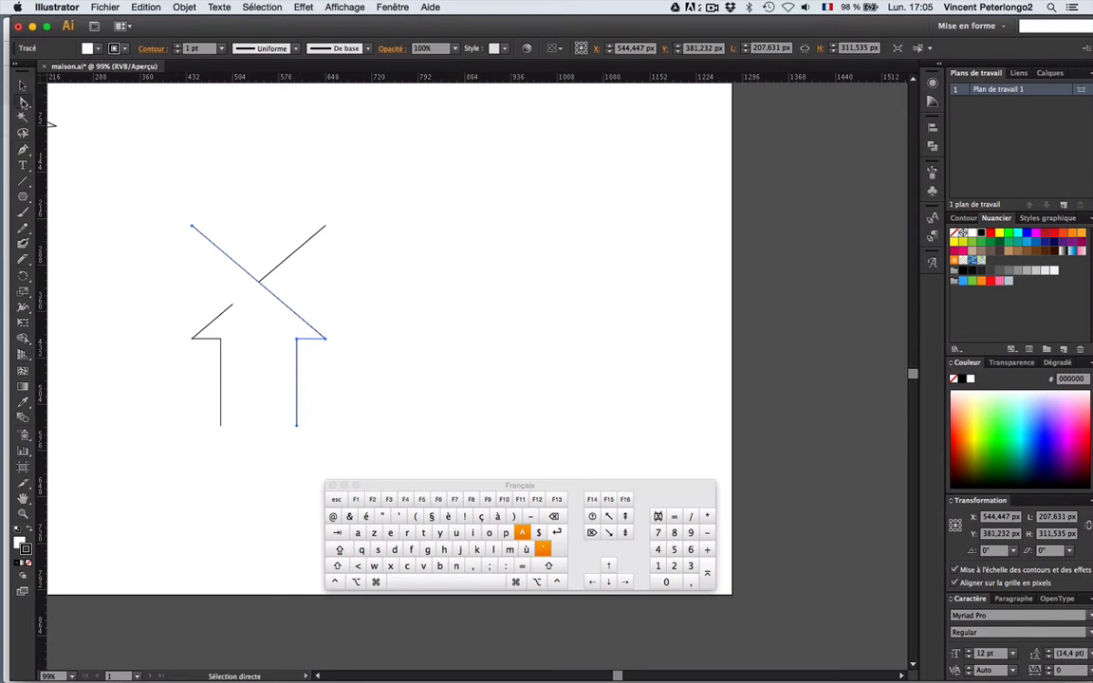
Move the mirrored copy horizontally until its roof peak meets the original half's peak, and deselect it
click(24, 86)
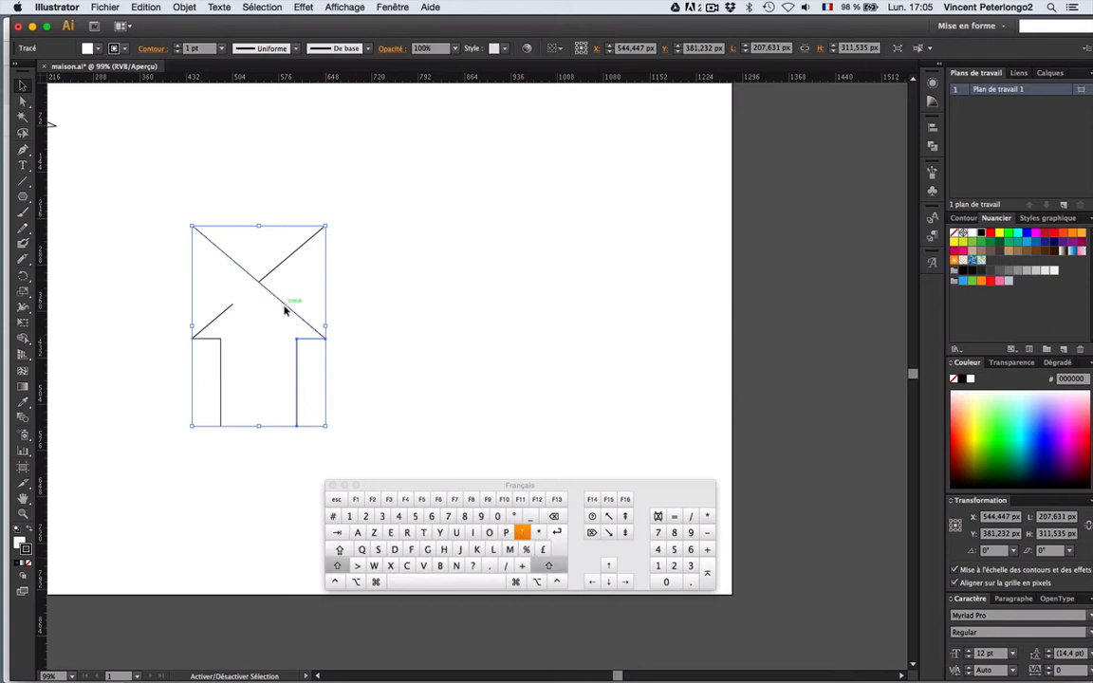
drag(273, 302, 407, 314)
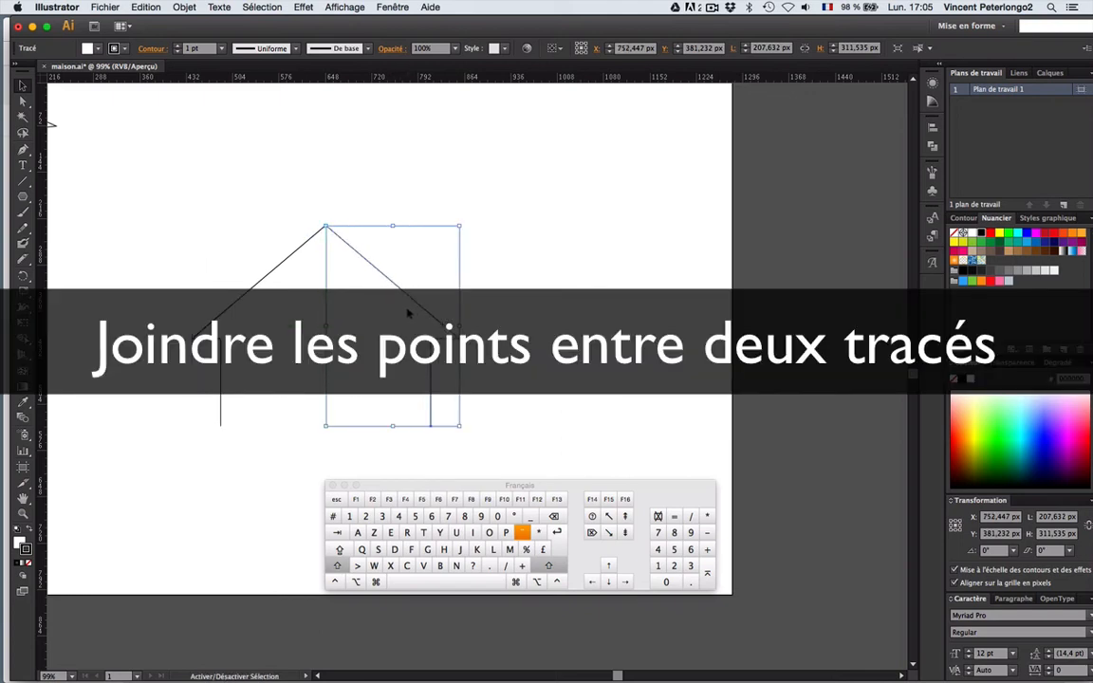
click(492, 281)
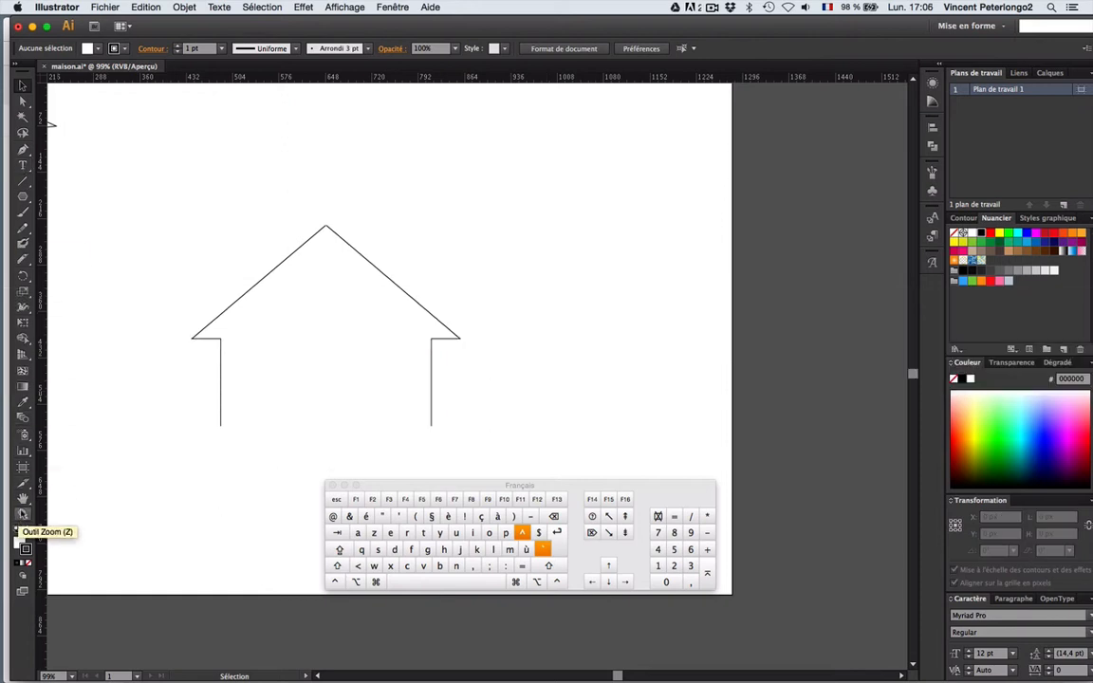
Close the on-screen keyboard and align the two open endpoints at the roof peak using Alignement with the Les deux axis option
click(23, 513)
drag(290, 183, 353, 239)
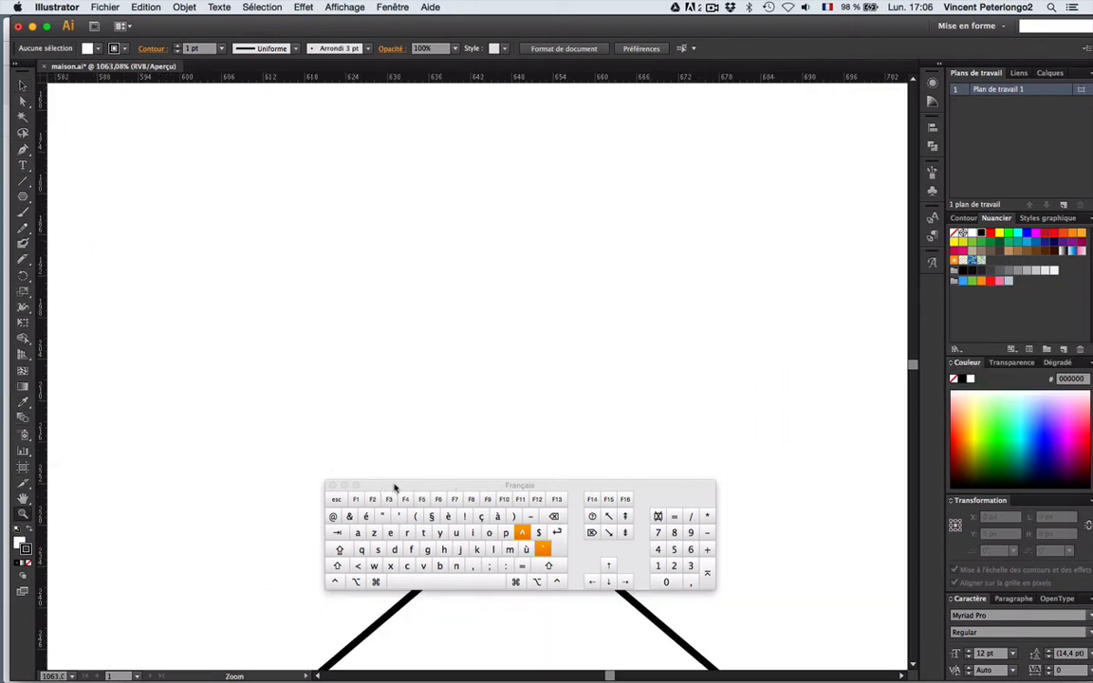
click(330, 485)
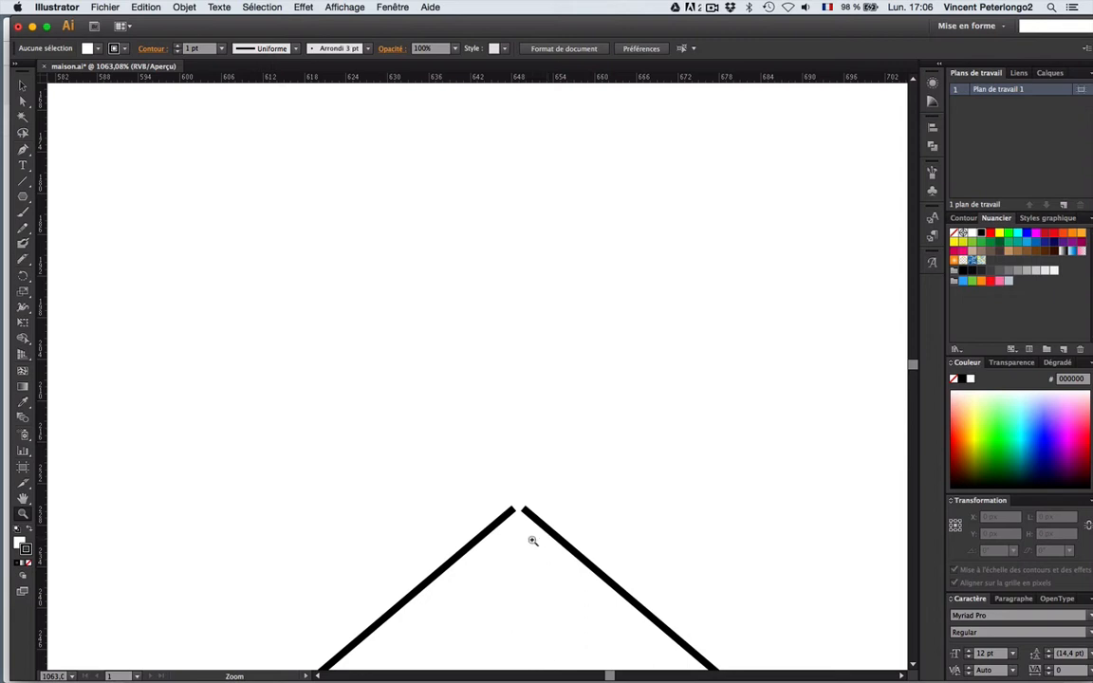
key(space)
mouse_move(528, 524)
mouse_down()
mouse_move(510, 320)
mouse_move(499, 319)
mouse_up()
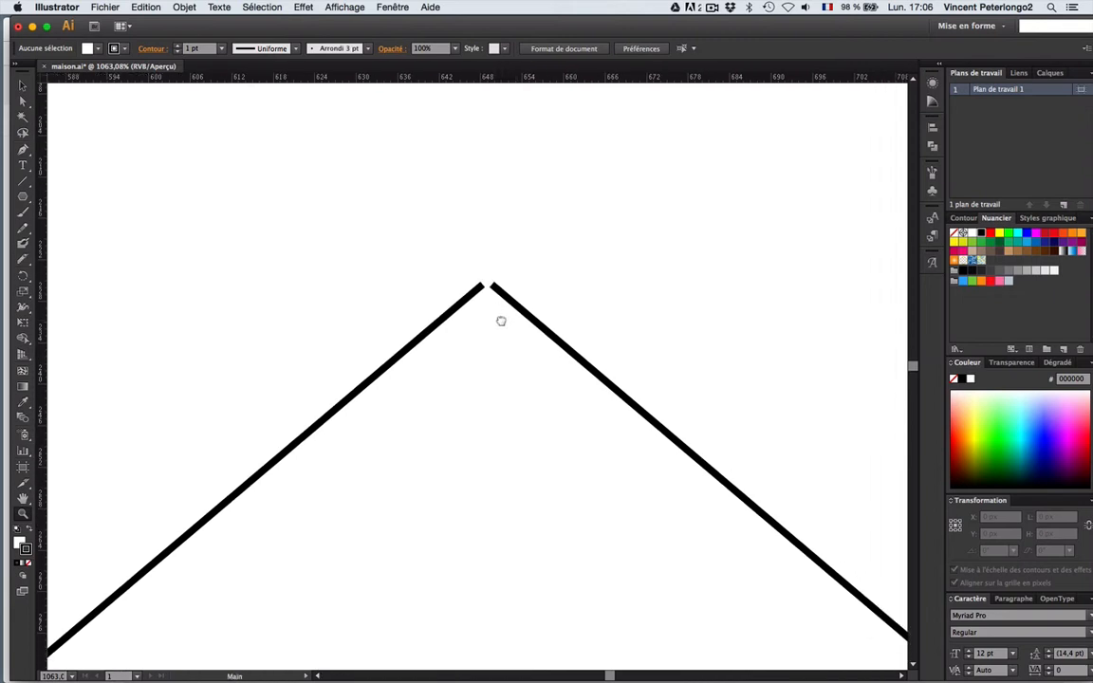
key(v)
click(23, 101)
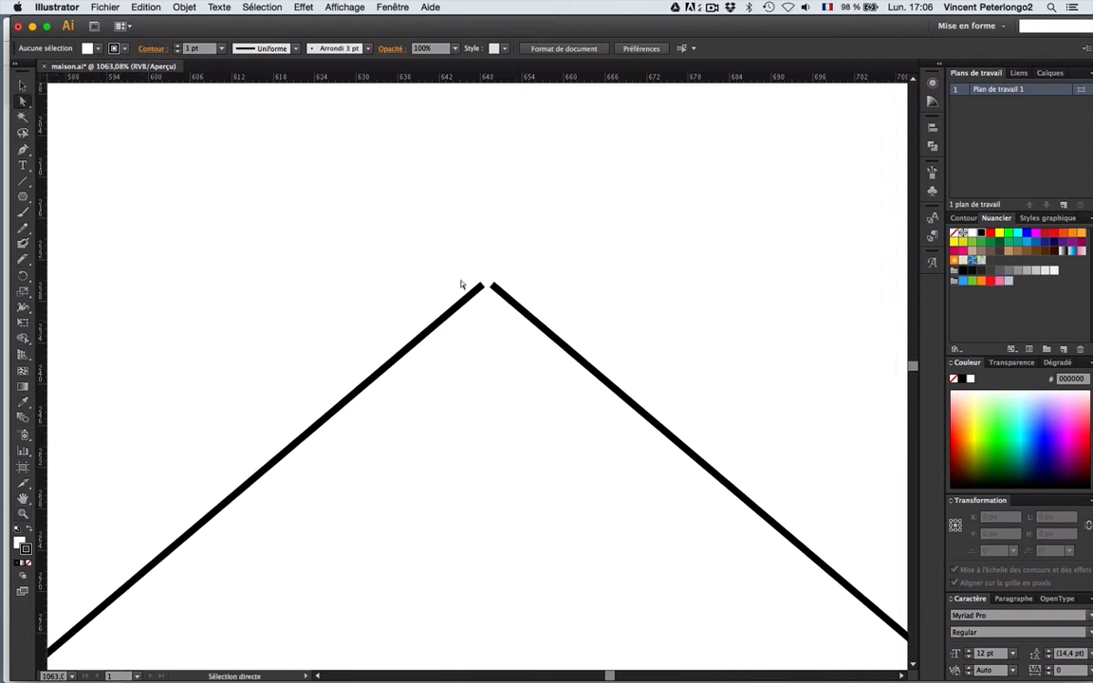
drag(410, 219, 548, 327)
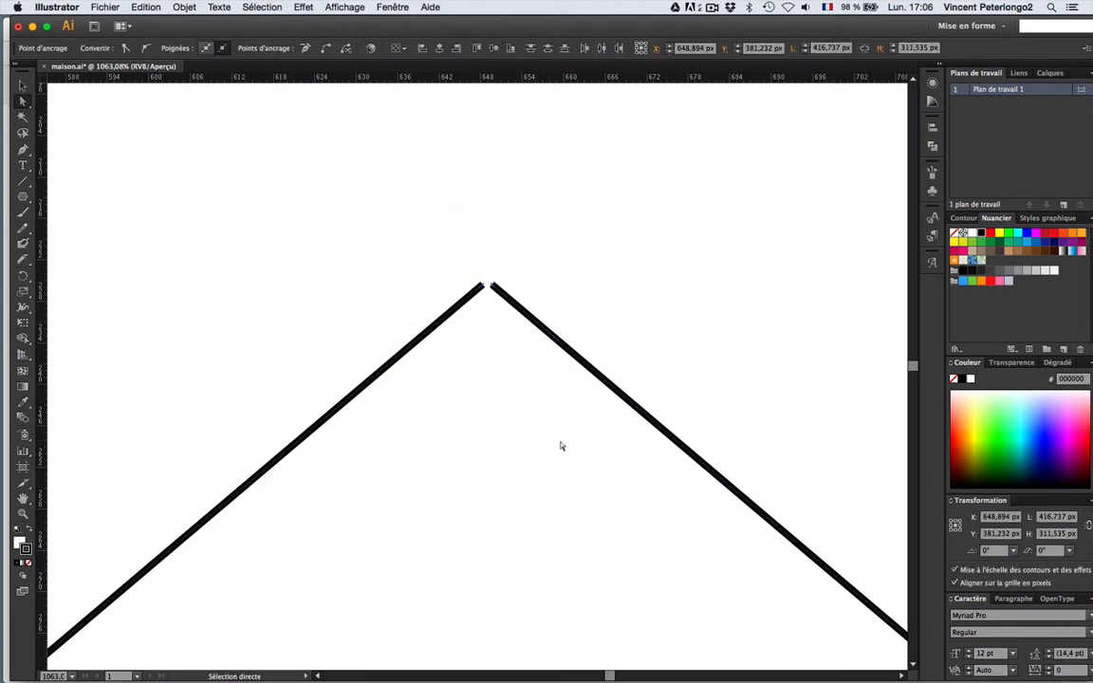
click(183, 7)
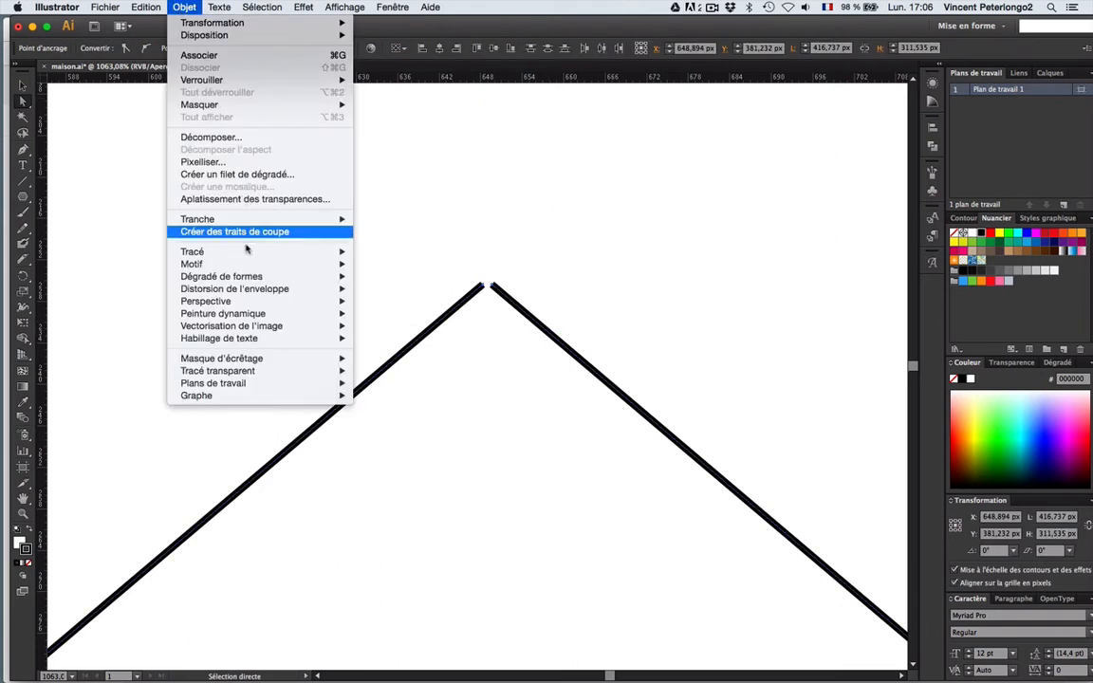
mouse_move(245, 258)
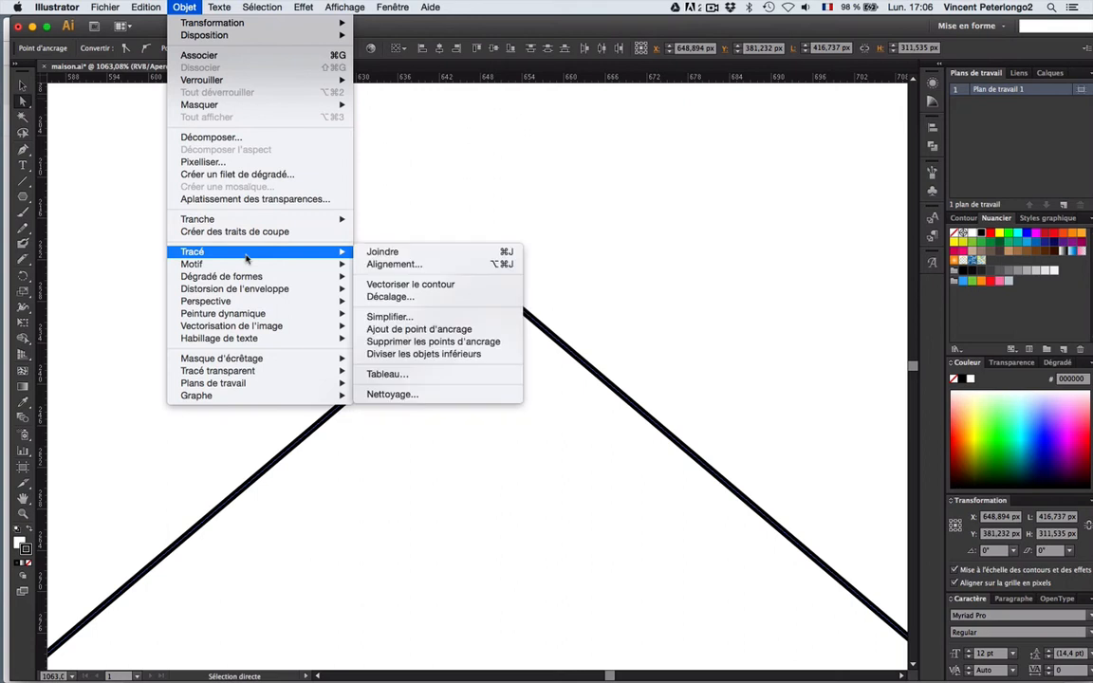
click(388, 265)
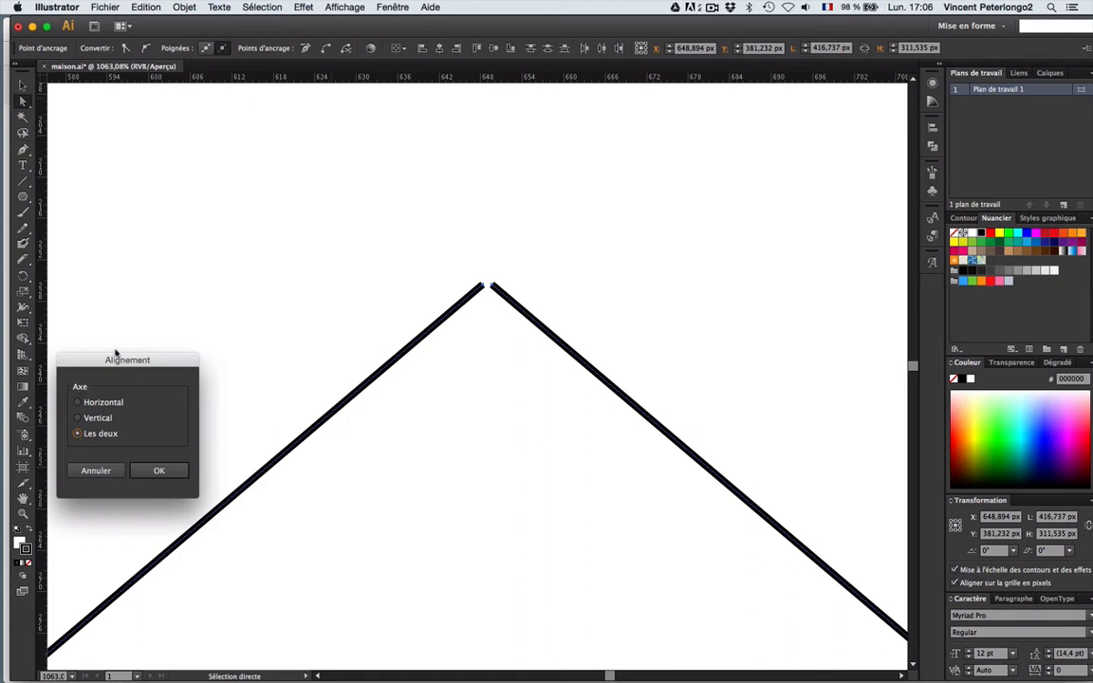
drag(120, 362, 481, 376)
click(520, 485)
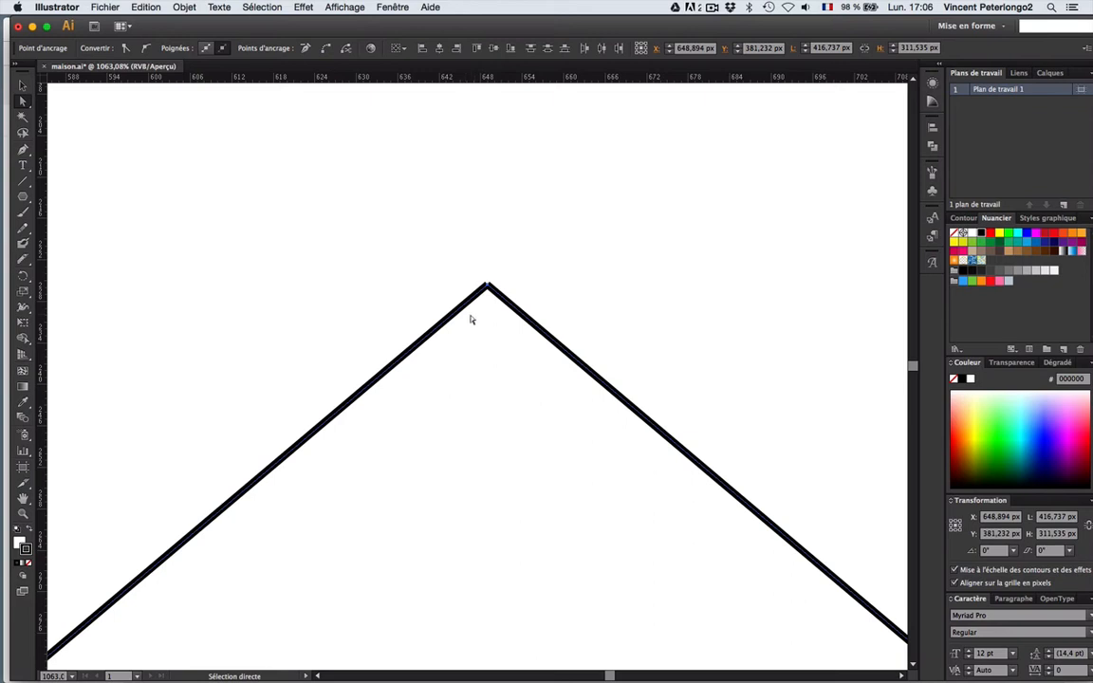
Join the two overlapping roof peak endpoints into a single anchor point with Joindre, and deselect the path
click(187, 7)
mouse_move(275, 252)
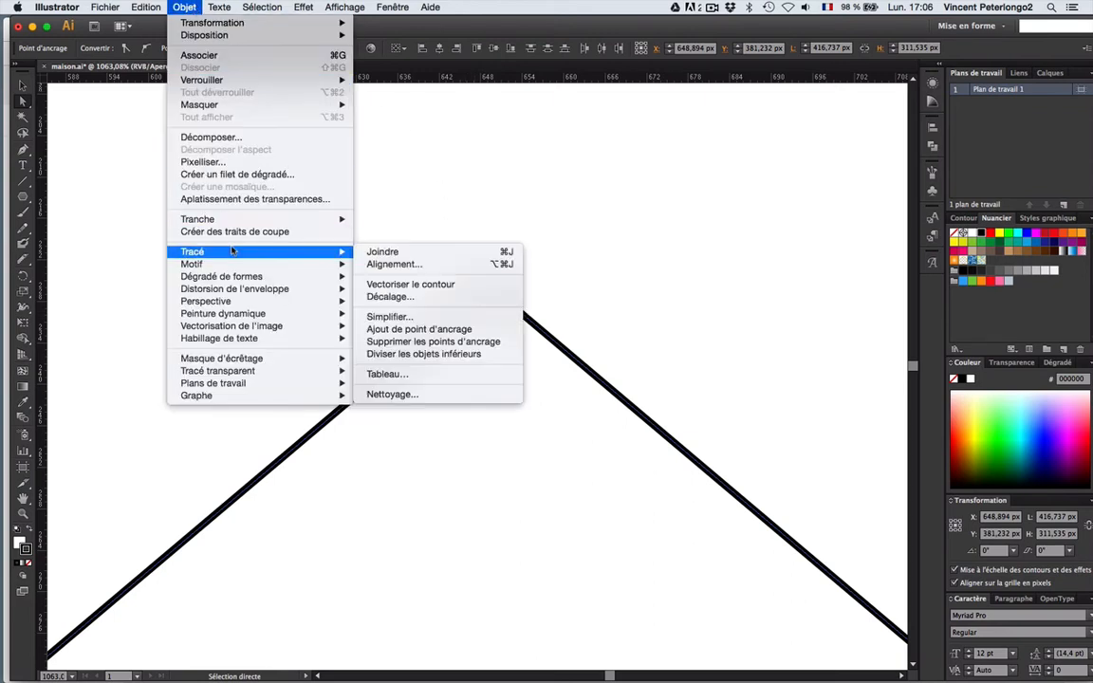
click(385, 252)
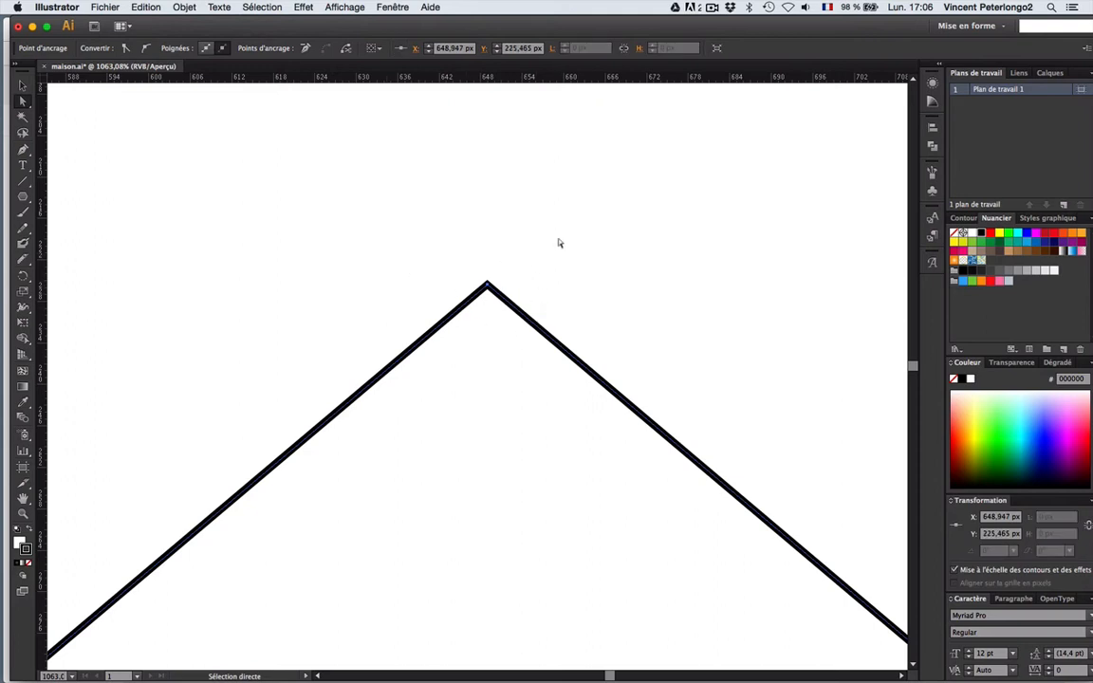
click(507, 228)
Select the lower endpoints of both walls and close the house's base between them with Joindre
alt+click(480, 422)
alt+click(527, 577)
alt+click(526, 577)
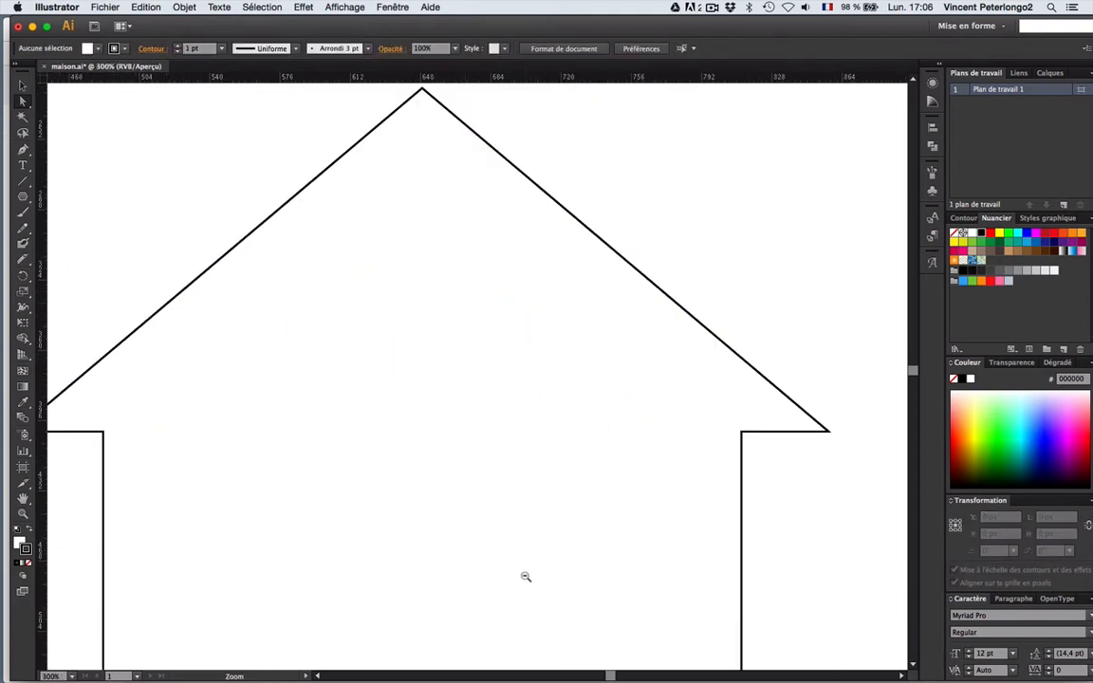
alt+click(410, 556)
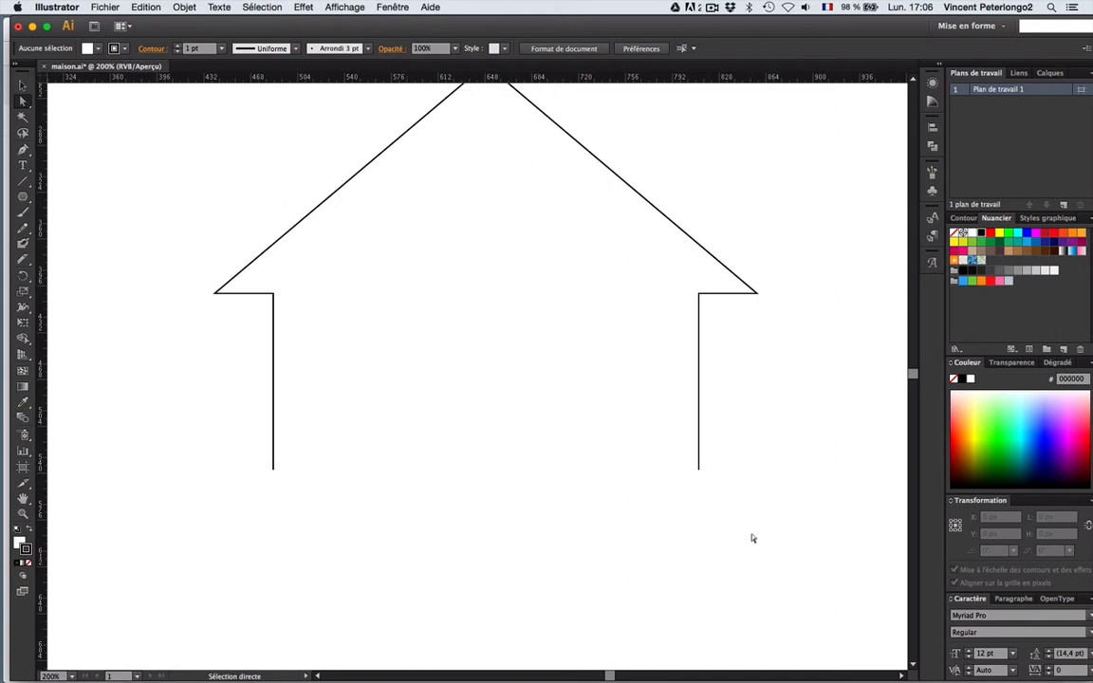
drag(752, 534, 213, 468)
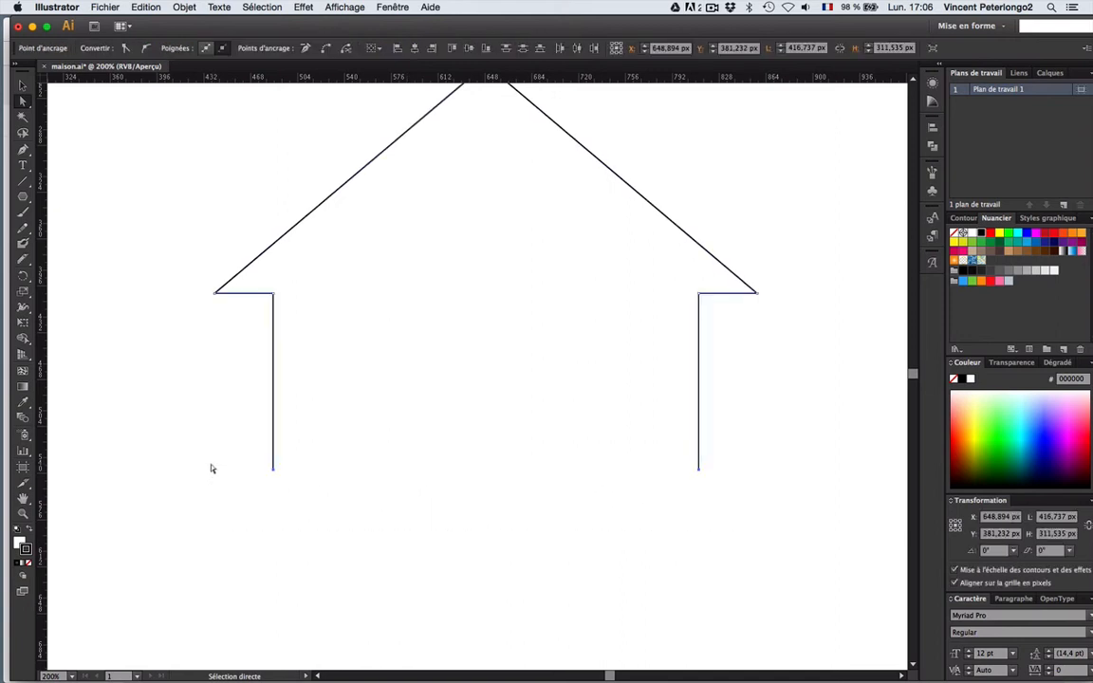
click(186, 7)
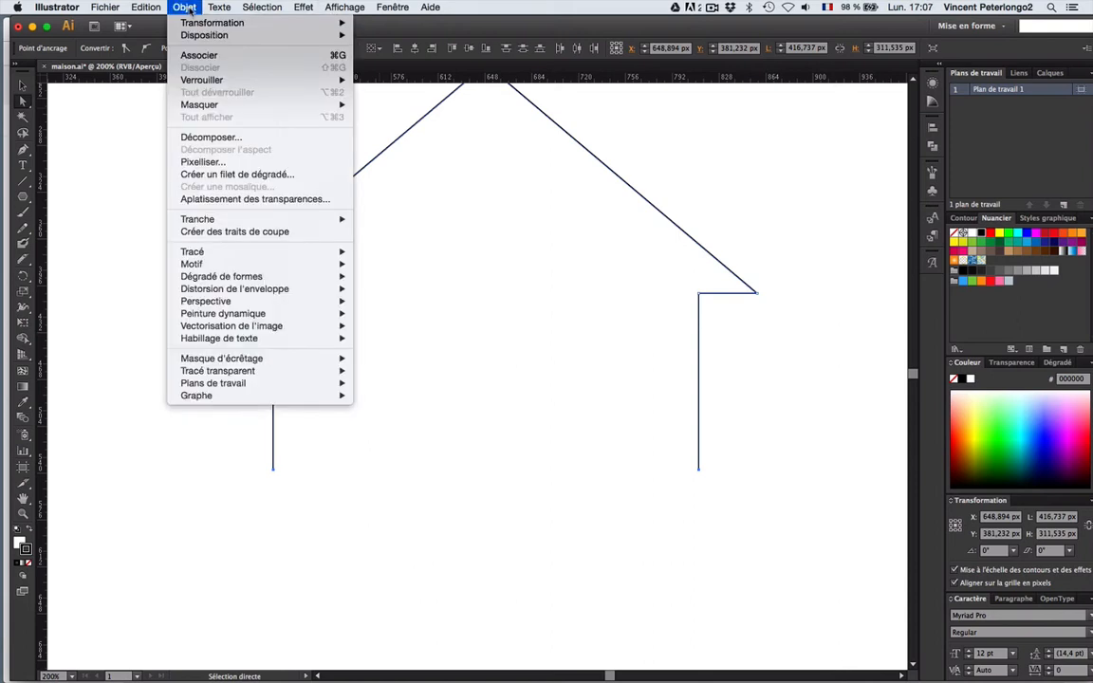
mouse_move(194, 252)
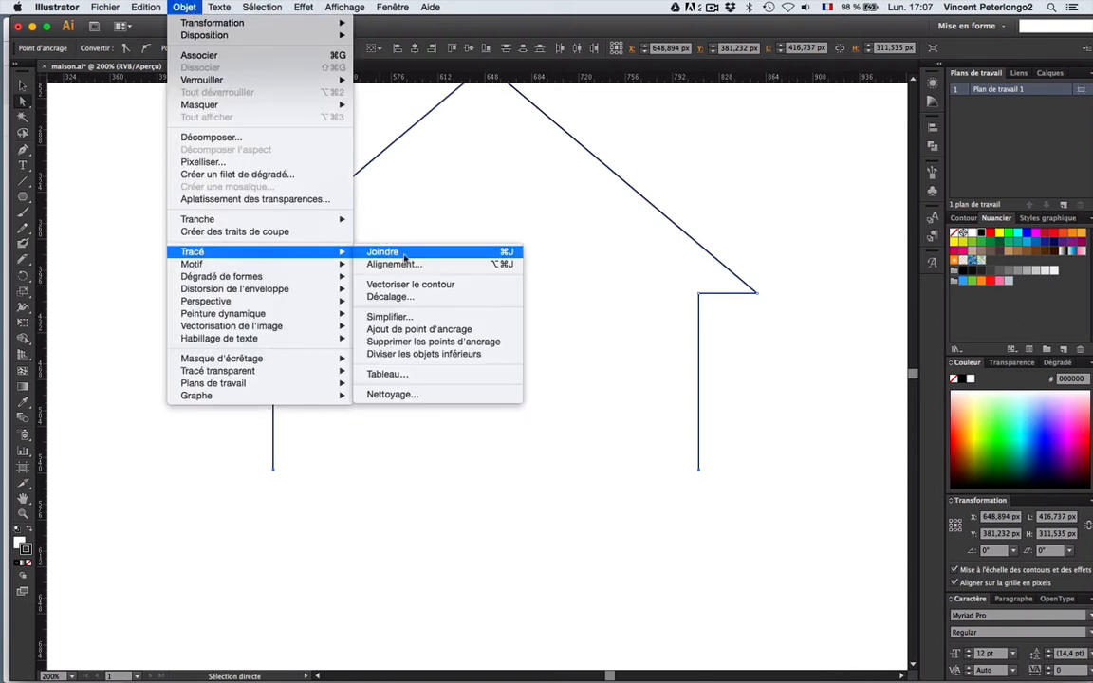
click(507, 254)
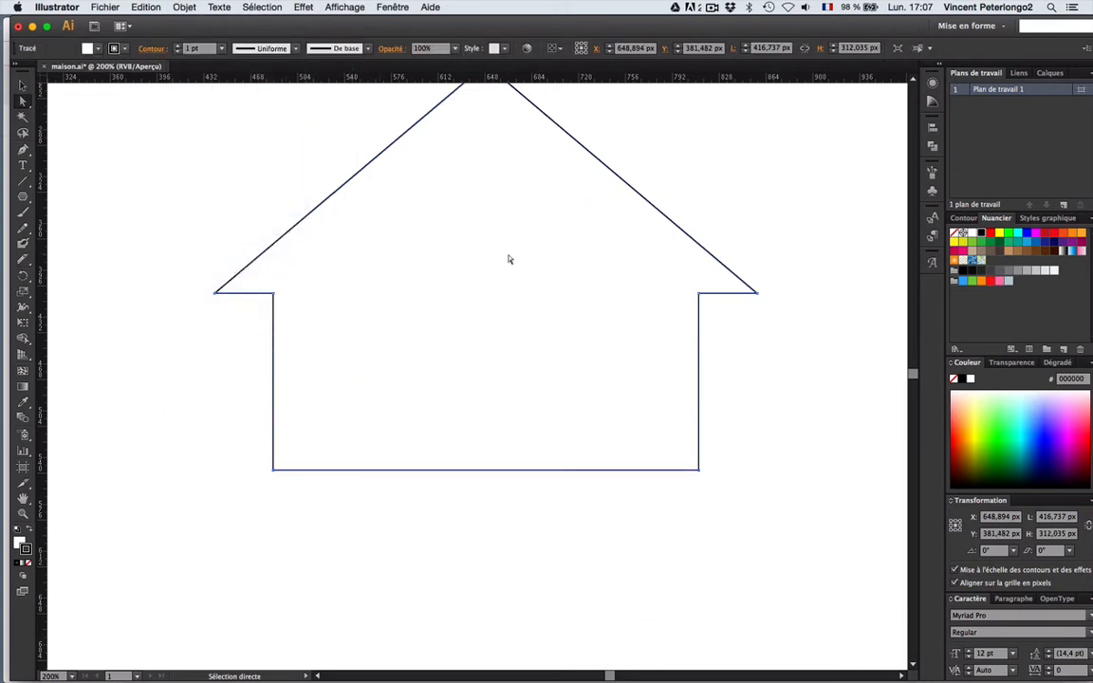
scroll(510, 258, up, 5)
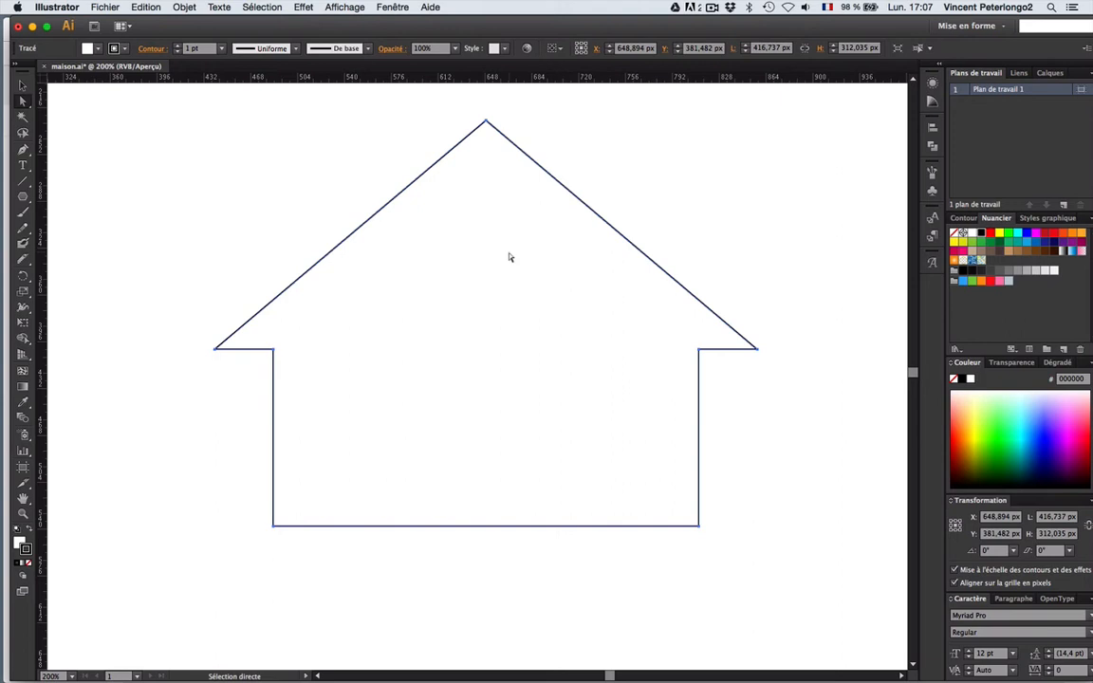
key(z)
alt+click(498, 290)
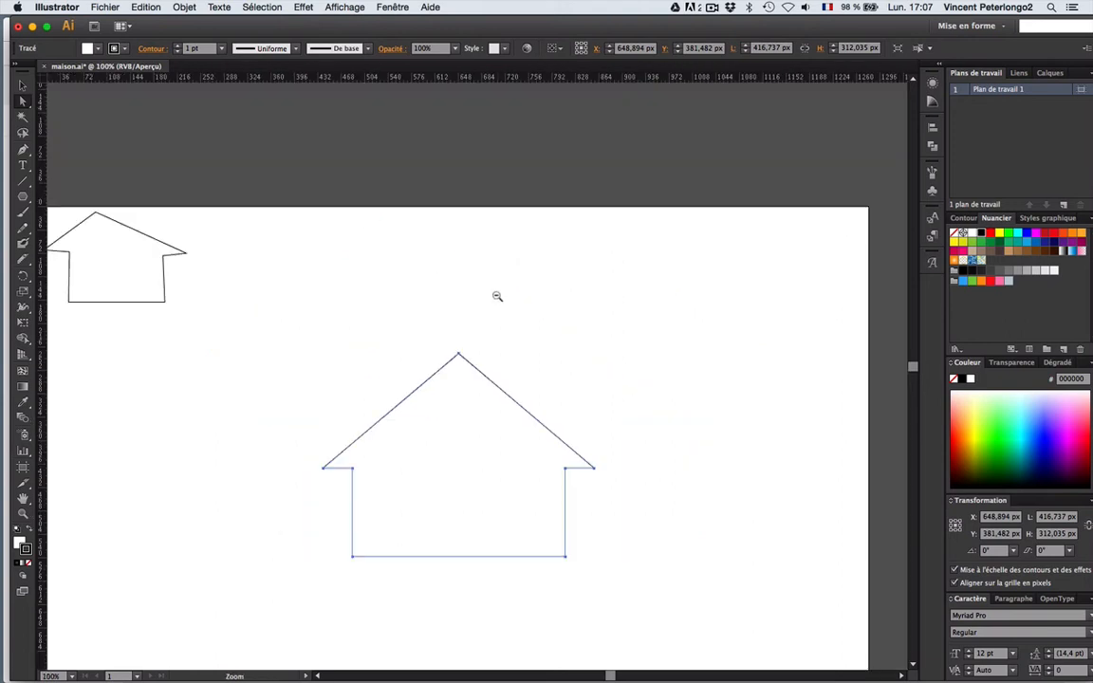
drag(444, 465, 510, 441)
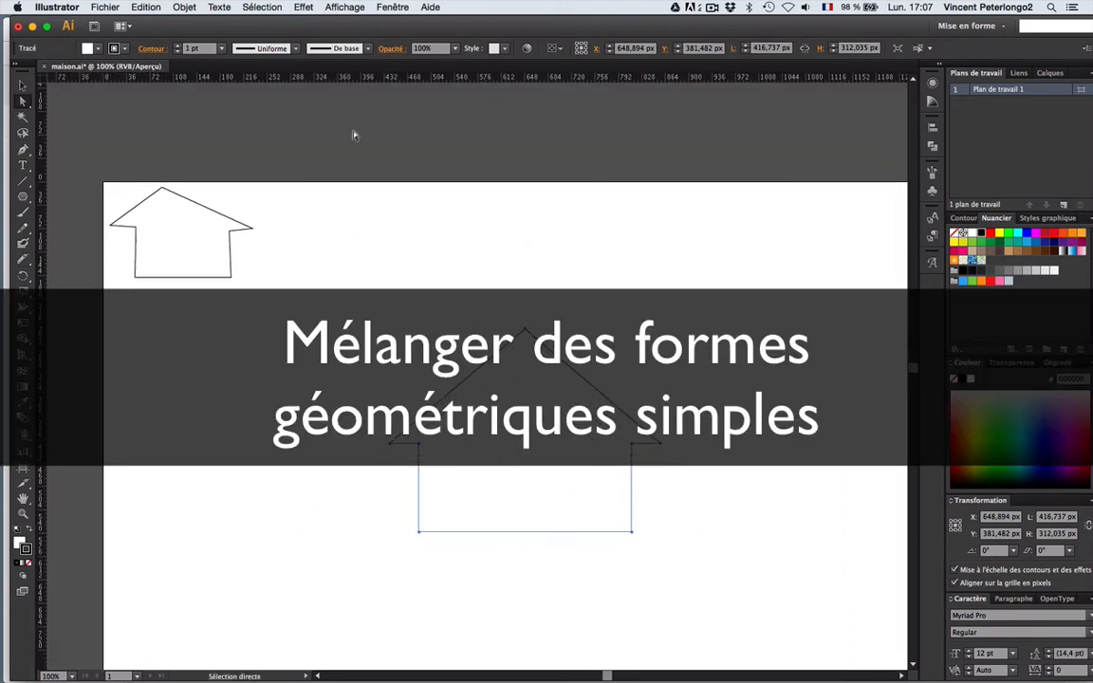
Scale down the large symmetrical house, place it beside the first small house along the artboard's upper edge, and deselect it
key(v)
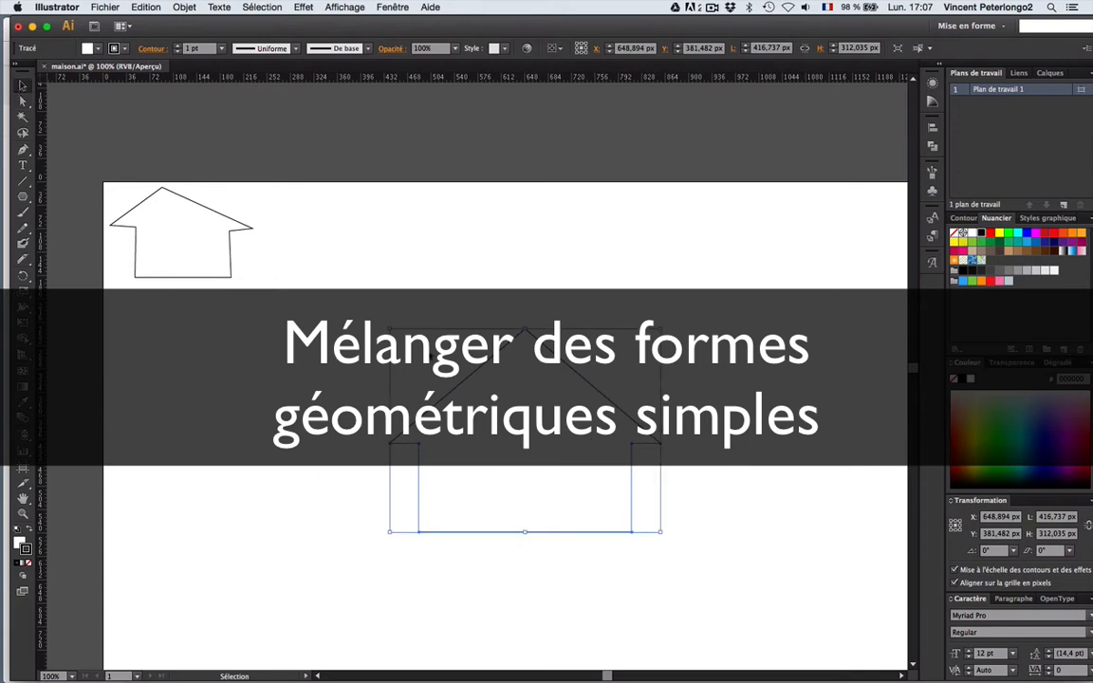
drag(631, 504, 435, 291)
click(435, 290)
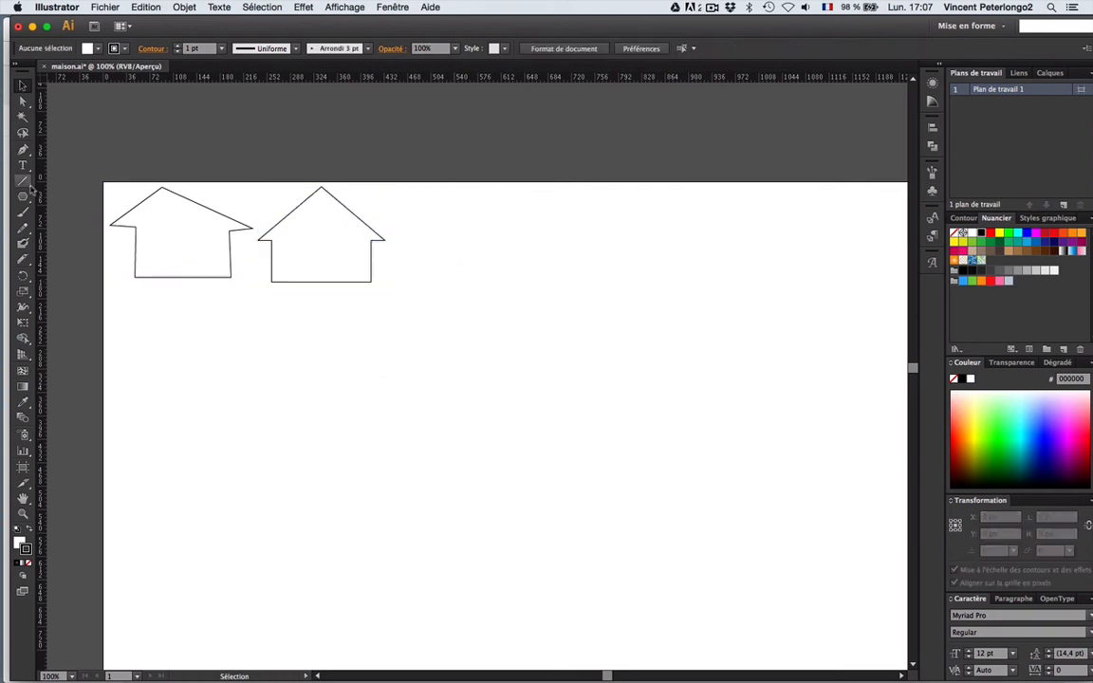
Draw a rectangle about 400 by 240 px in the empty area below the small houses as the house's walls
drag(23, 196, 114, 198)
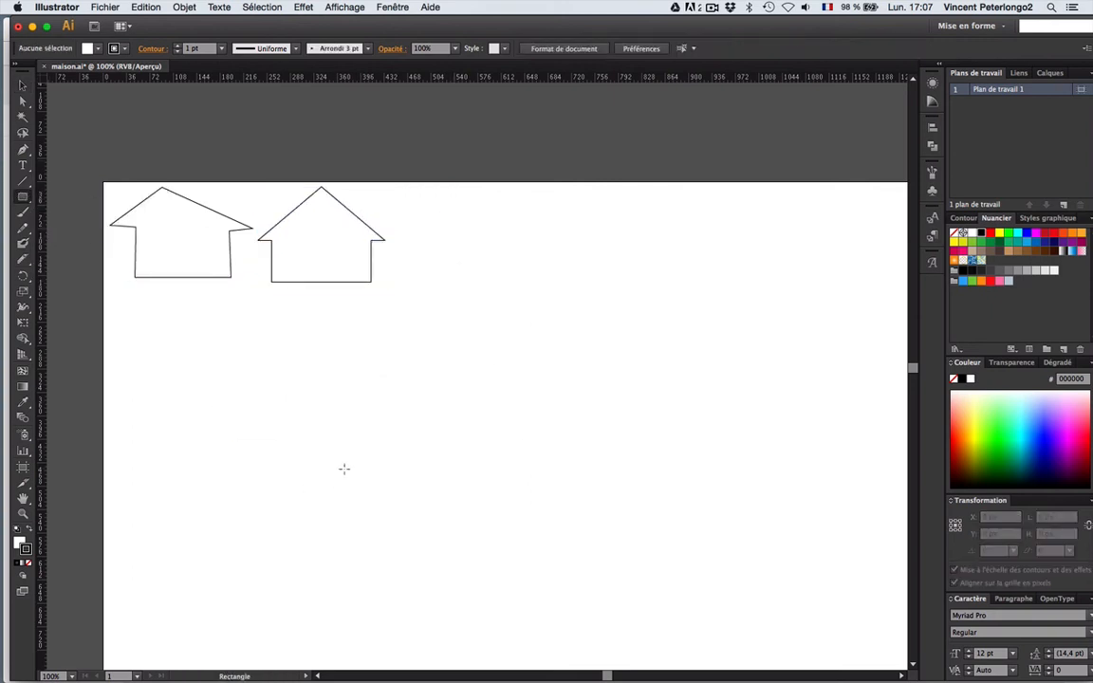
mouse_move(401, 424)
mouse_down()
mouse_move(666, 570)
mouse_move(662, 579)
mouse_up()
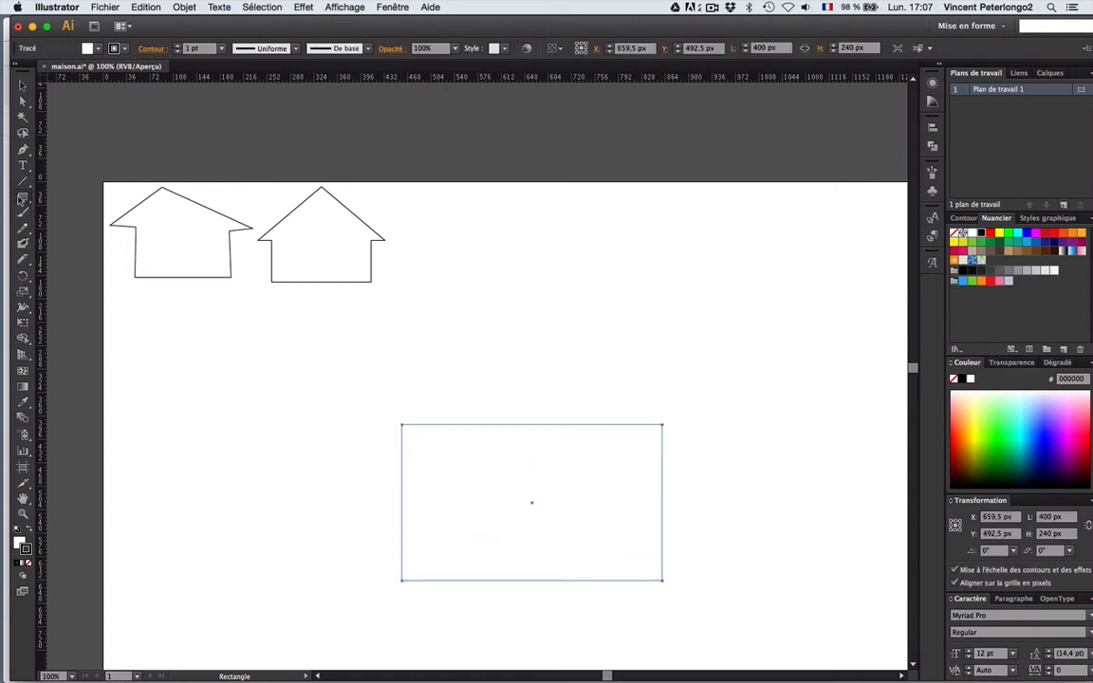
Create a triangle above the rectangle with the Polygone tool, using a 50 px radius and 3 sides
drag(22, 199, 84, 196)
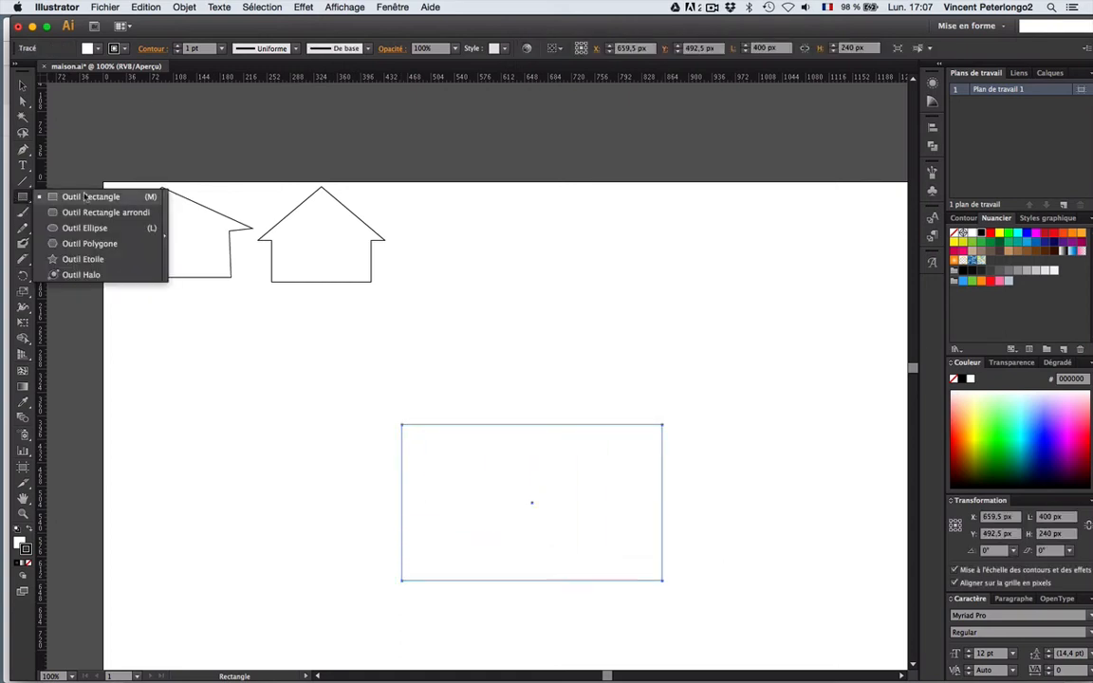
drag(85, 196, 107, 247)
click(526, 377)
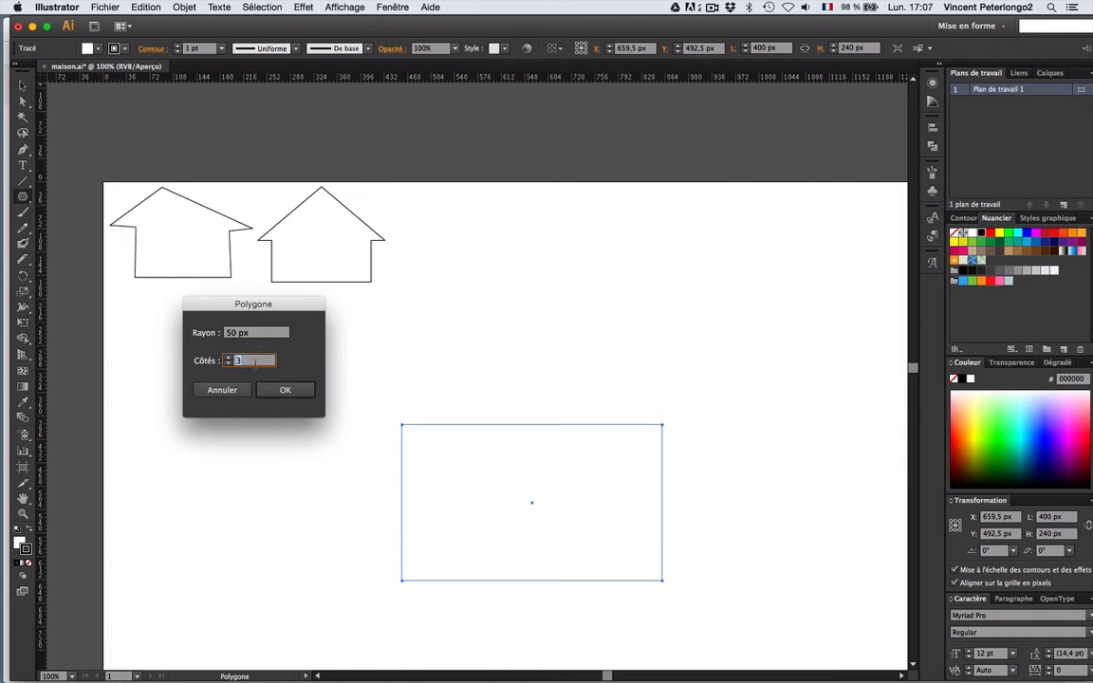
click(226, 358)
click(247, 359)
click(285, 390)
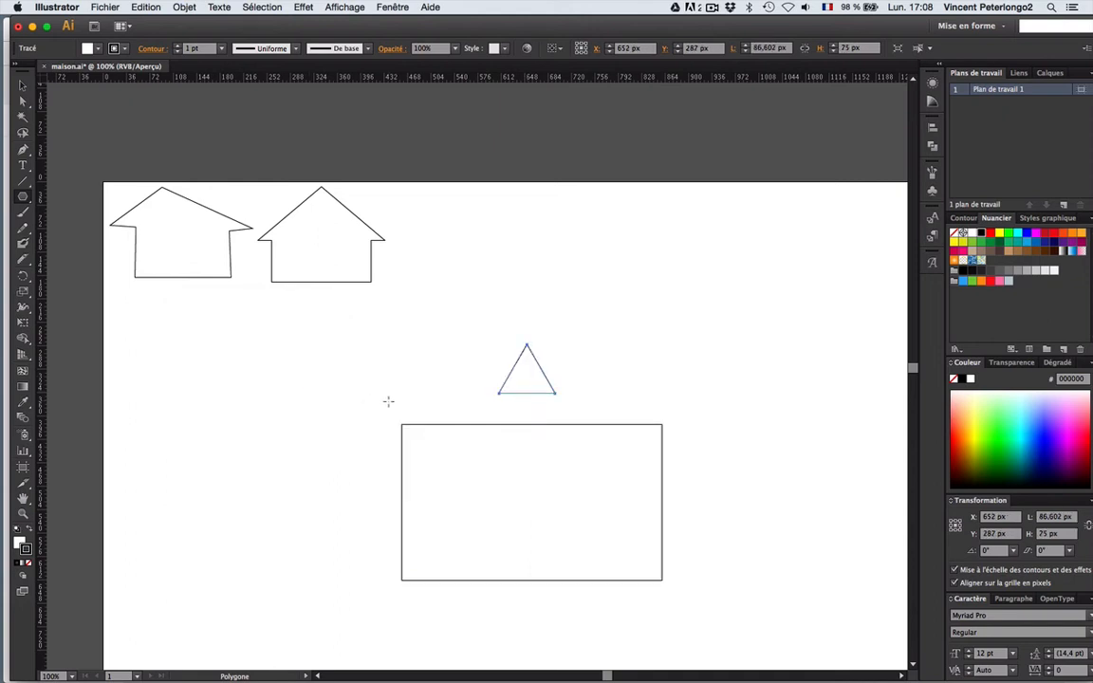
Stretch the triangle into a roof about 493 px wide and 144.5 px high, its base overlapping the rectangle's upper edge
click(23, 87)
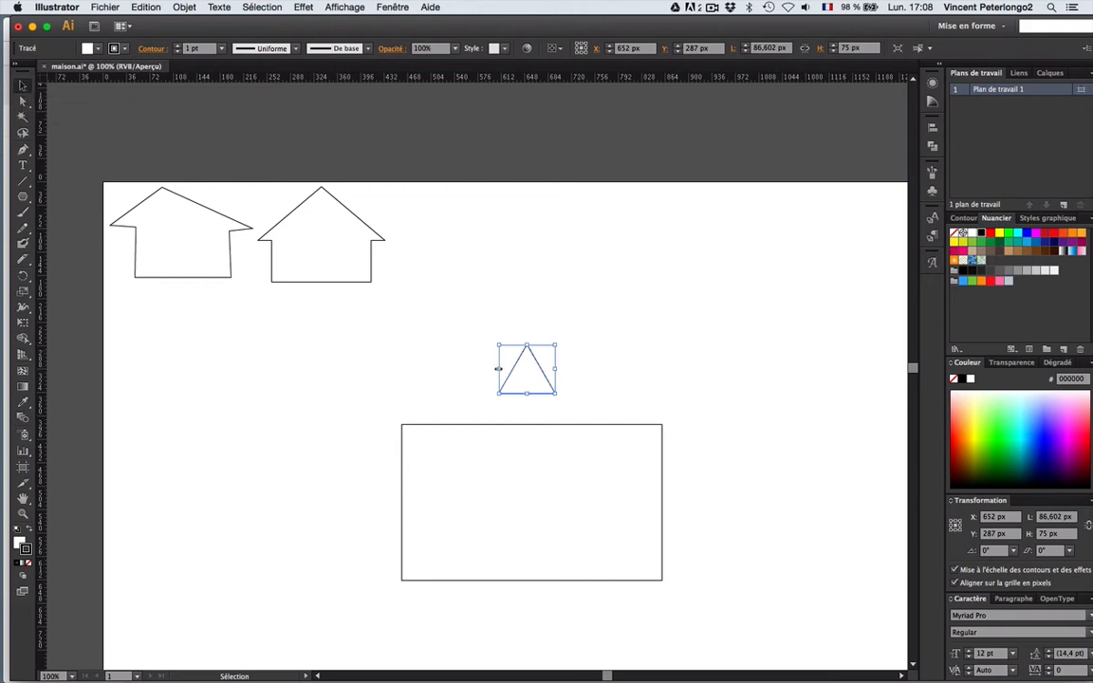
drag(498, 369, 380, 370)
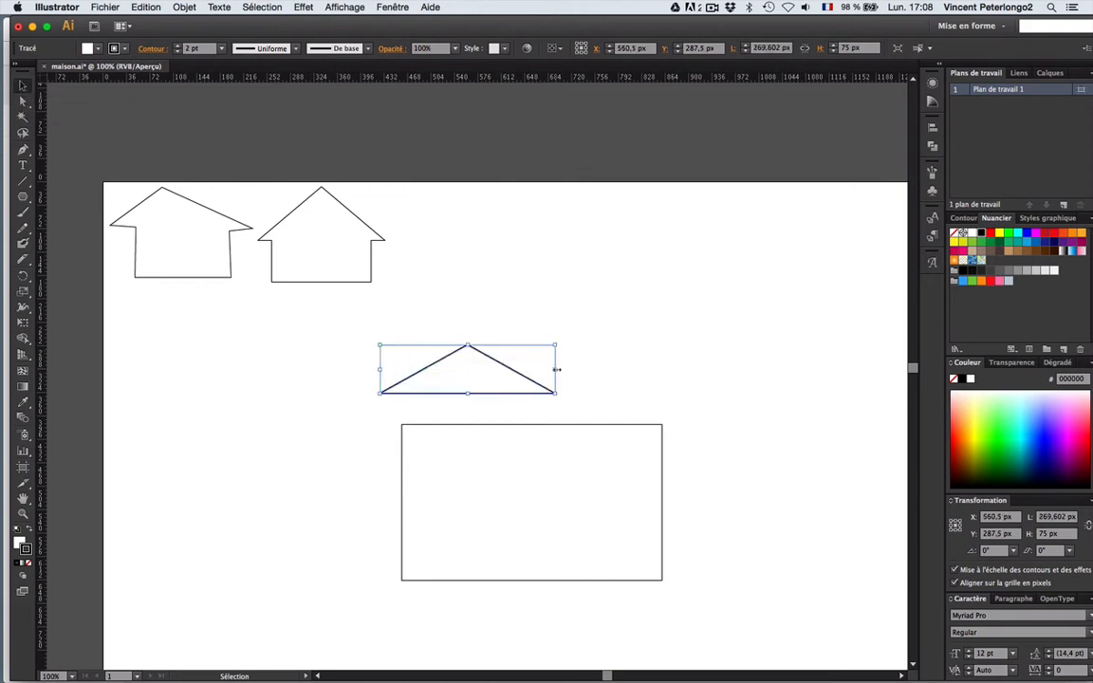
drag(556, 369, 701, 370)
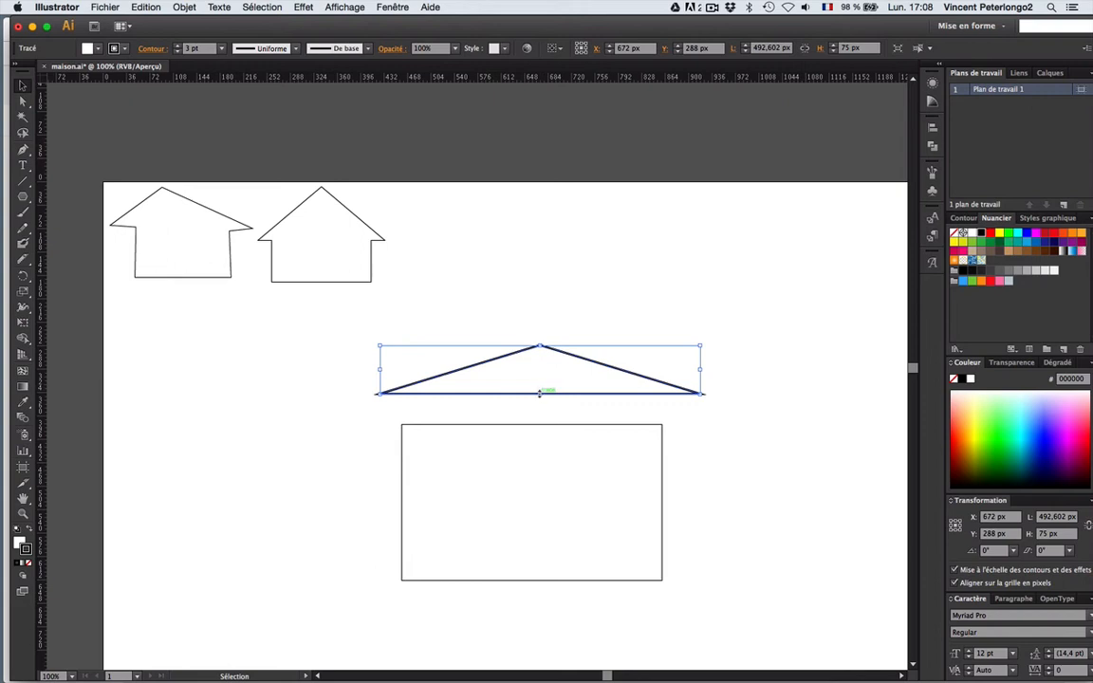
drag(539, 392, 541, 439)
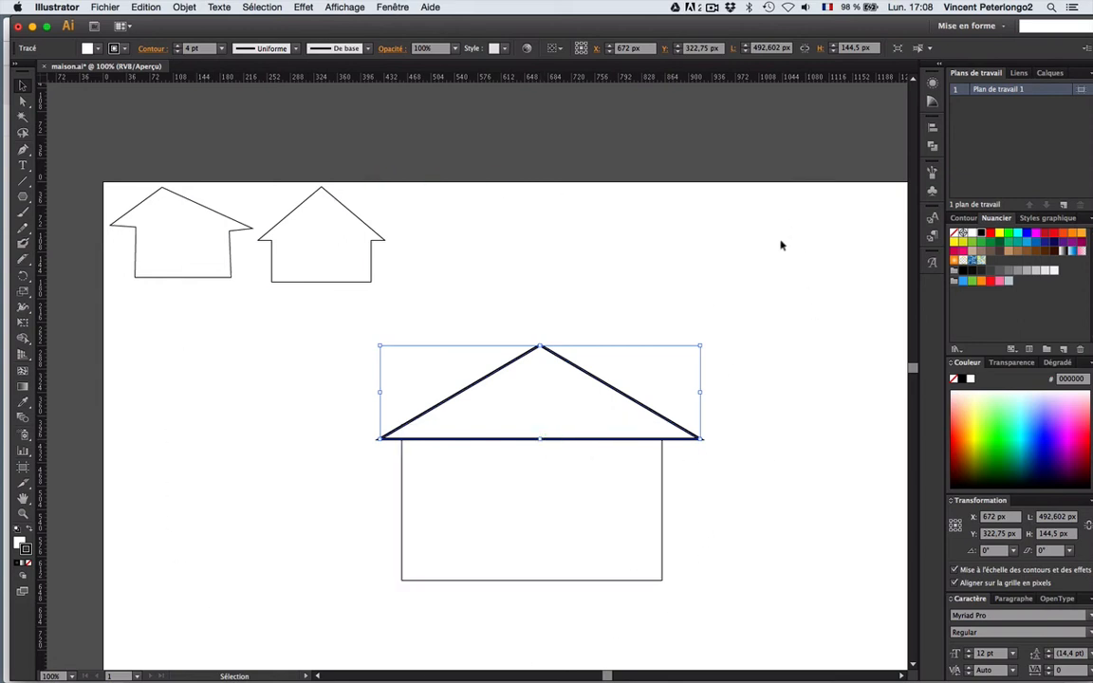
Centre the triangle and rectangle horizontally on each other, merge them into one house outline with Pathfinder's unite shape mode, and deselect it
drag(699, 234, 515, 615)
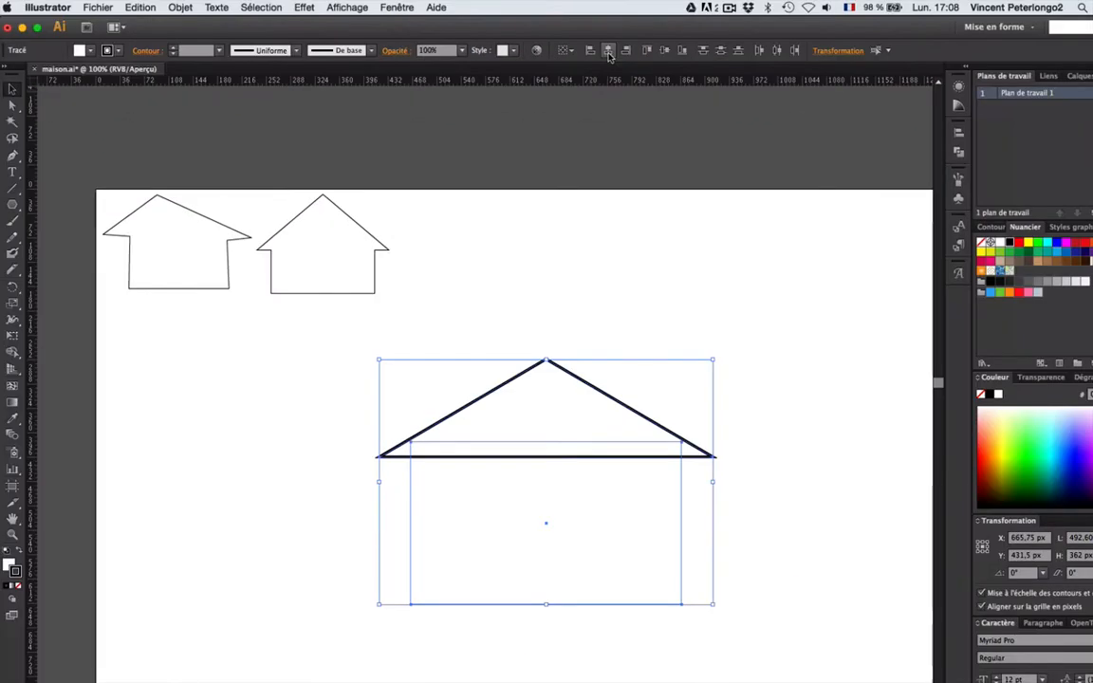
click(607, 51)
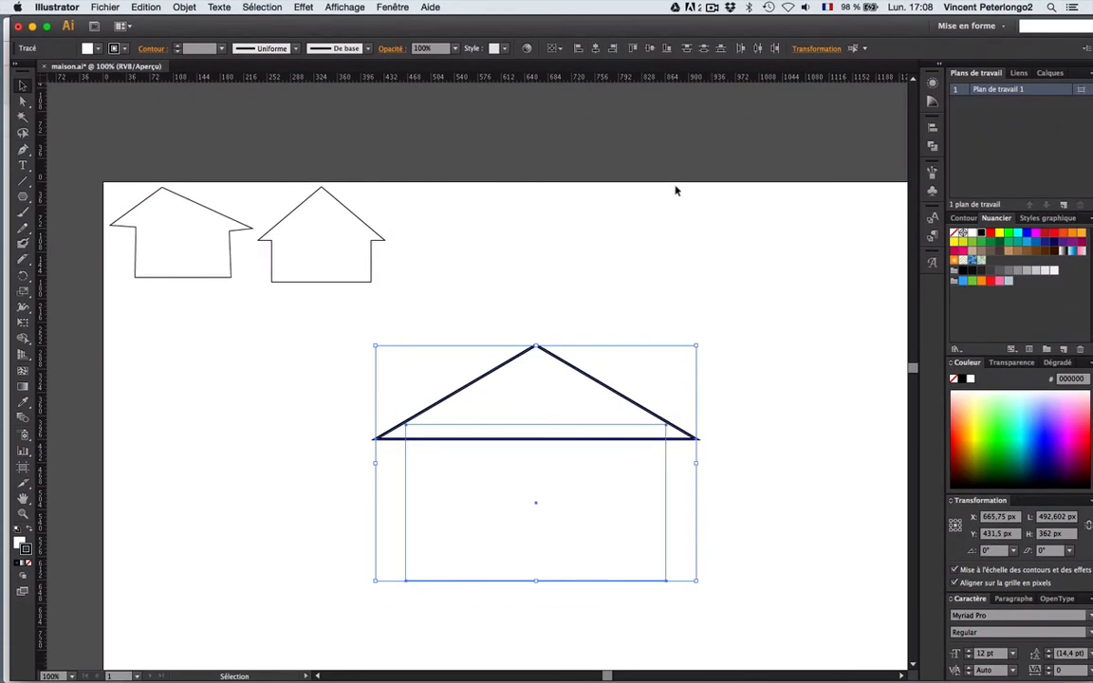
click(393, 8)
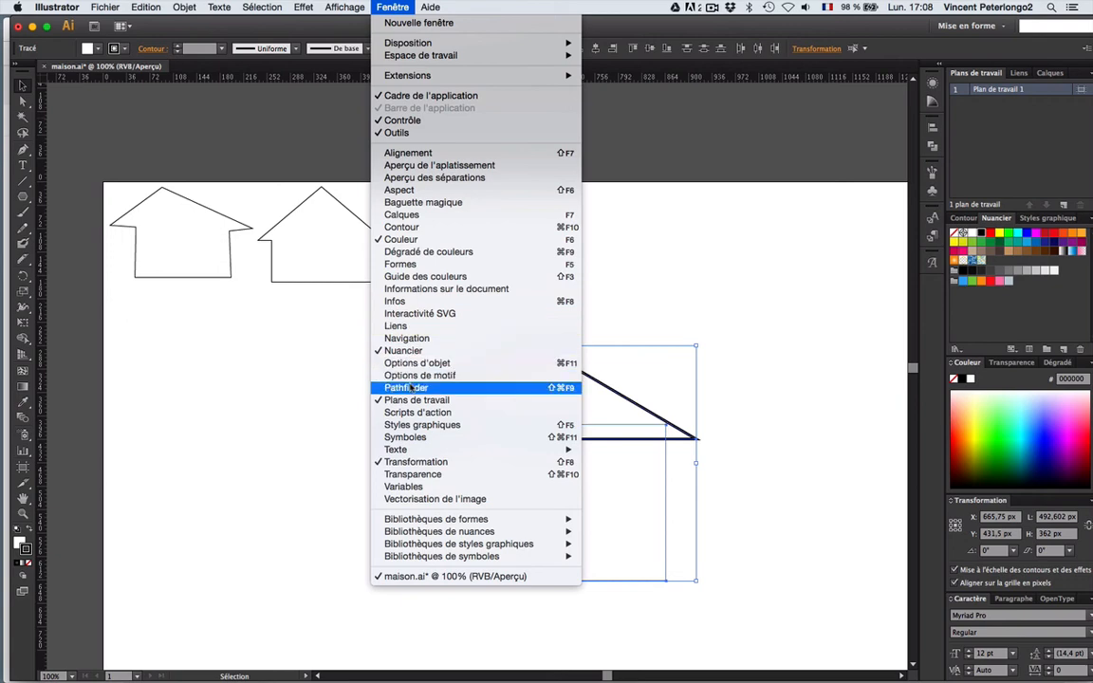
click(462, 388)
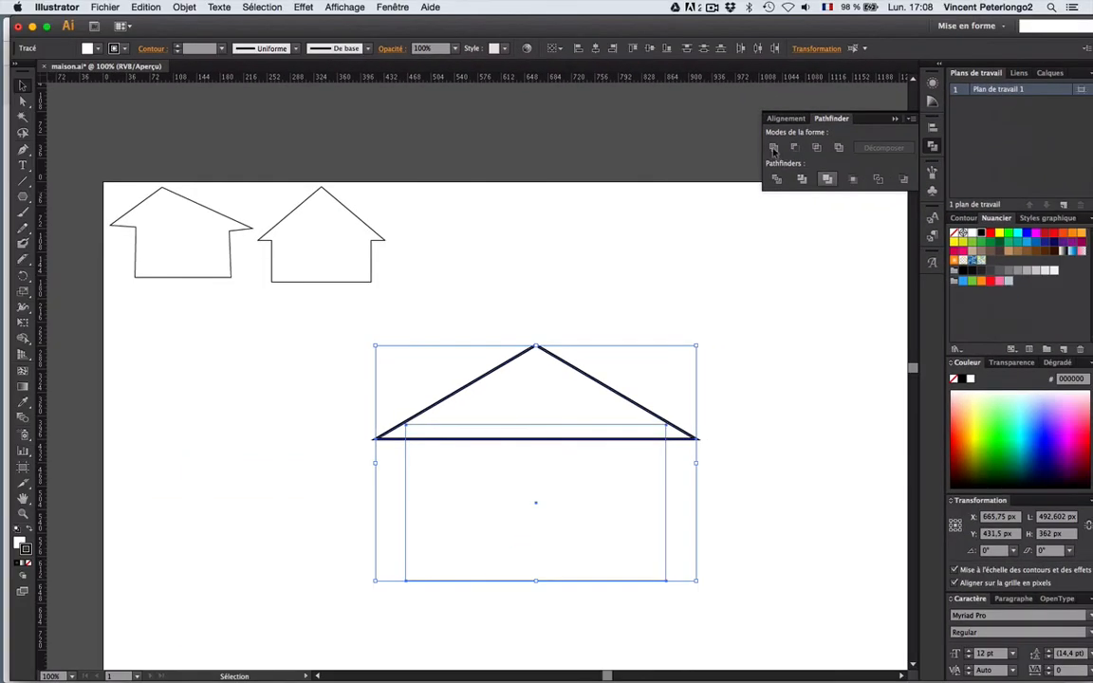
click(773, 149)
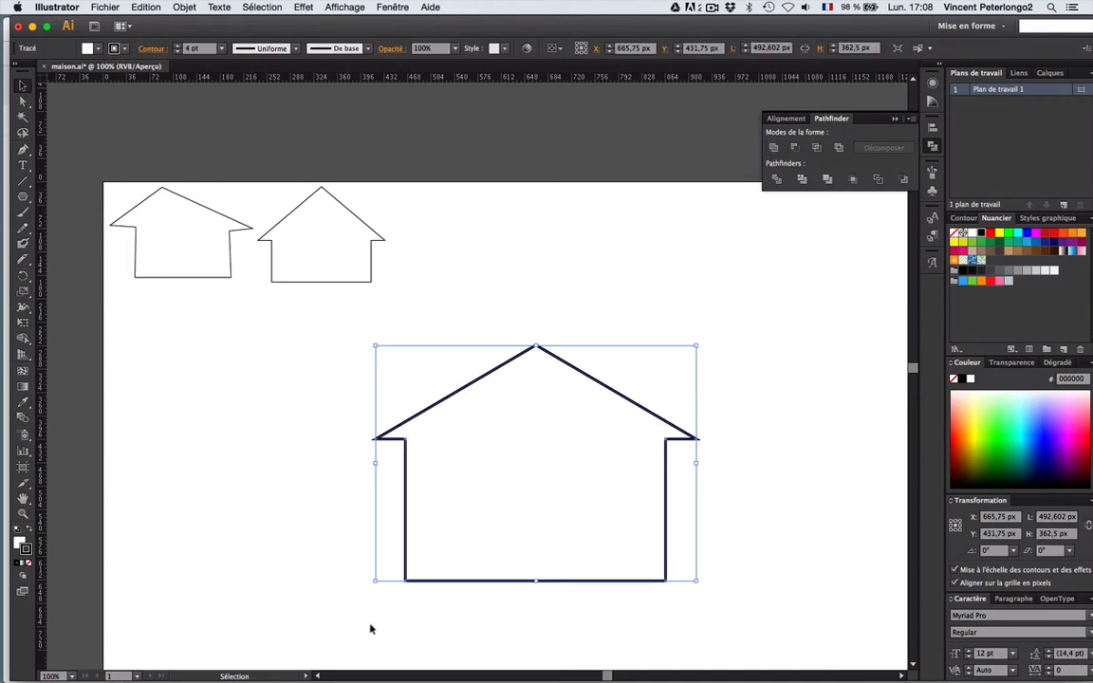
click(319, 362)
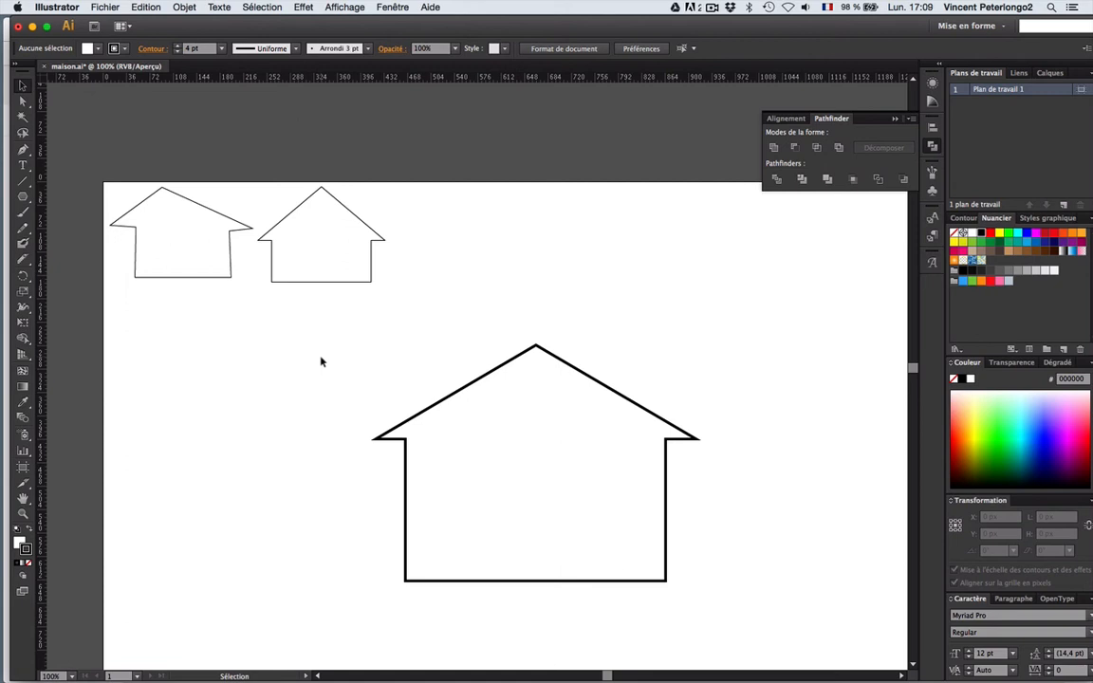
Set the merged house's fill to the violet-blue colour 7239FF
click(623, 392)
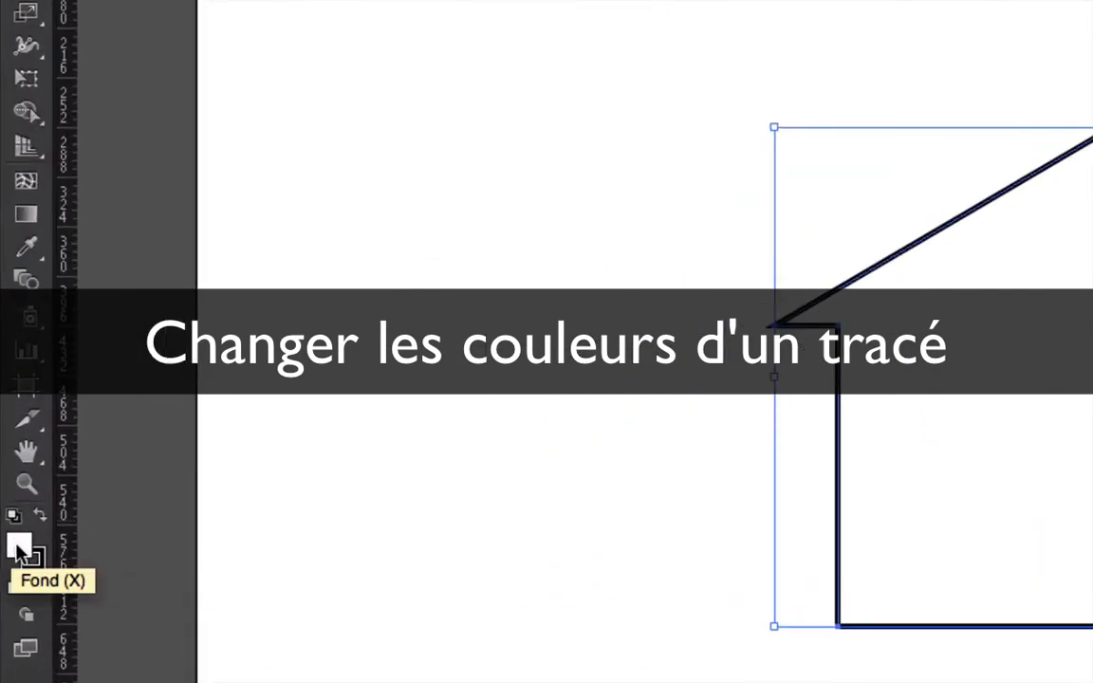
double_click(20, 550)
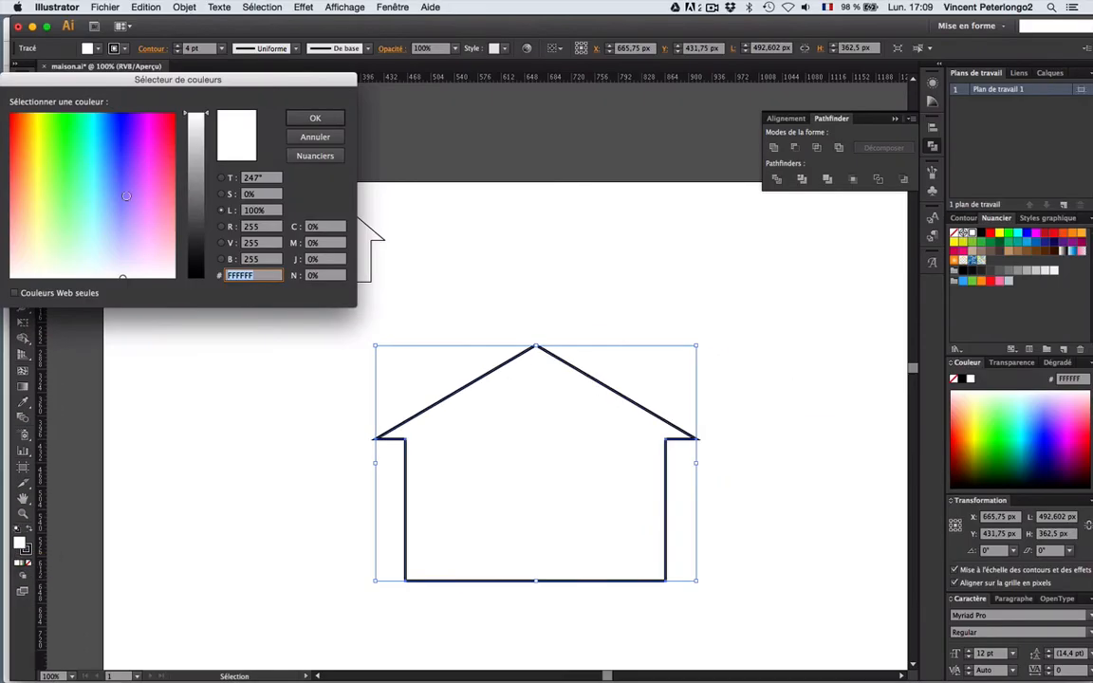
click(118, 133)
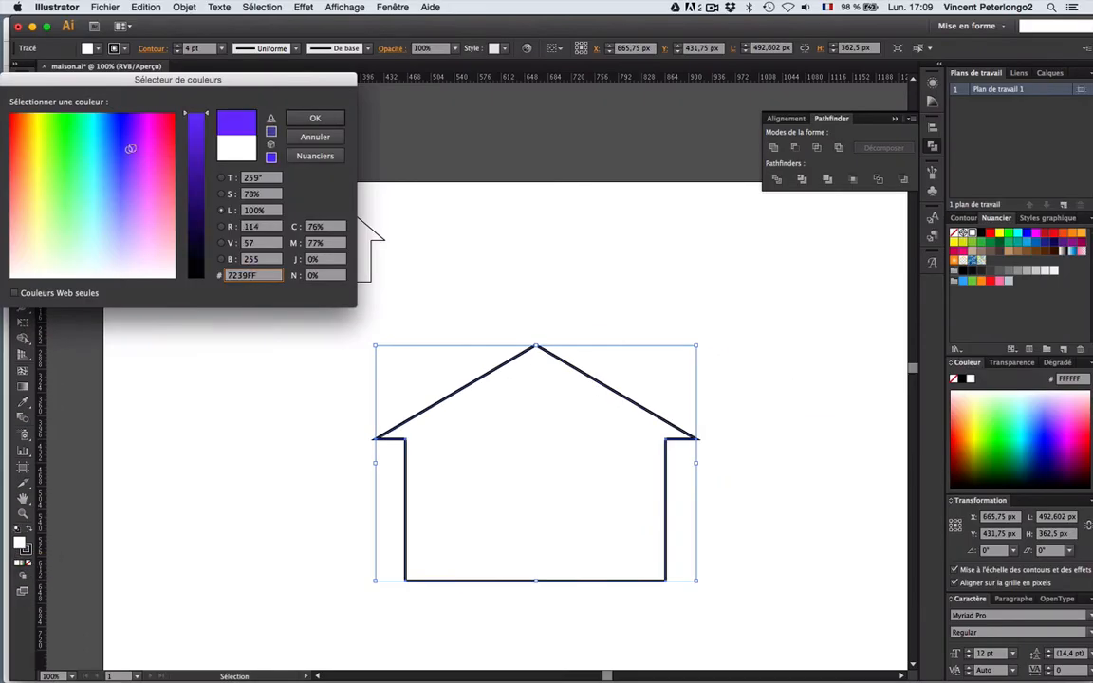
click(315, 119)
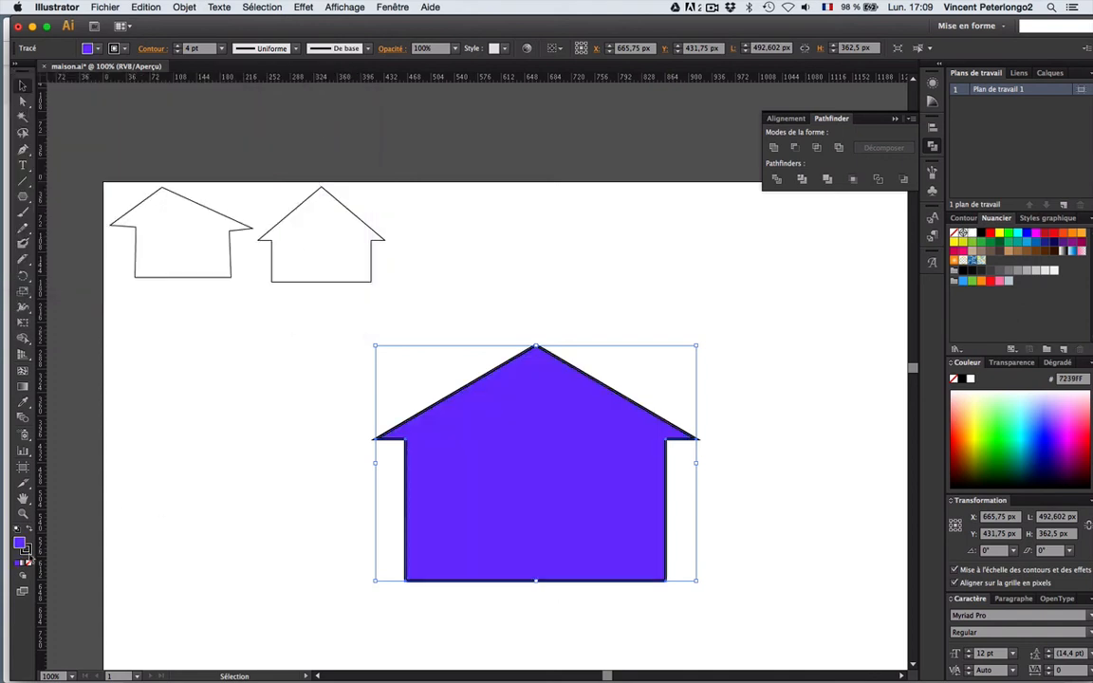
Set the house's stroke to the dark blue colour 3C377A and deselect the shape
click(26, 548)
double_click(26, 548)
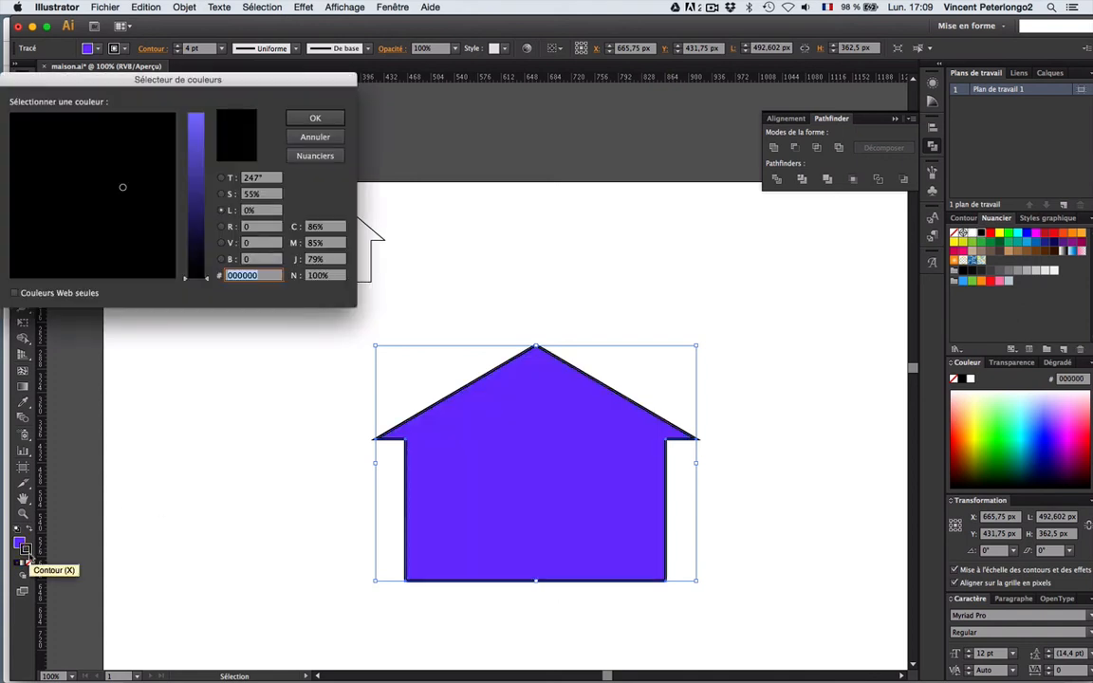
click(197, 199)
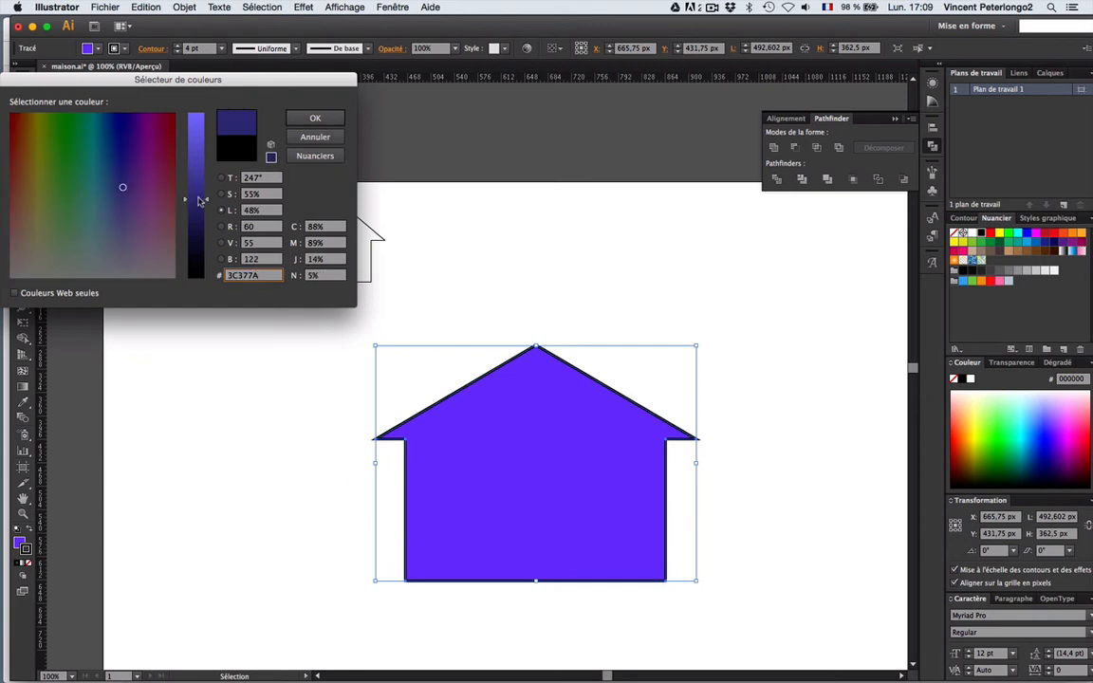
click(281, 404)
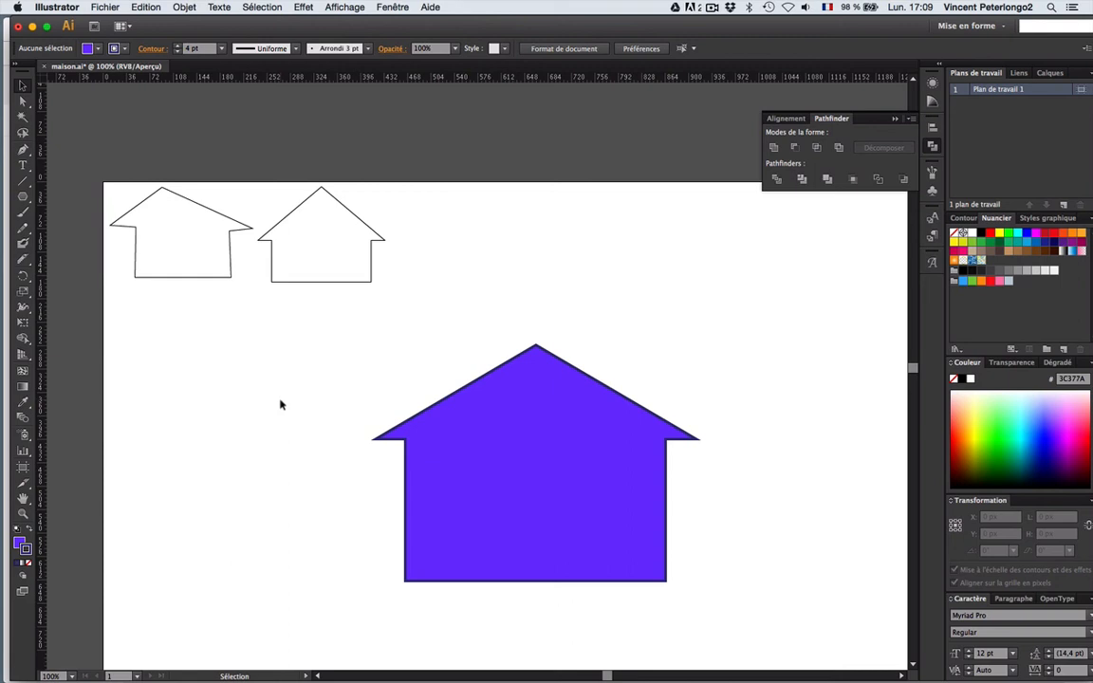
Move the roof peak's anchor point straight up to Y about 206 px and deselect the path
click(23, 99)
click(536, 347)
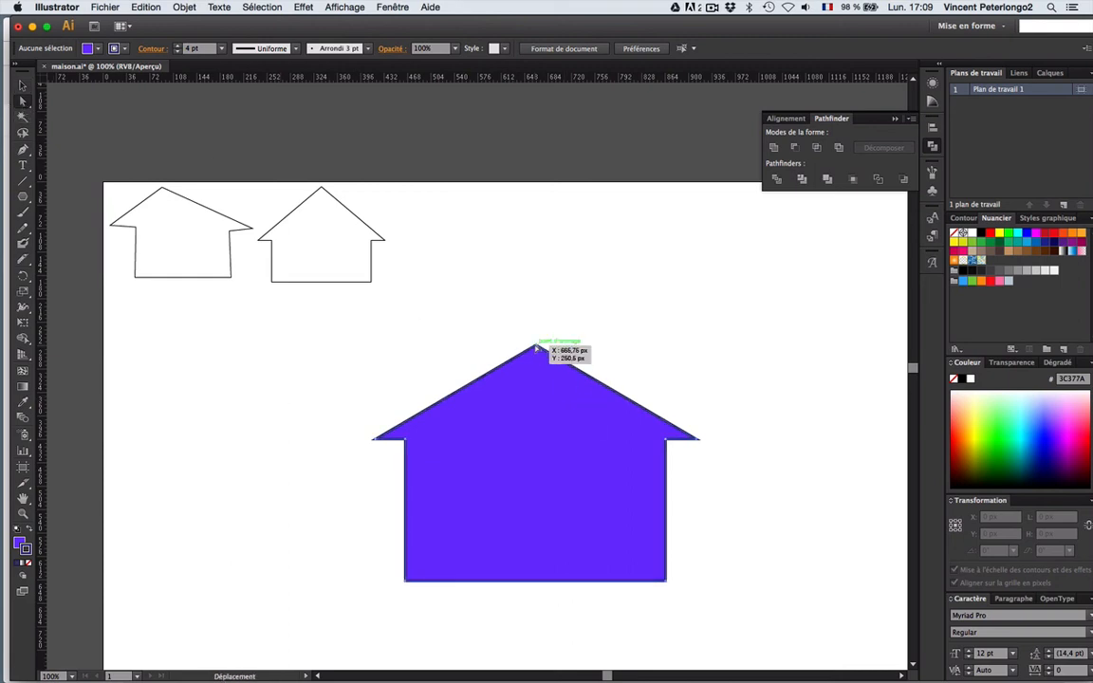
drag(536, 348, 536, 315)
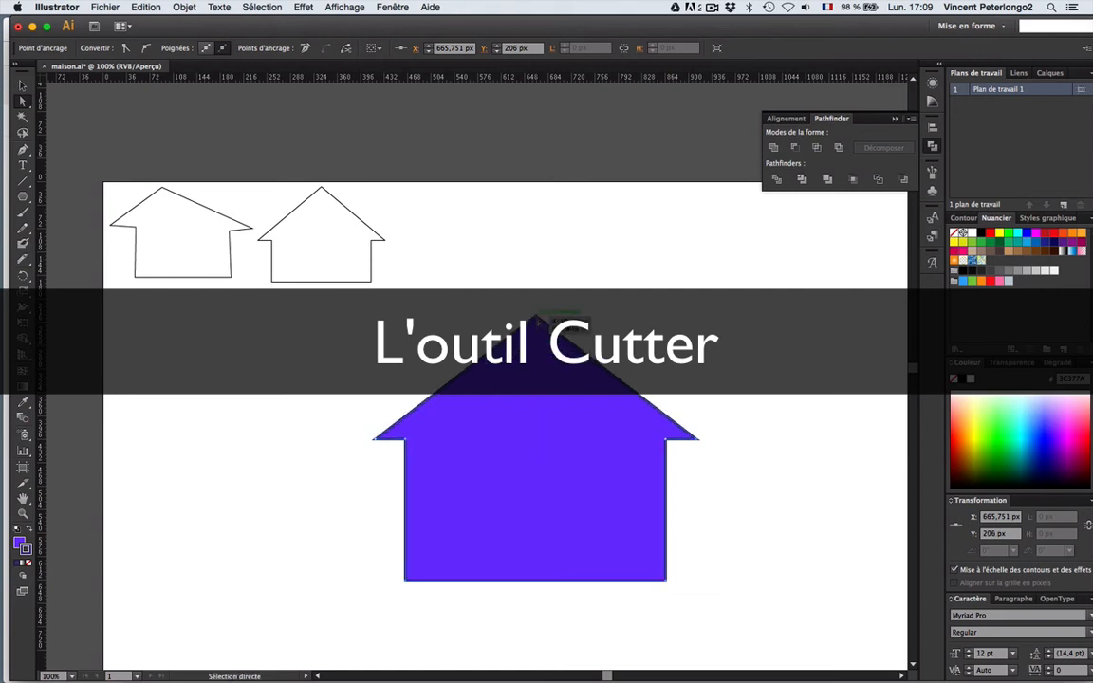
click(805, 530)
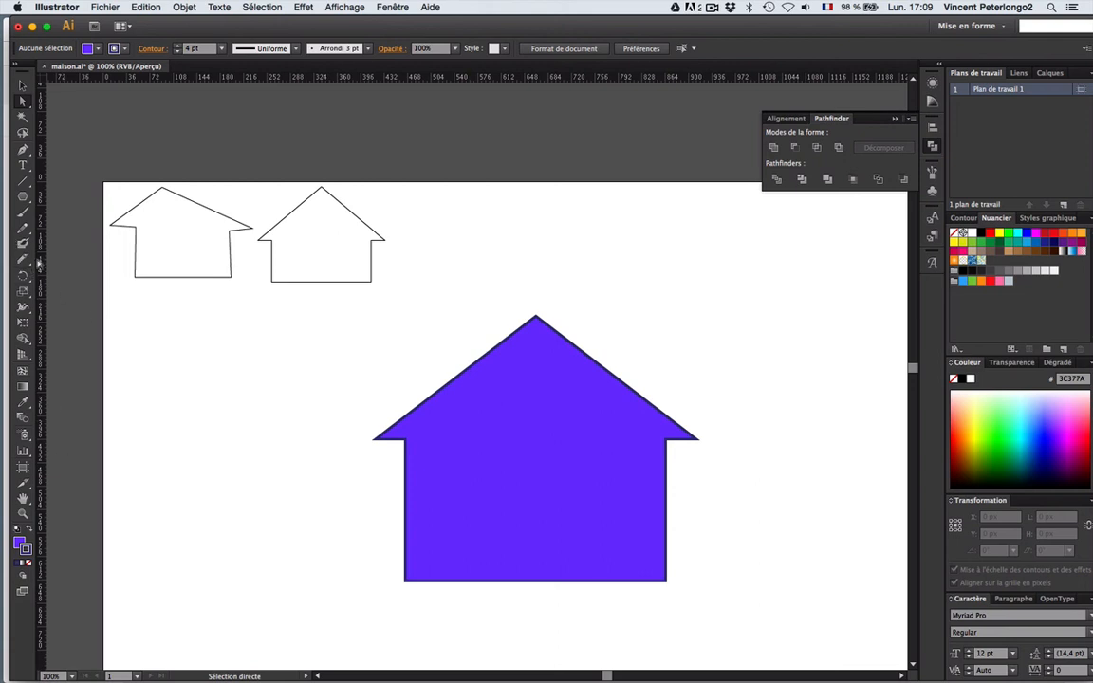
Cut the roof just below its peak along a curved line with the Cutter tool
mouse_move(23, 258)
mouse_down()
mouse_move(76, 265)
mouse_move(72, 291)
mouse_up()
super+click(538, 324)
super+click(455, 396)
super+click(489, 379)
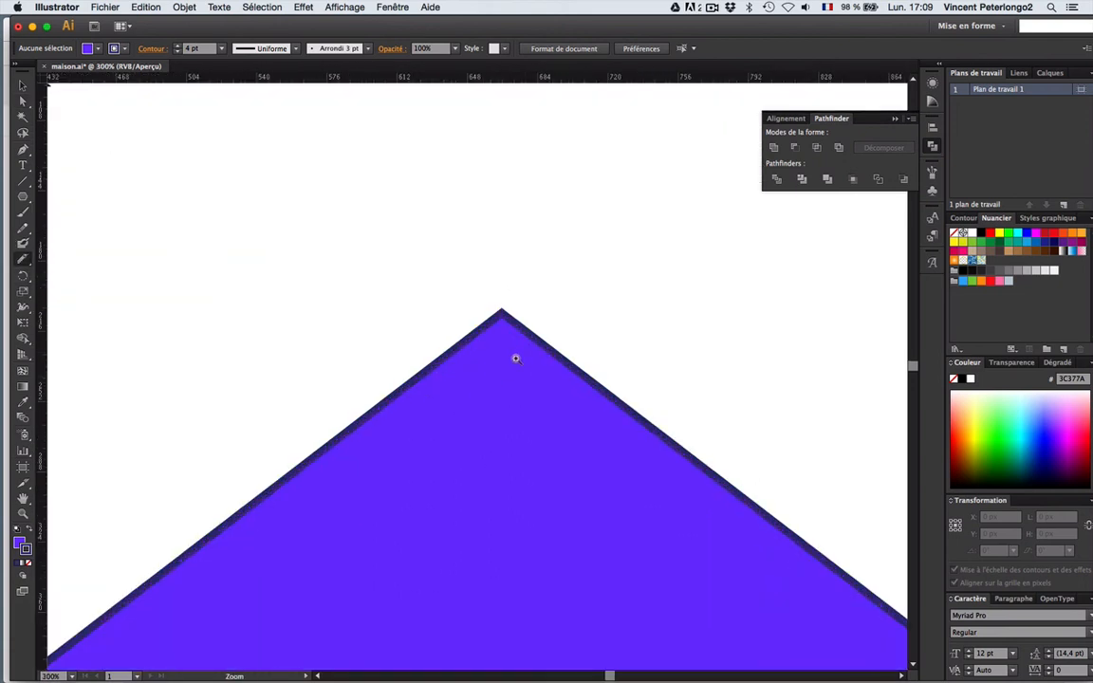
super+click(514, 350)
super+click(360, 403)
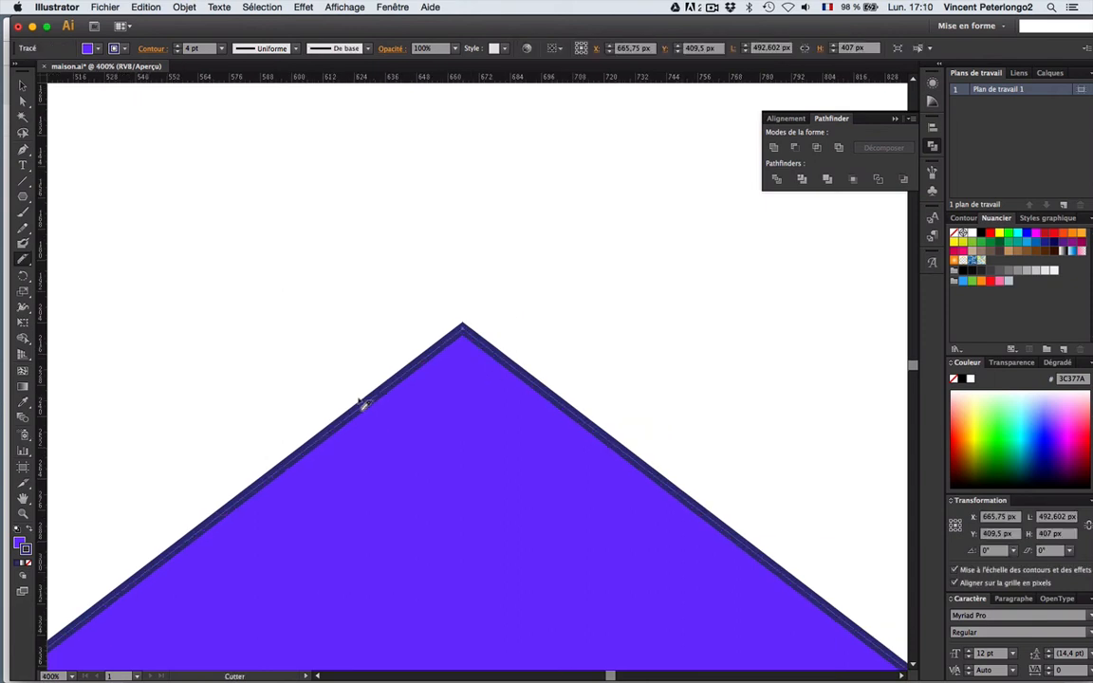
mouse_move(378, 397)
mouse_down()
mouse_move(451, 365)
mouse_move(522, 368)
mouse_move(617, 400)
mouse_move(640, 448)
mouse_up()
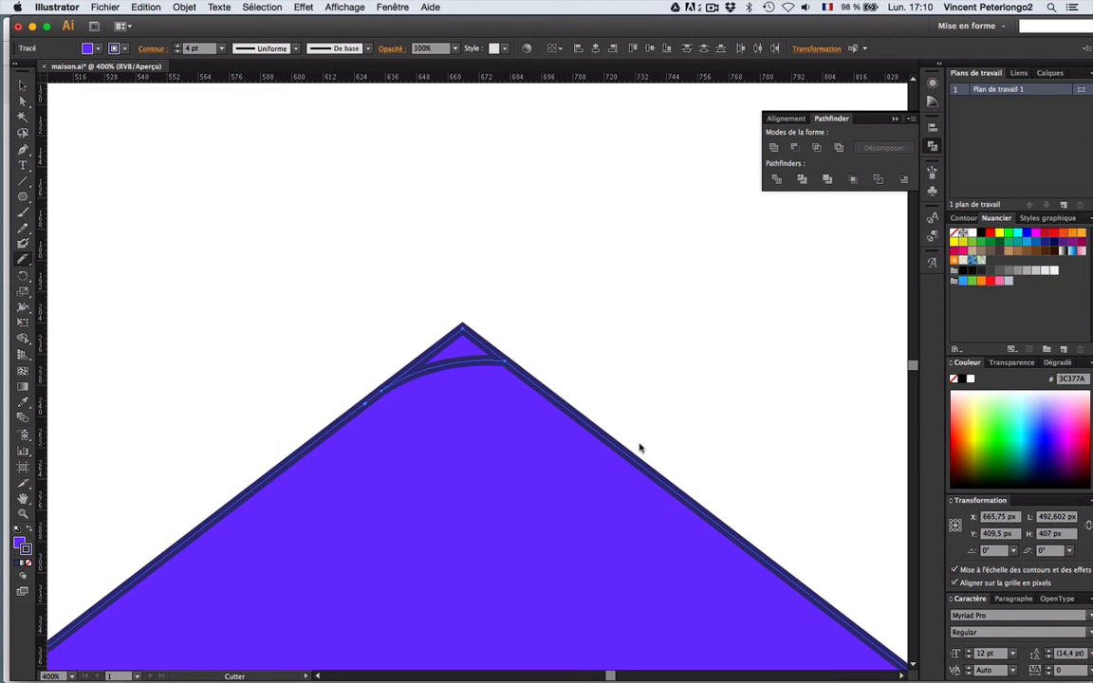
Select only the cut-off tip of the roof and delete it
click(24, 86)
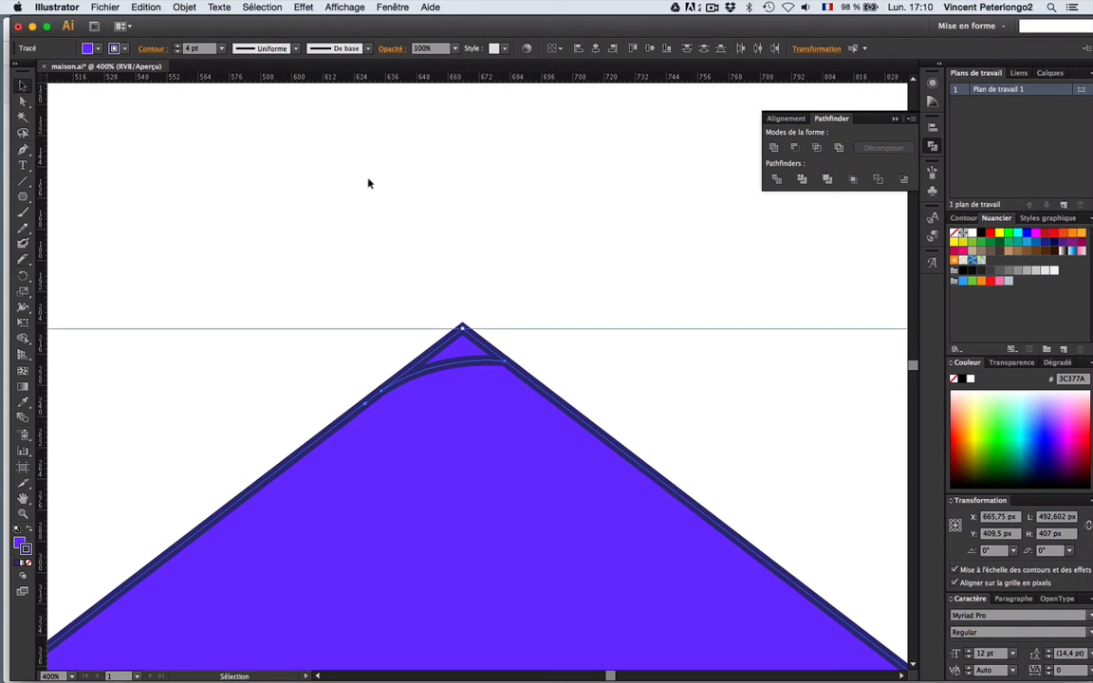
click(456, 157)
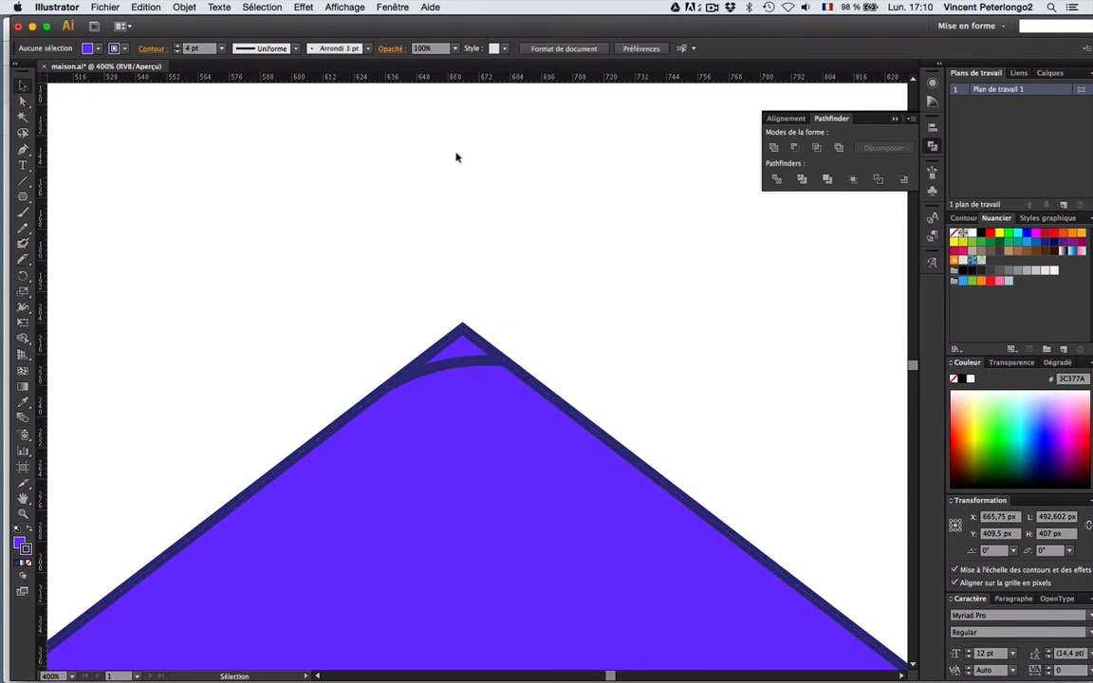
click(462, 328)
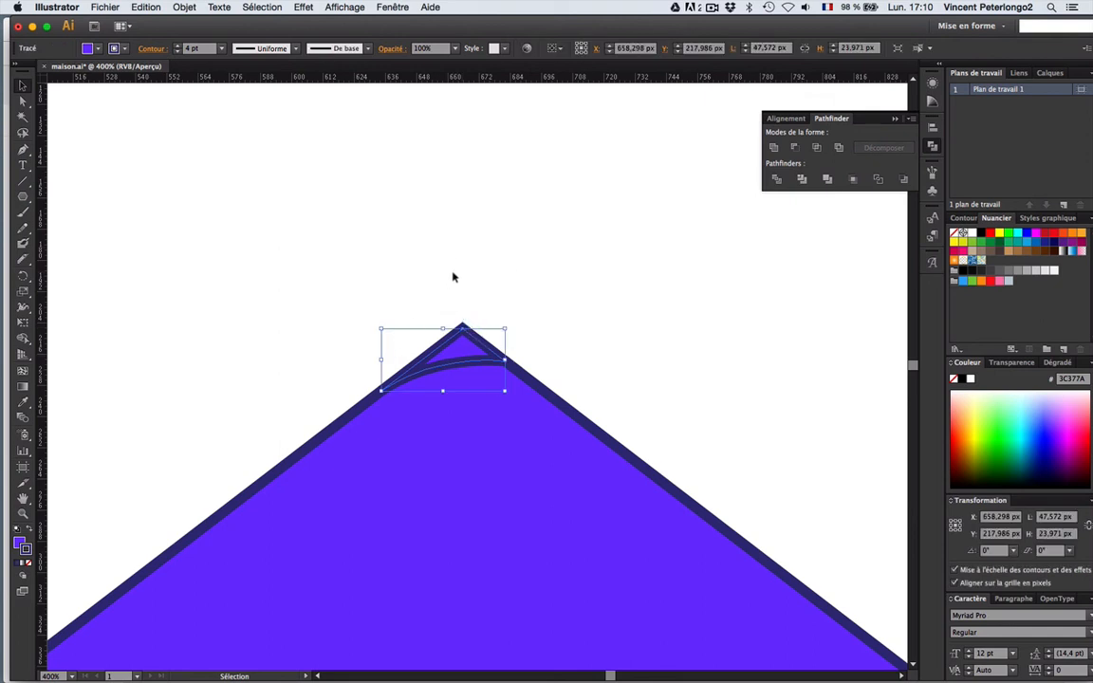
key(Delete)
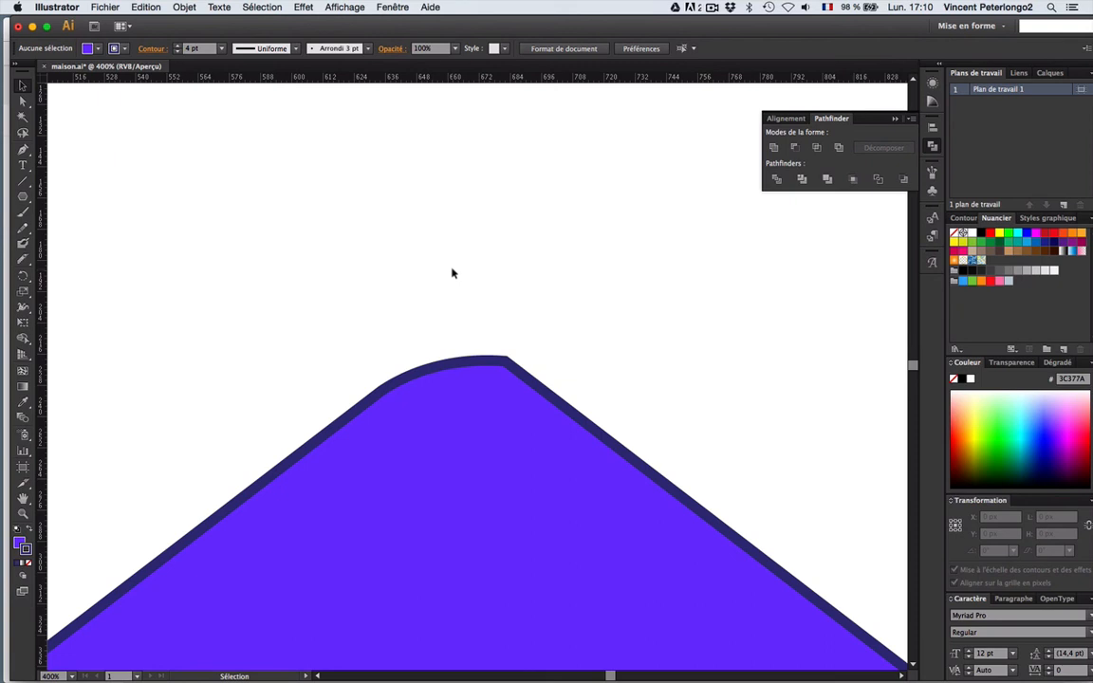
Reshape the curve at the cut roof peak into a smooth, rounded top with its direction handles and deselect the path
click(23, 100)
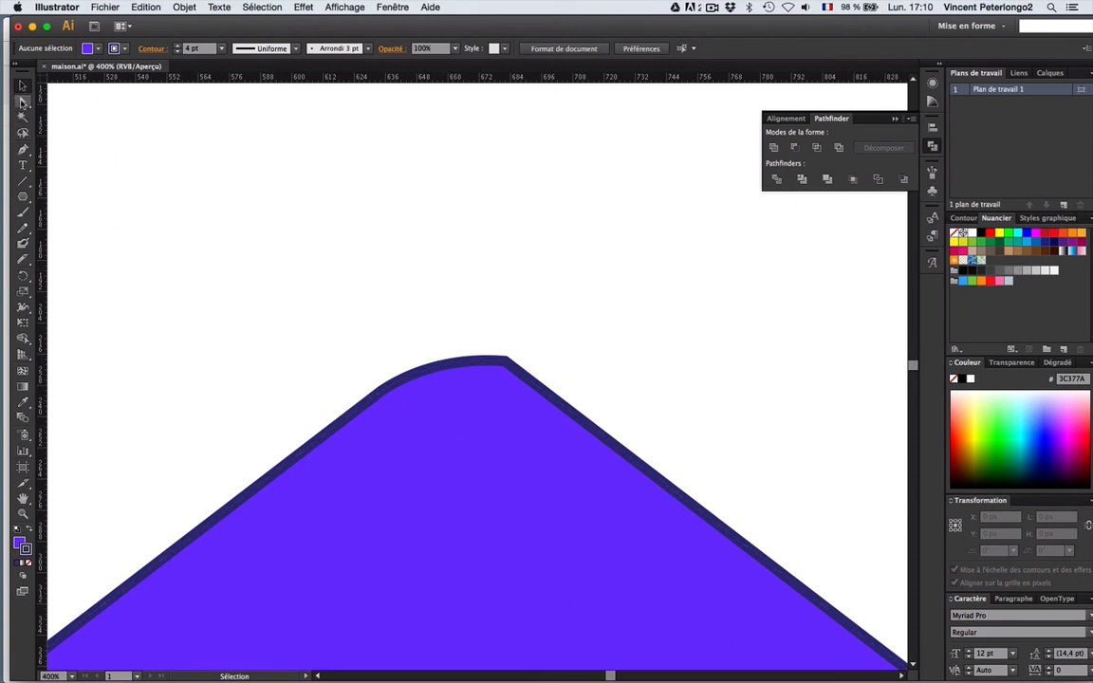
click(453, 366)
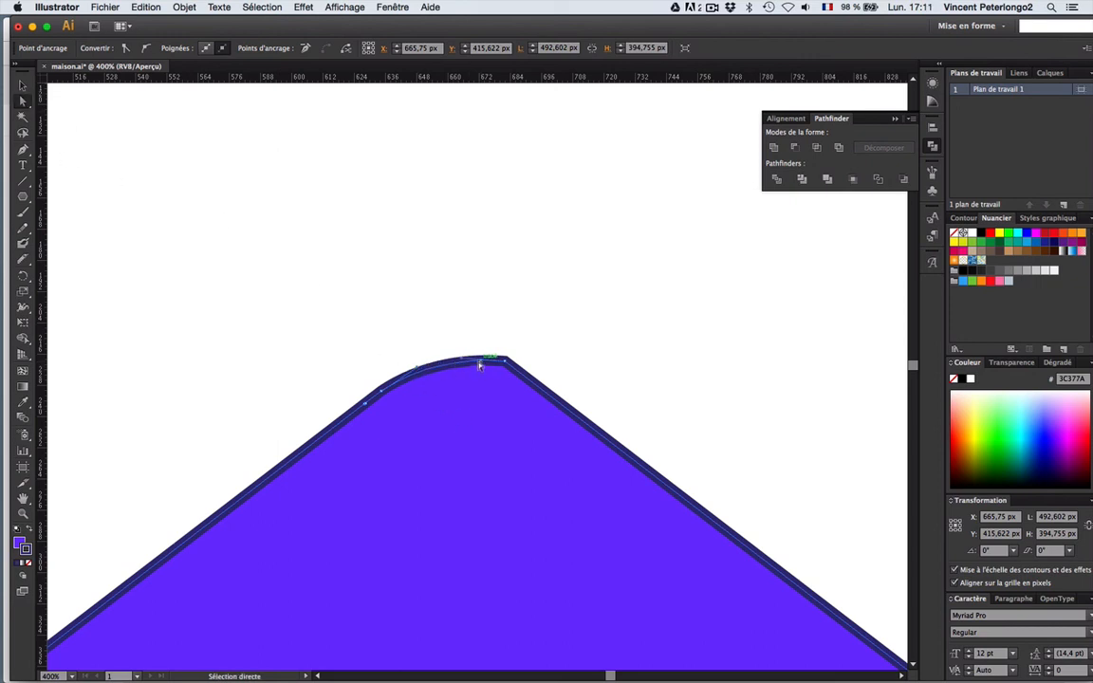
drag(461, 361, 439, 351)
click(397, 338)
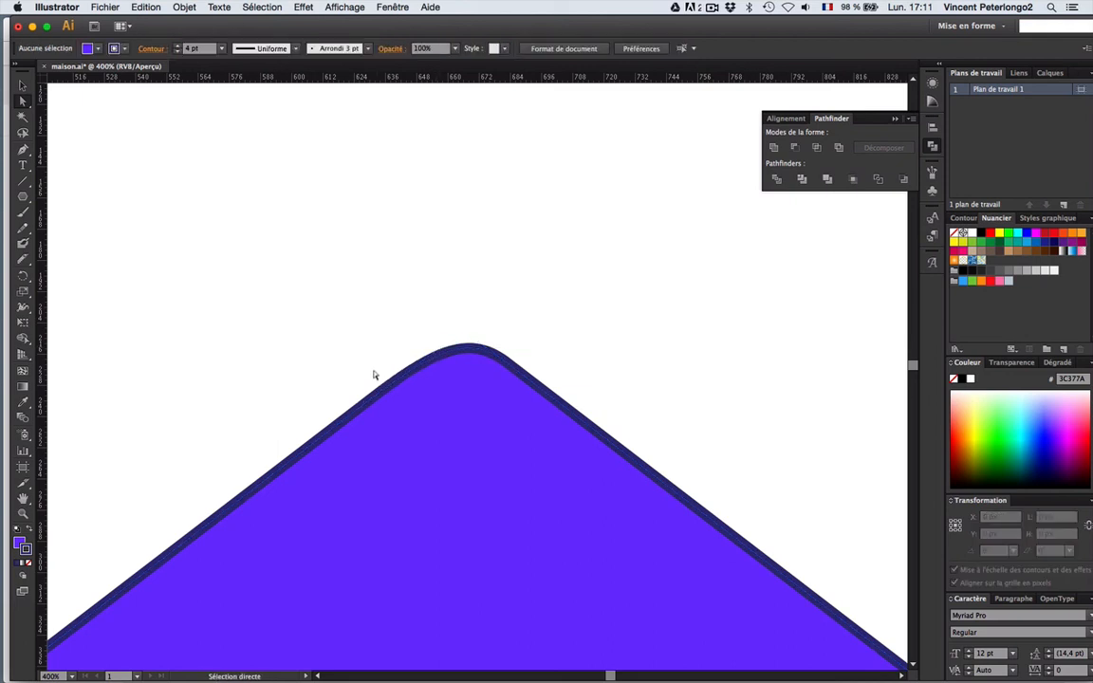
Cut across the tip of the house's left eave with the Cutter tool, separating a piece about 13 px wide
alt+super+click(340, 530)
alt+super+click(349, 560)
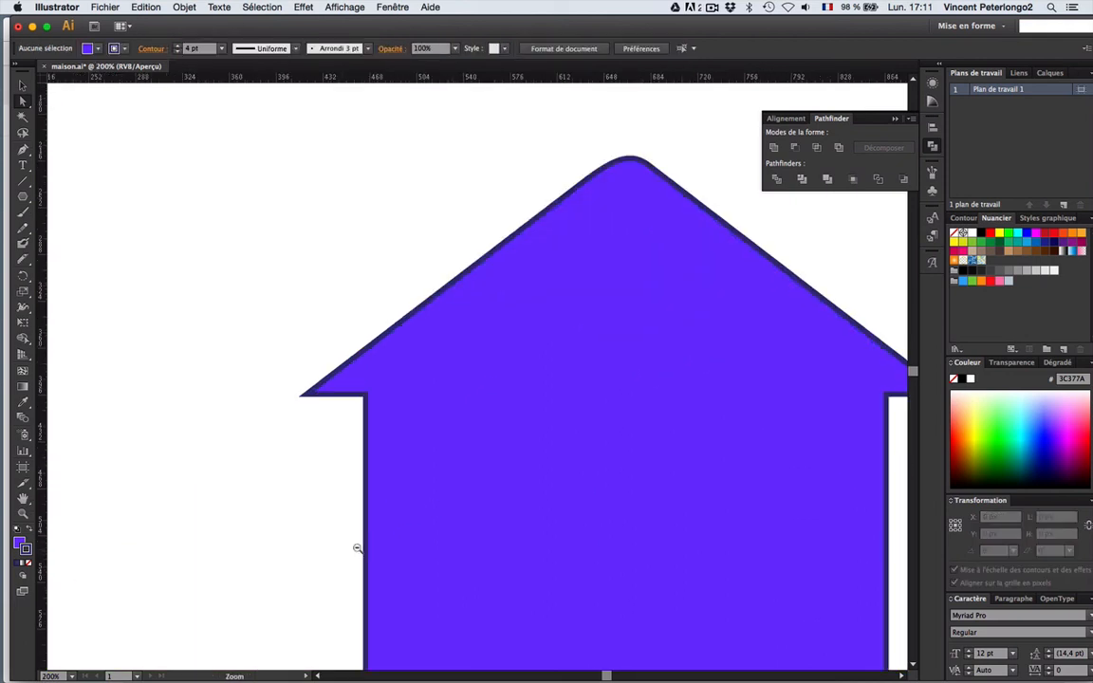
super+click(376, 378)
mouse_move(428, 428)
mouse_down()
mouse_move(320, 468)
mouse_move(270, 518)
mouse_move(237, 427)
mouse_up()
click(22, 259)
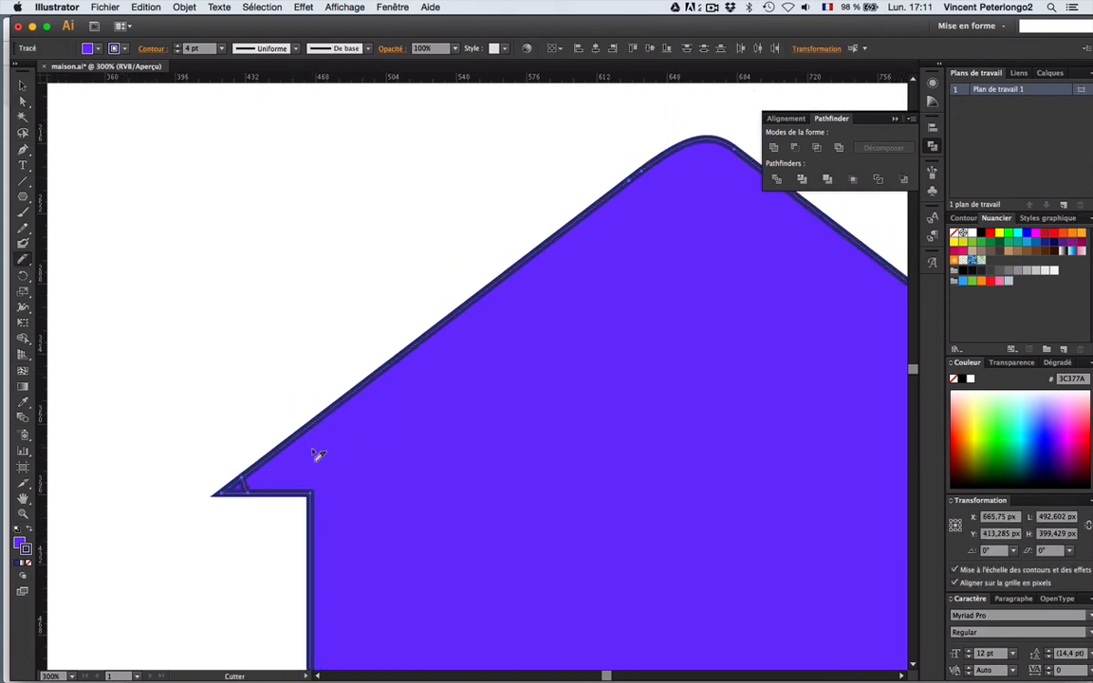
Select only the cut-off tip of the left eave and delete it
click(24, 100)
click(23, 85)
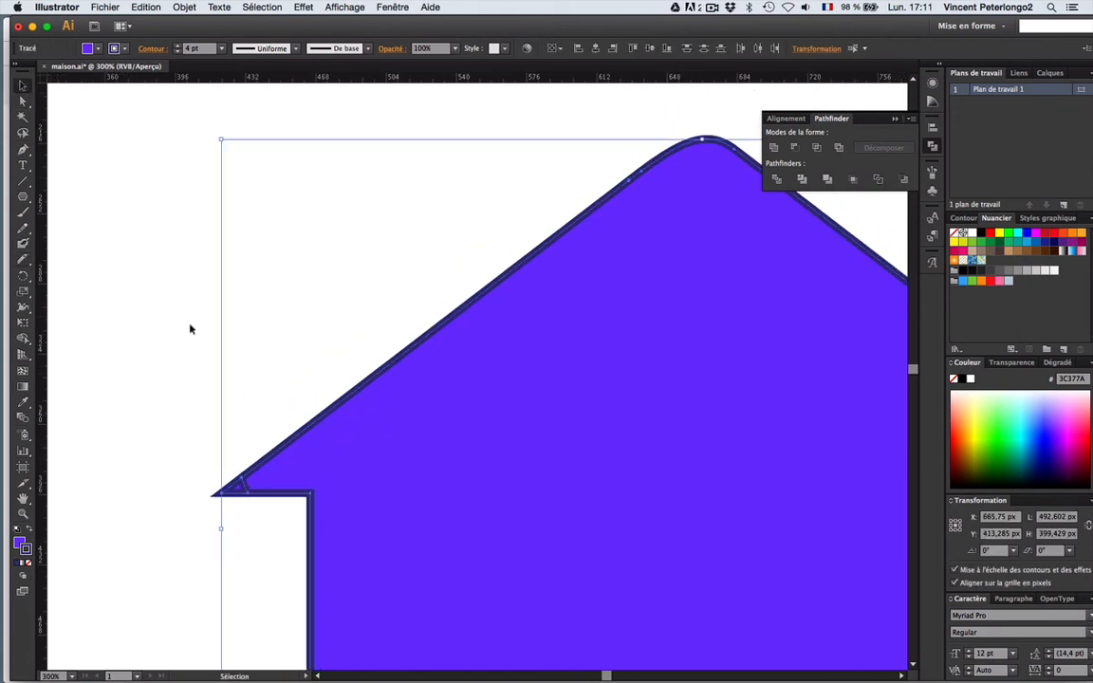
click(160, 412)
click(228, 492)
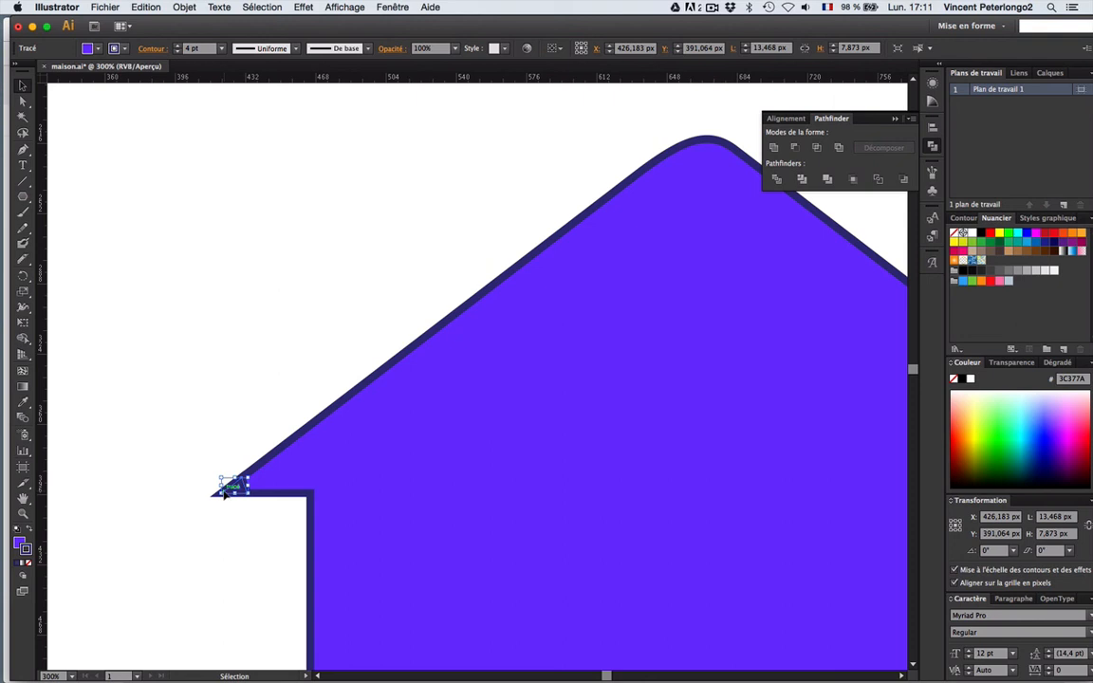
key(Delete)
Round the cut end of the left eave by pulling its curve handles outward, and deselect the path
key(a)
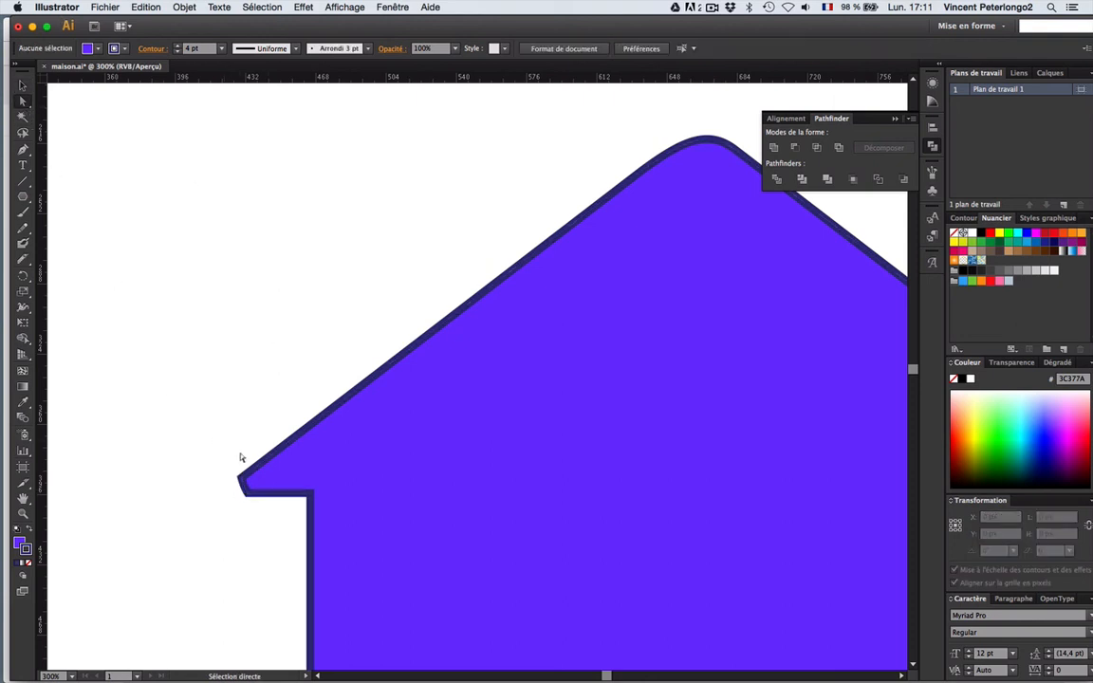
click(241, 479)
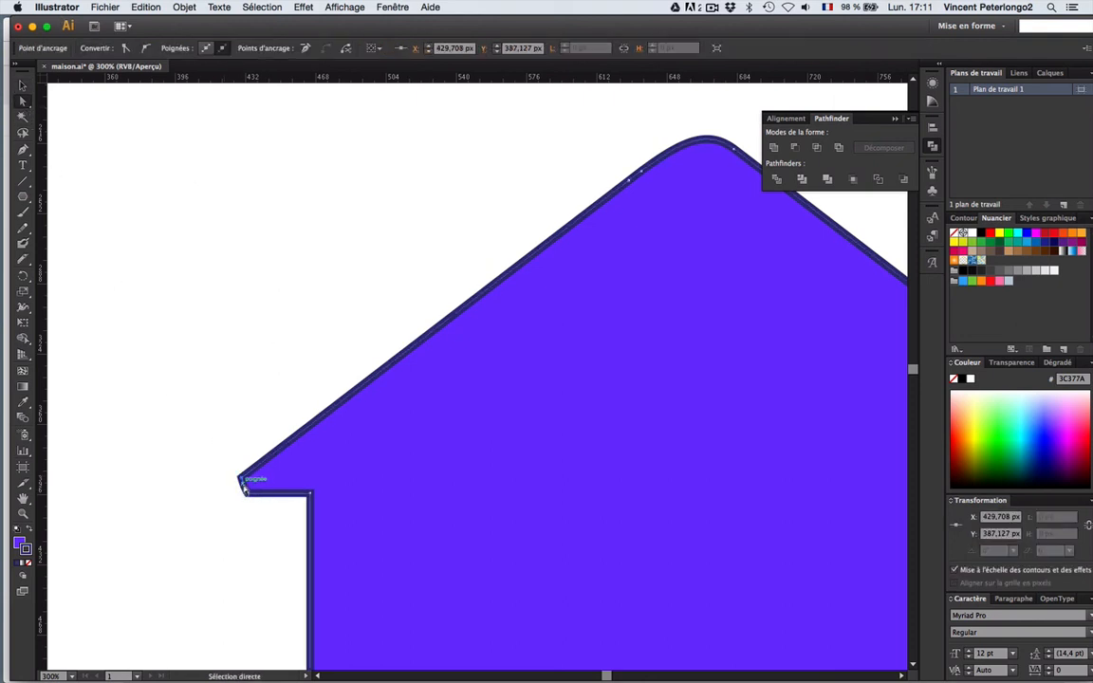
drag(243, 483, 237, 502)
click(265, 517)
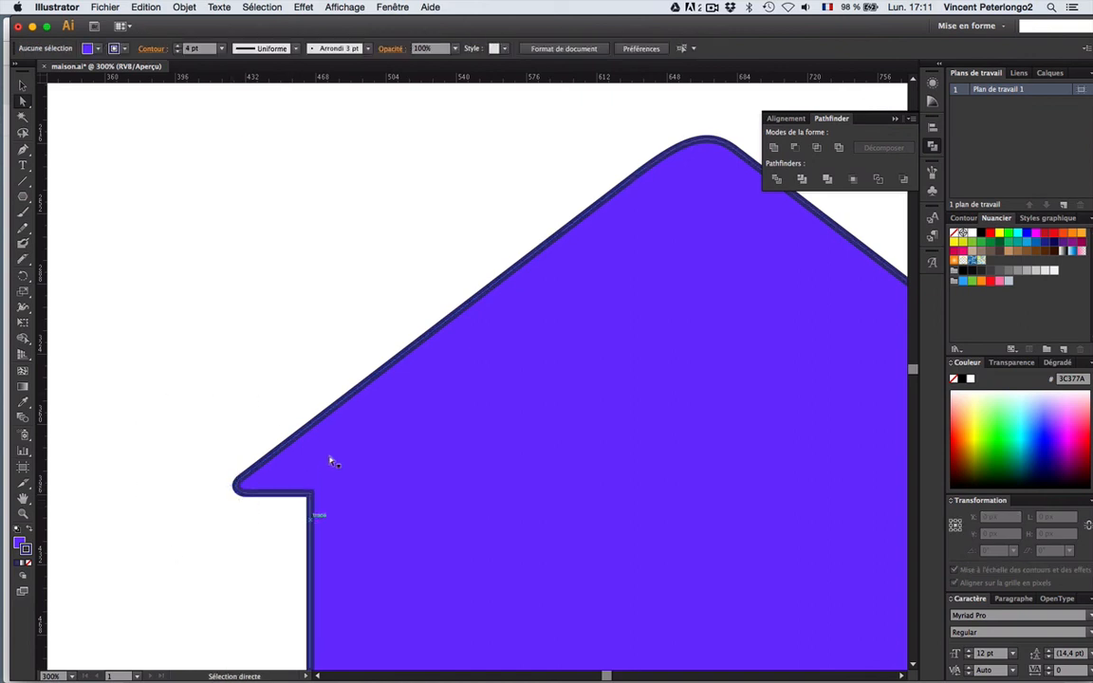
Cut across the tip of the house's right eave with the Cutter tool, separating a piece about 6 px wide
click(743, 454)
drag(743, 453, 233, 322)
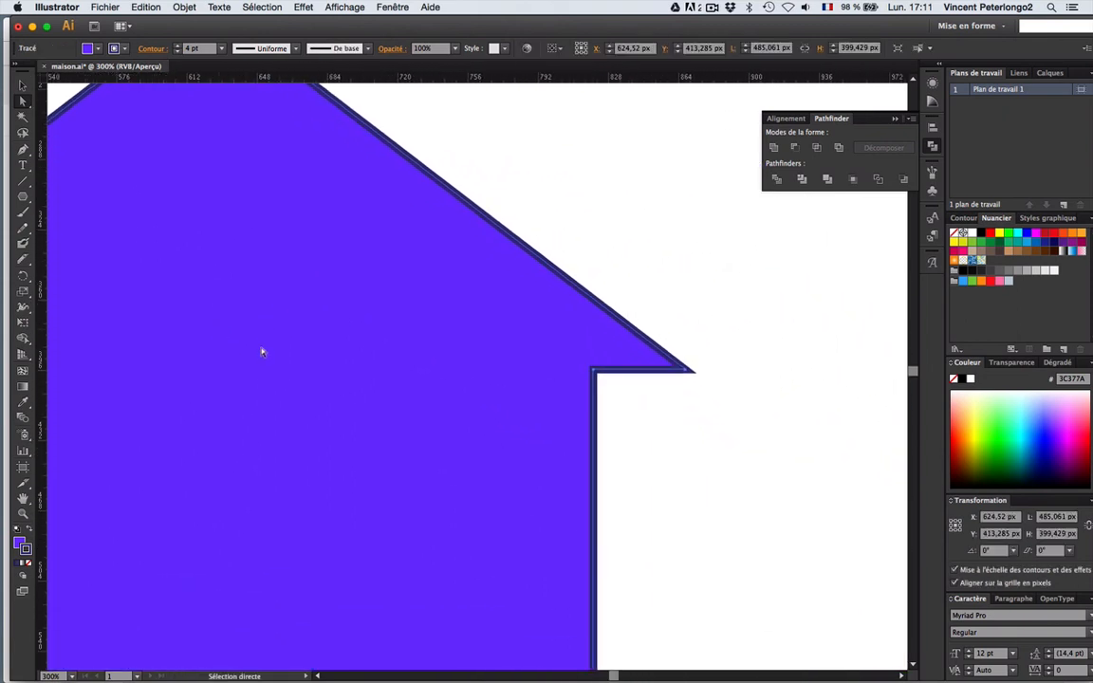
click(23, 259)
mouse_move(653, 325)
mouse_down()
mouse_move(676, 341)
mouse_move(680, 366)
mouse_move(638, 396)
mouse_up()
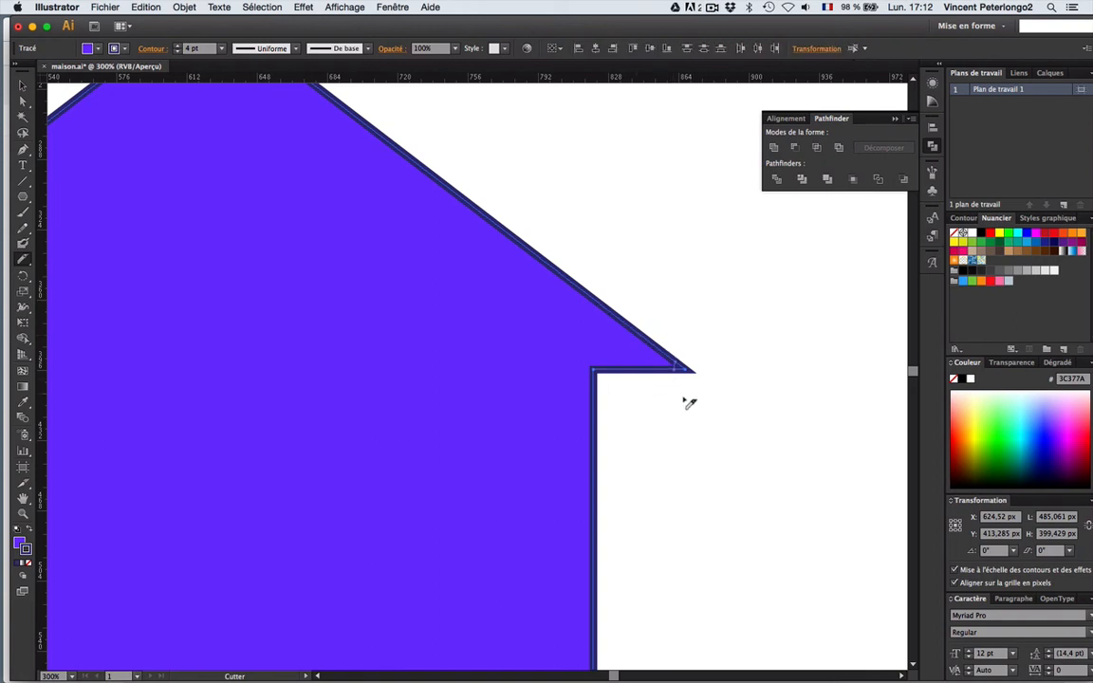
Select only the small cut-off tip of the right eave and delete it
key(z)
click(680, 373)
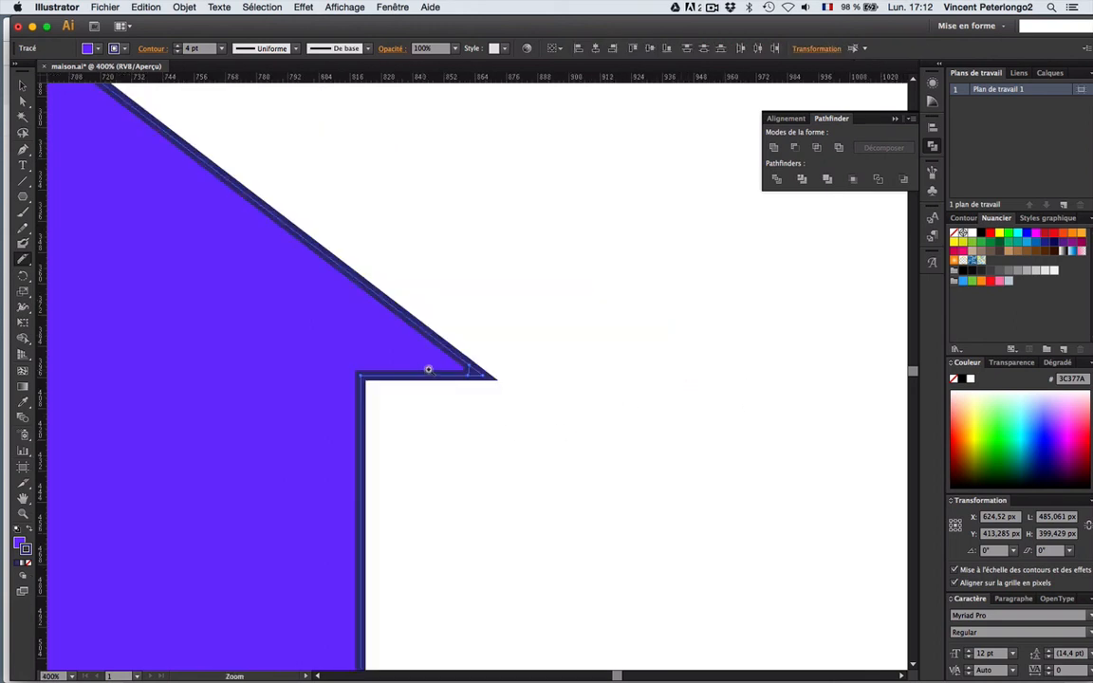
click(455, 371)
click(454, 371)
click(22, 88)
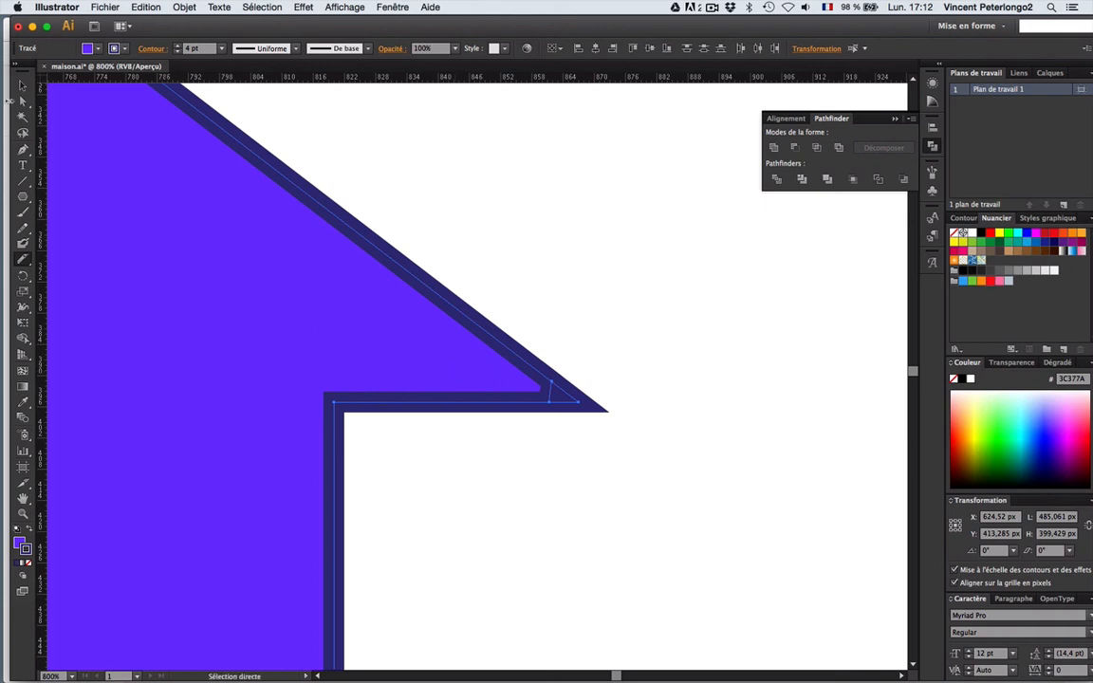
click(649, 380)
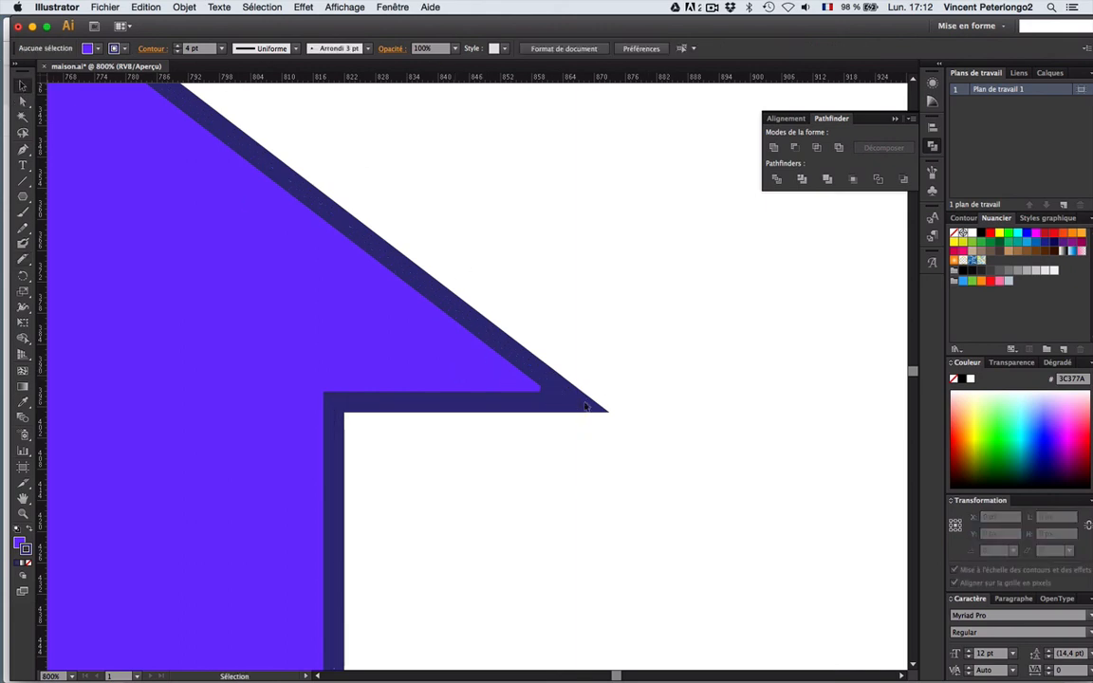
click(576, 405)
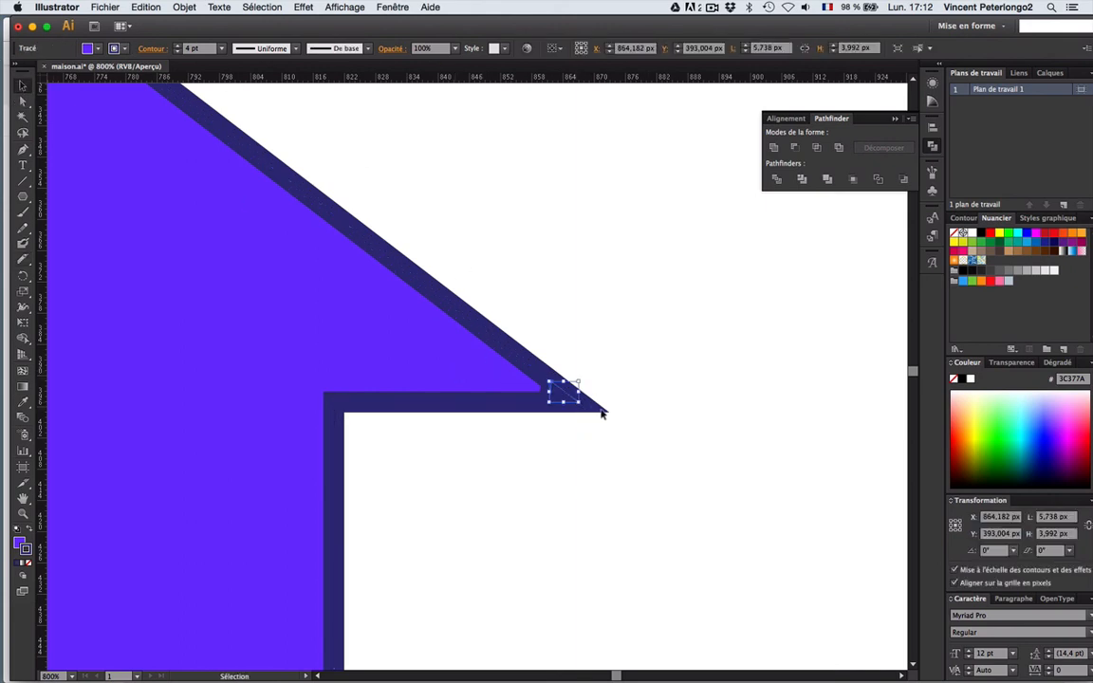
key(Delete)
Round the cut end of the right eave by adjusting the curve handles at both anchor points, and deselect the path
key(a)
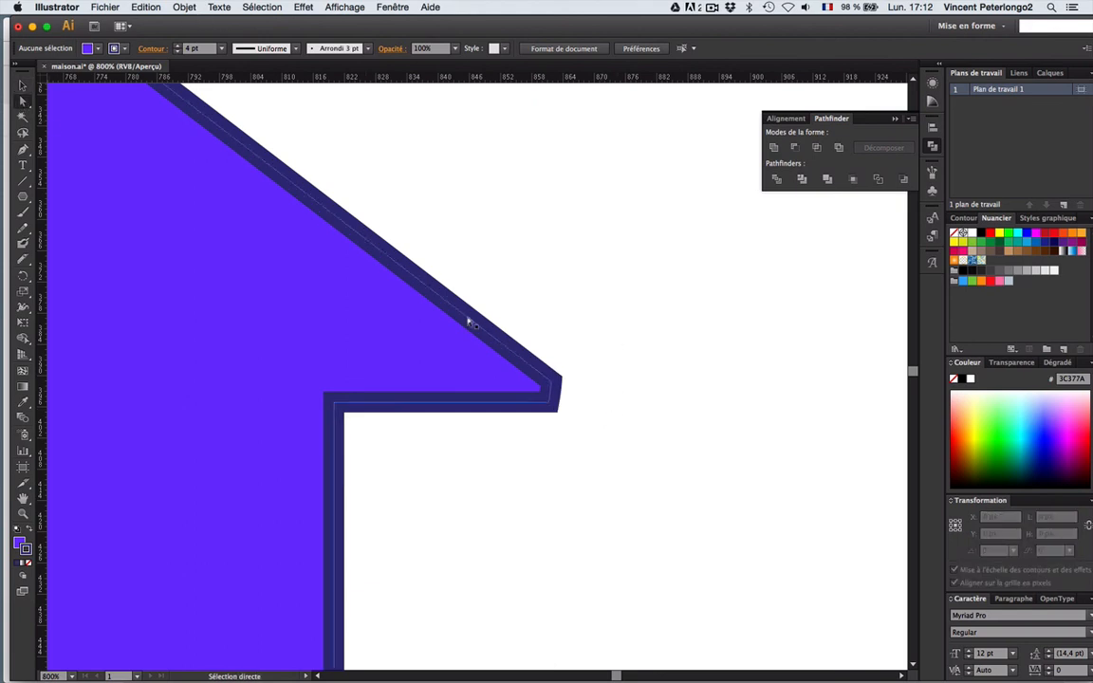
click(554, 390)
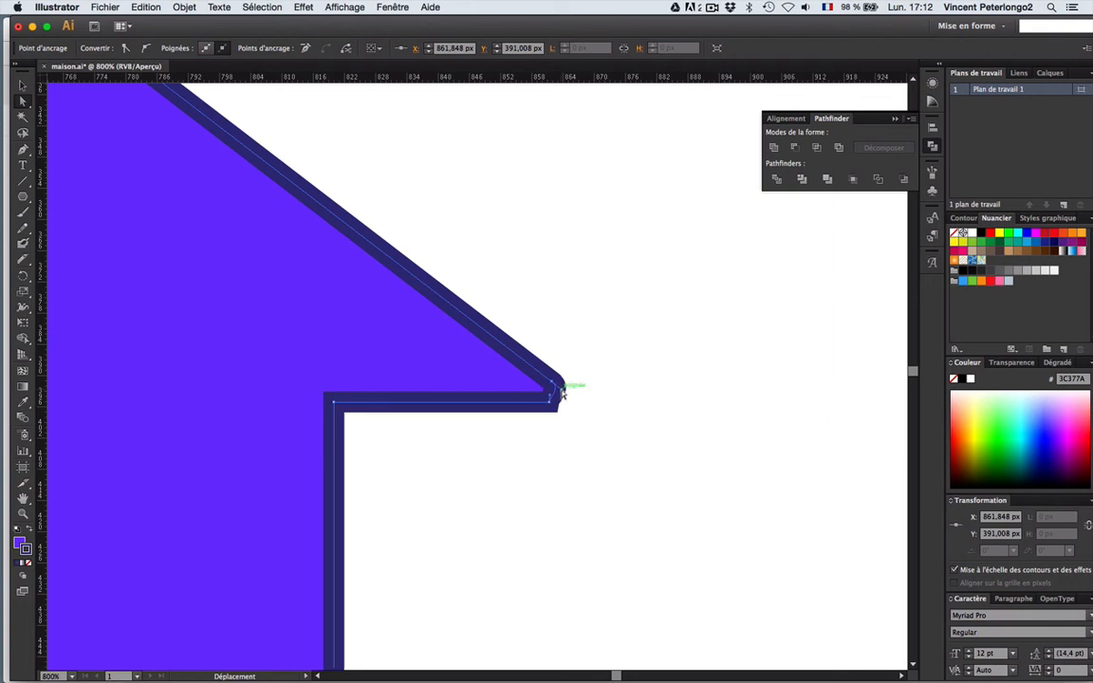
drag(560, 392, 559, 399)
click(594, 420)
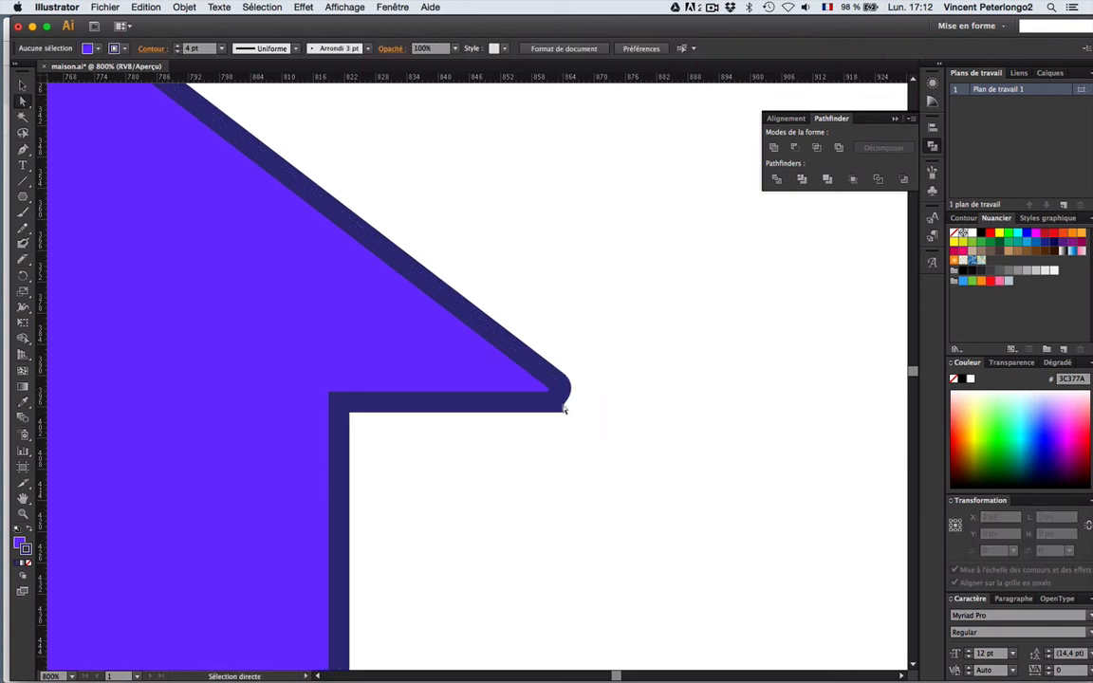
click(556, 404)
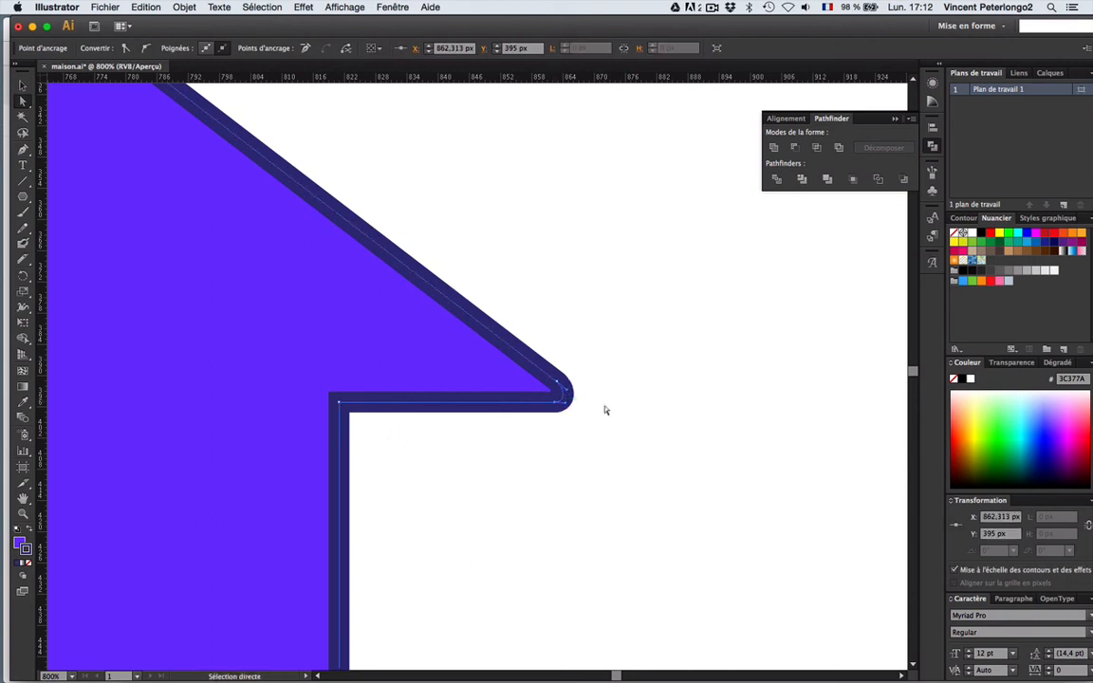
click(660, 390)
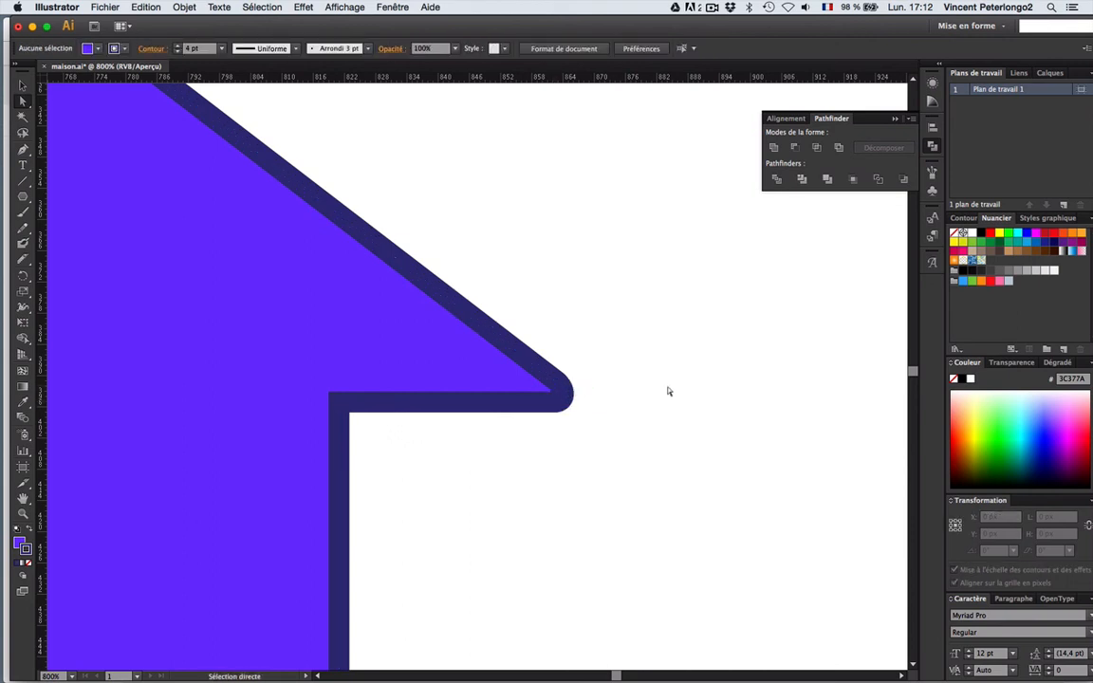
Select the curved segment at the house's roof peak for direct editing
alt+super+click(452, 406)
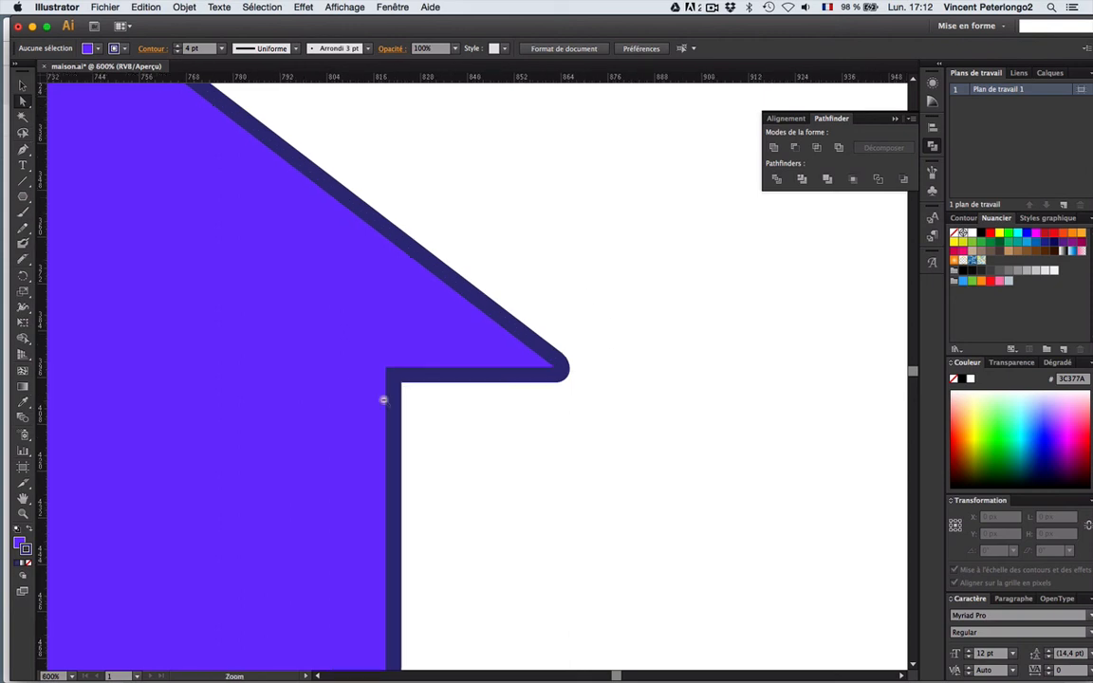
alt+super+click(326, 397)
alt+super+click(273, 340)
alt+super+click(393, 361)
alt+super+click(405, 385)
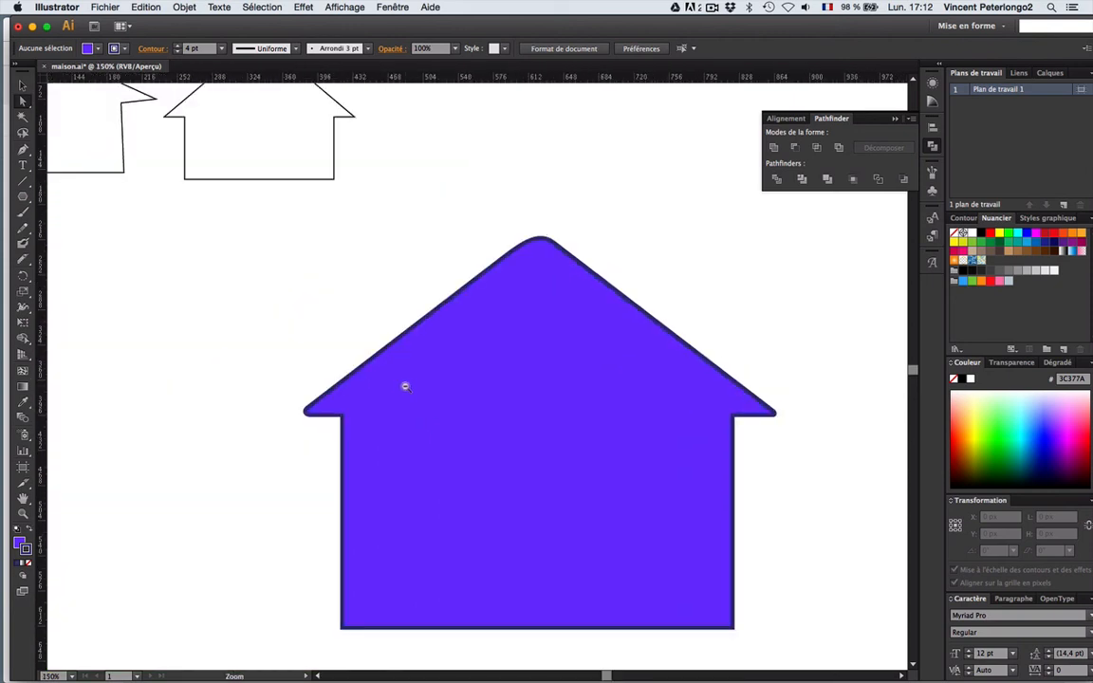
click(540, 242)
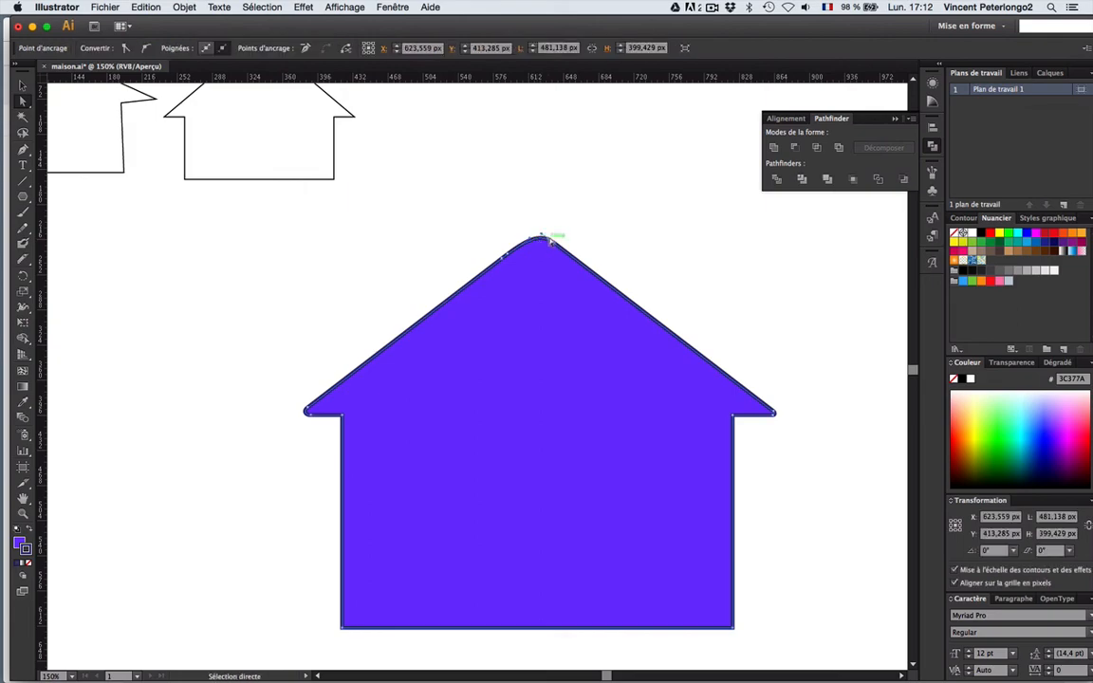